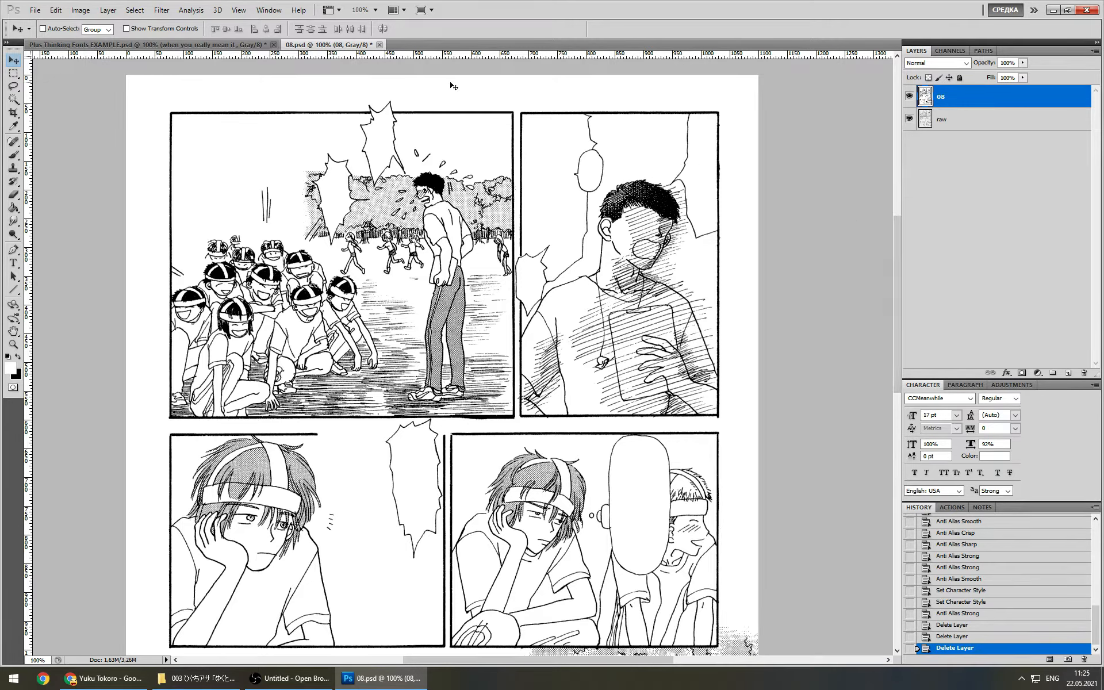
Toggle the visibility of the 08 layer to compare the cleaned page with the raw Japanese scan beneath it
left_click(909, 96)
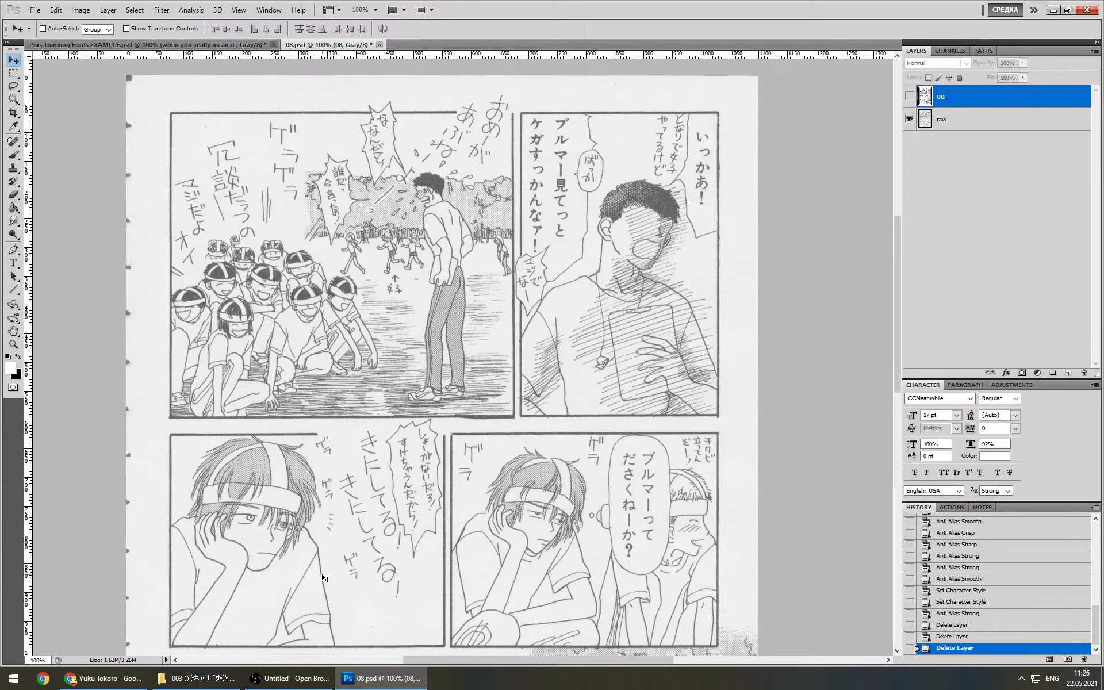
left_click(908, 97)
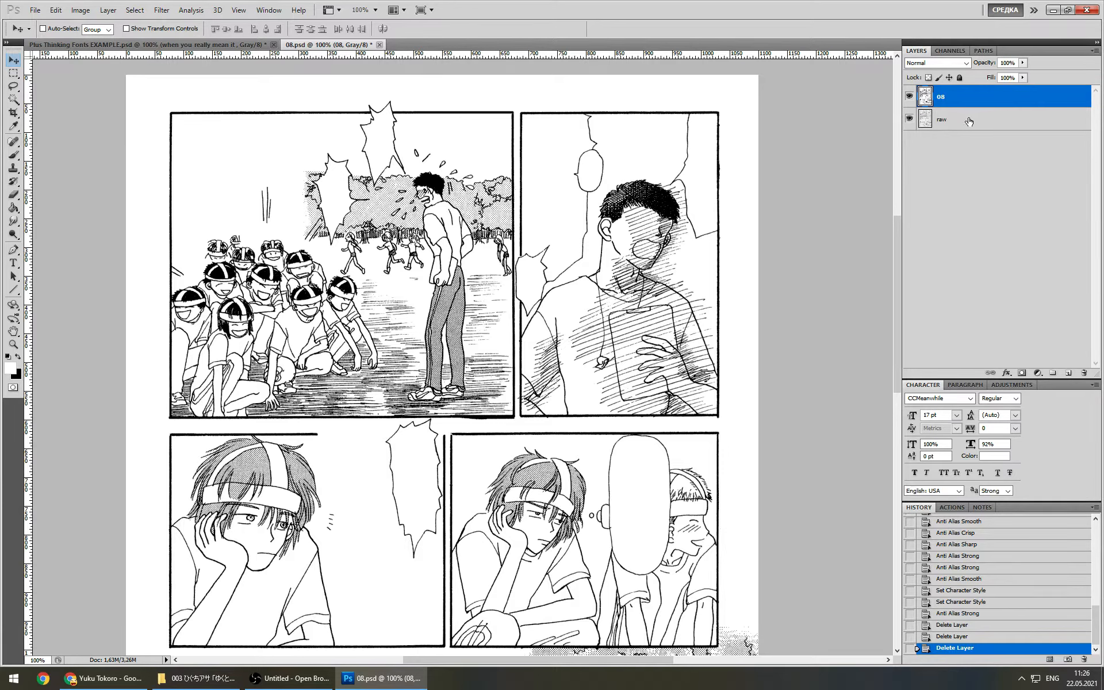
left_click(909, 97)
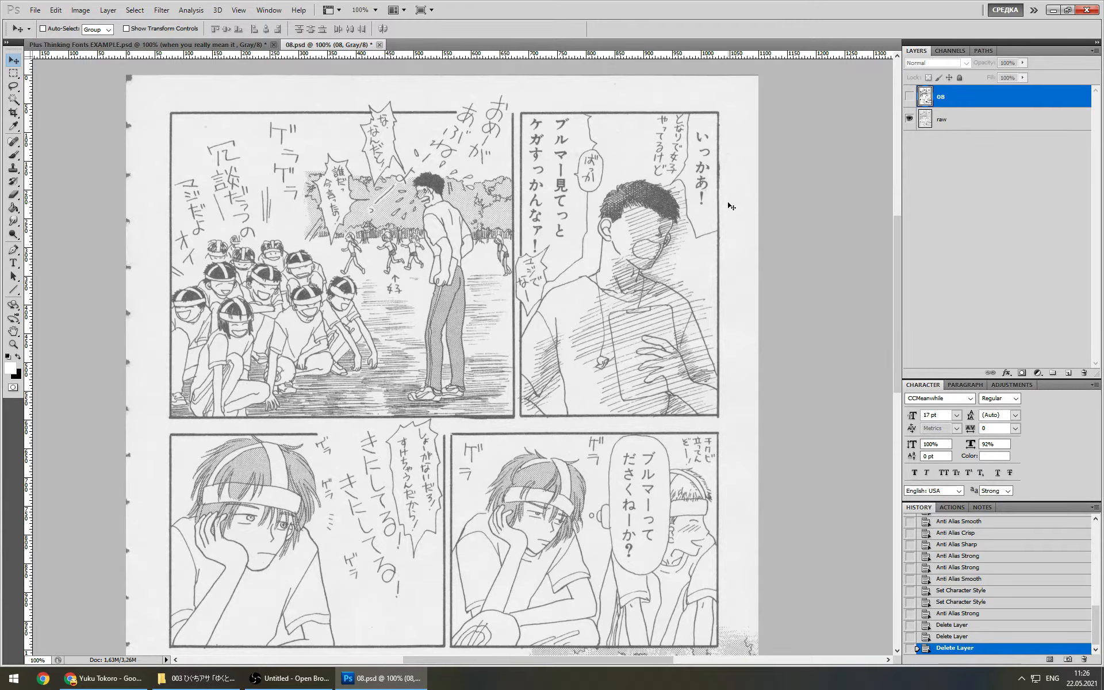
left_click(909, 98)
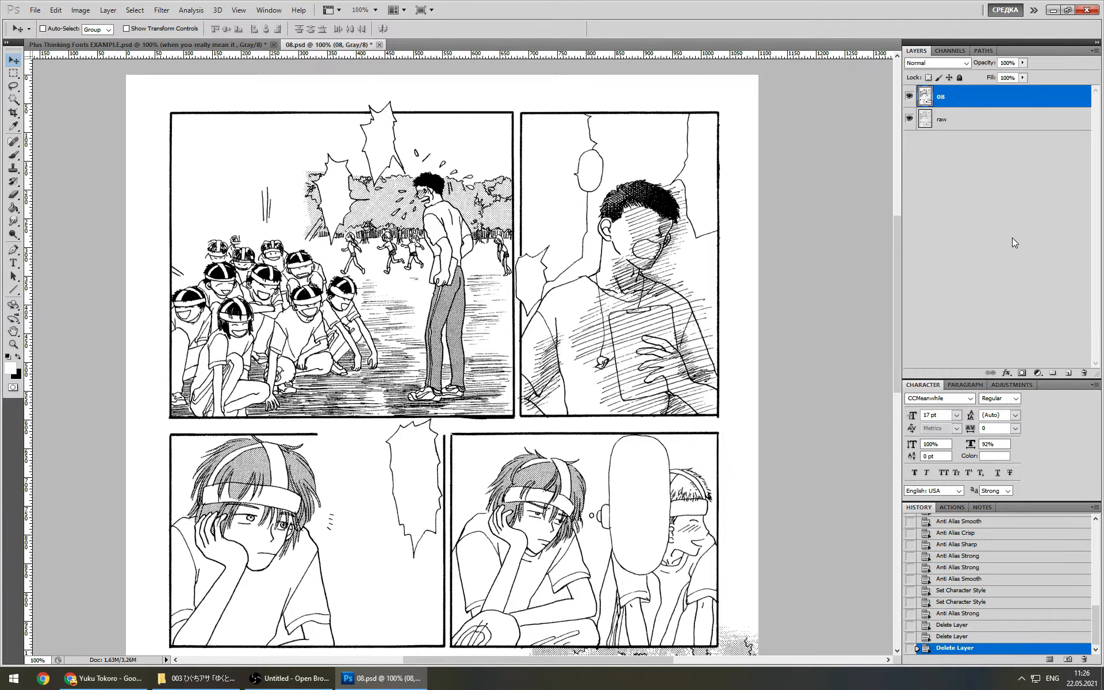
Create a new layer group above the 08 layer and name it Text
left_click(1053, 372)
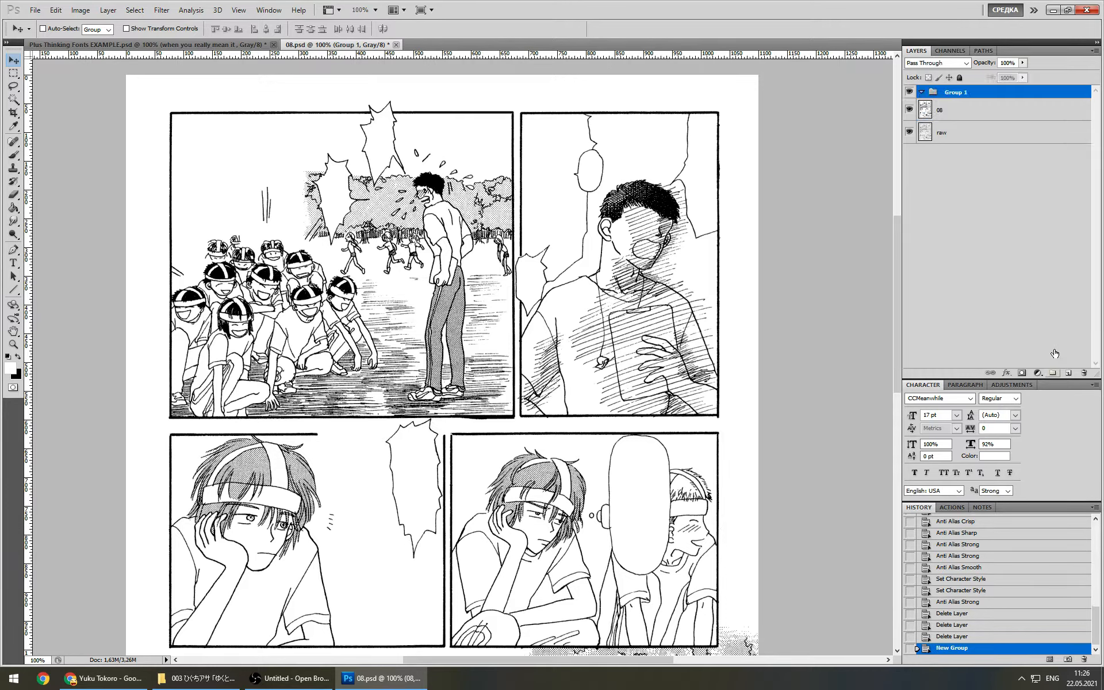
double_click(956, 92)
type("Text")
key("Return")
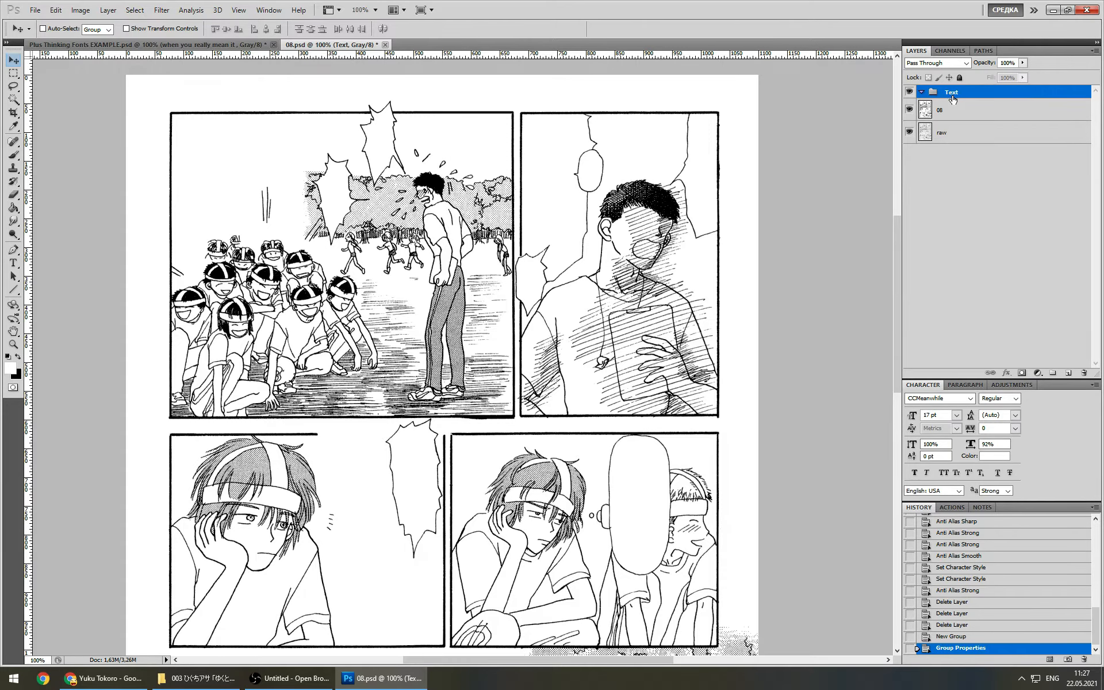
Set the text color to black (000000)
left_click(994, 455)
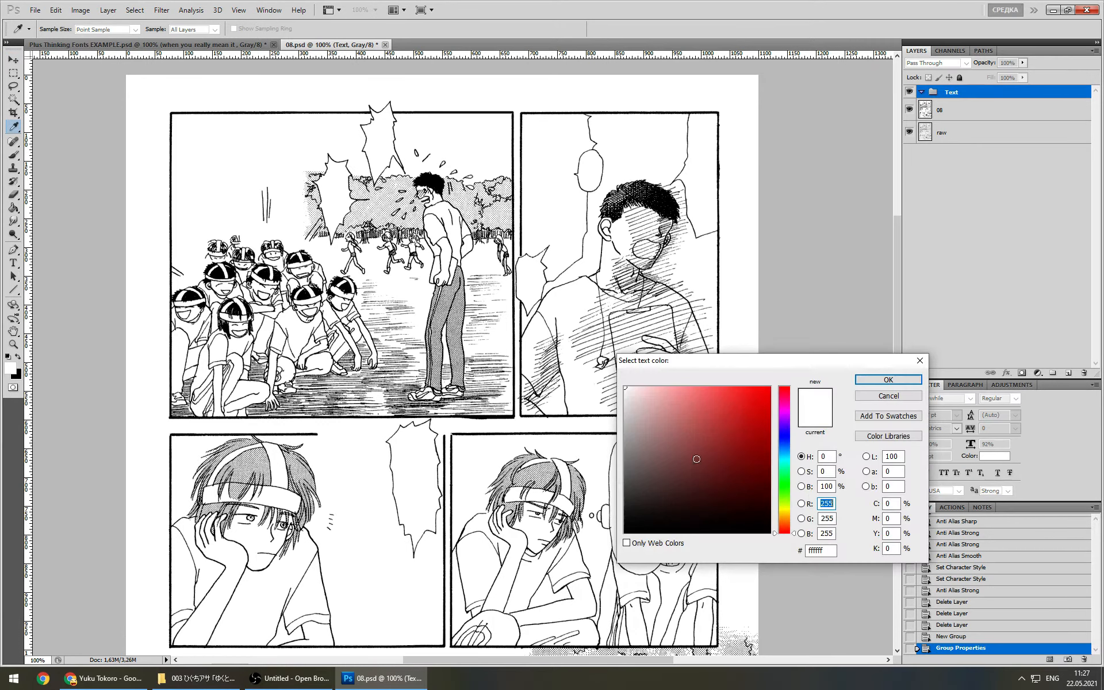
left_click_drag(696, 459, 625, 533)
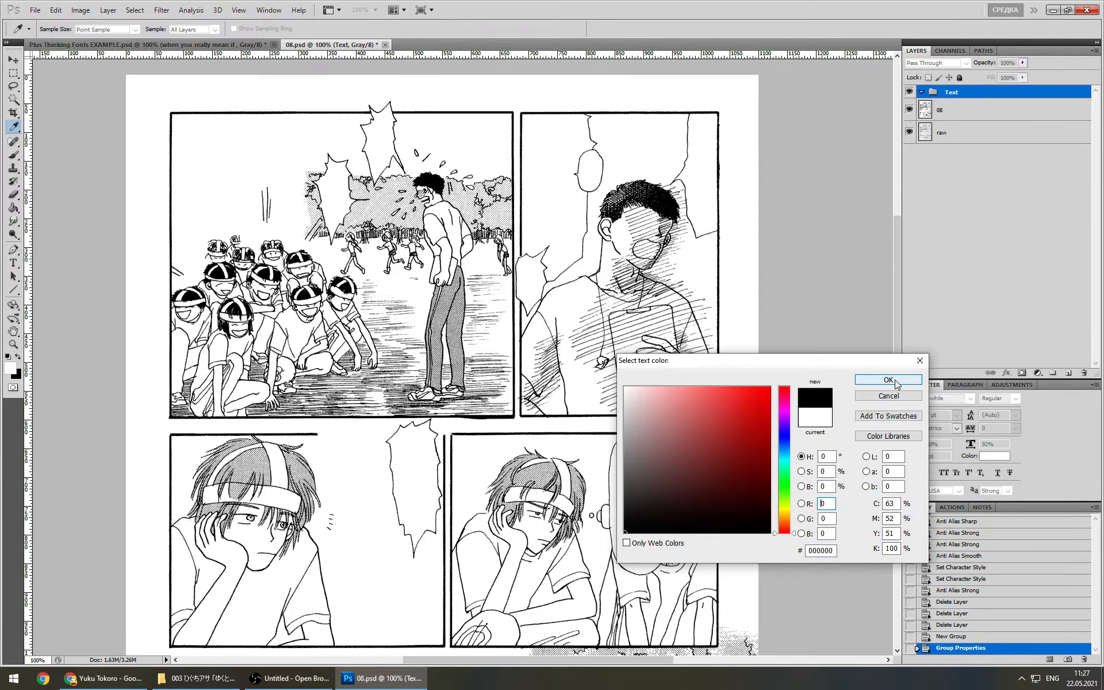
left_click(894, 380)
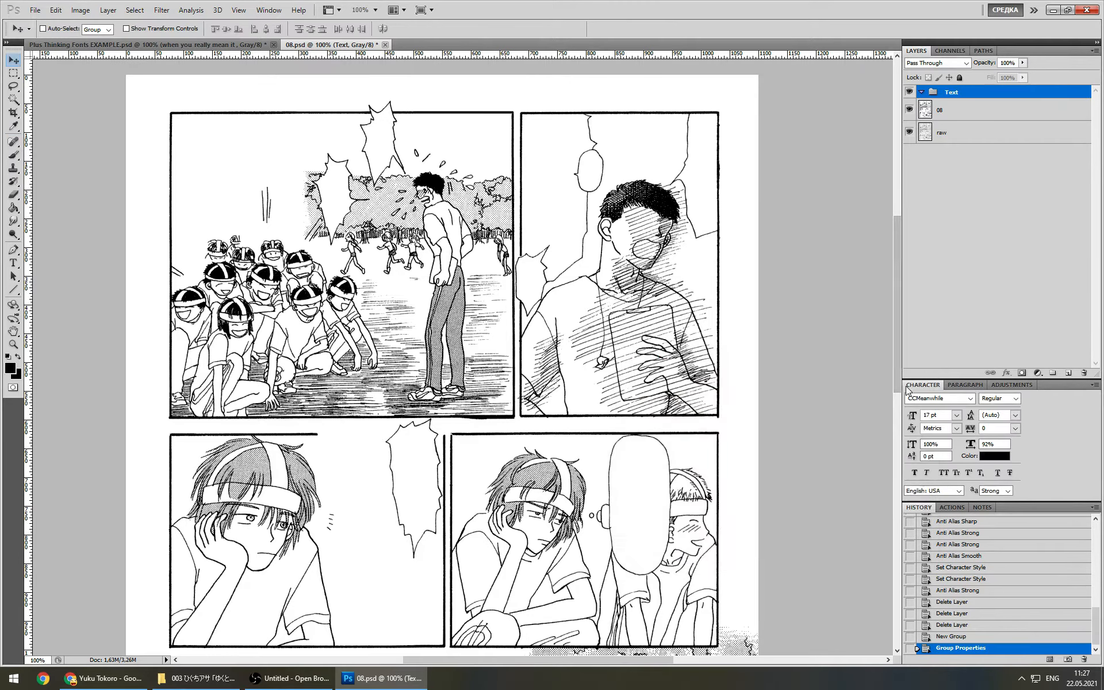
In Plus Thinking Fonts EXAMPLE.psd, examine the character settings of the Speech, Thought, Shout and Handwritten layers in the Main fonts group
left_click(164, 47)
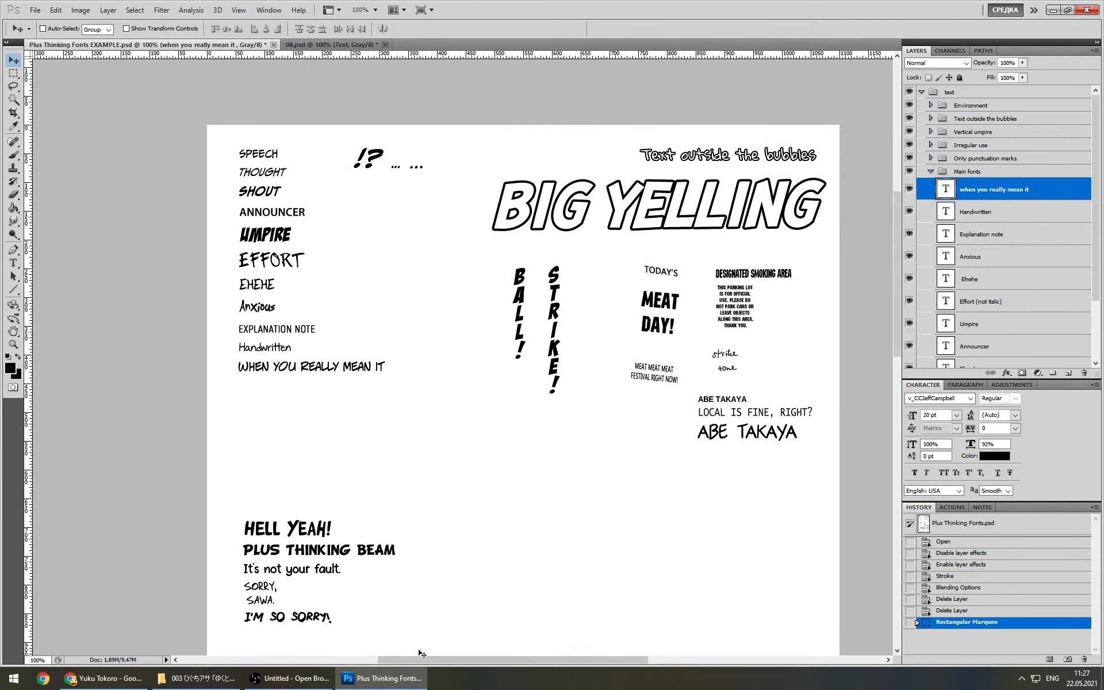
left_click_drag(435, 660, 448, 660)
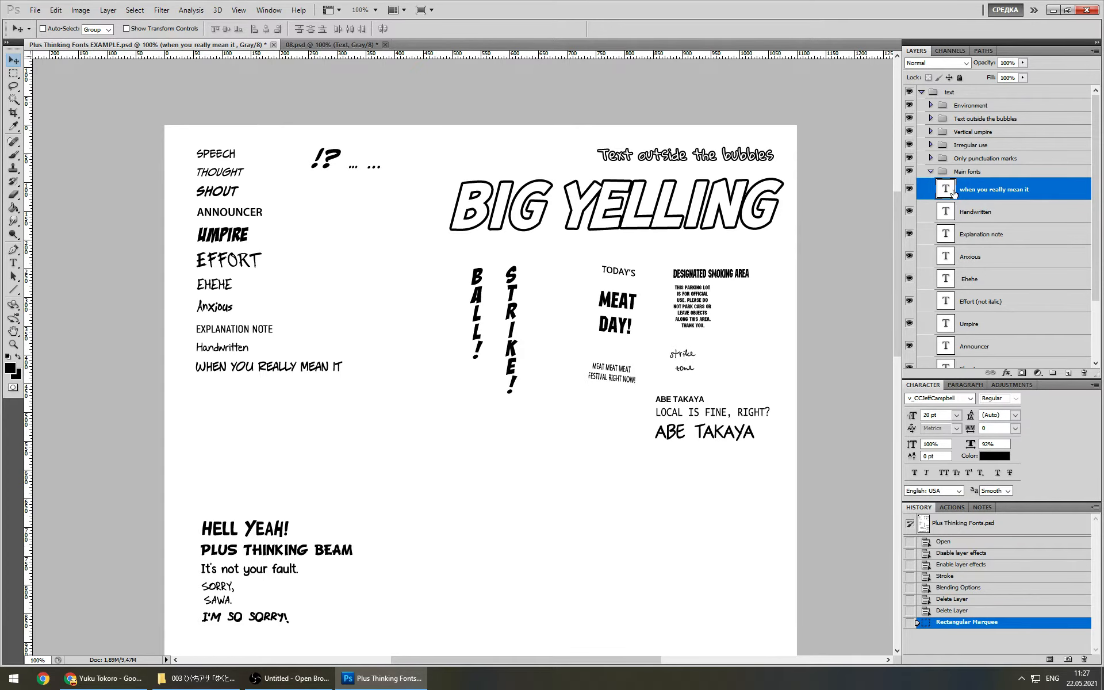
left_click(929, 171)
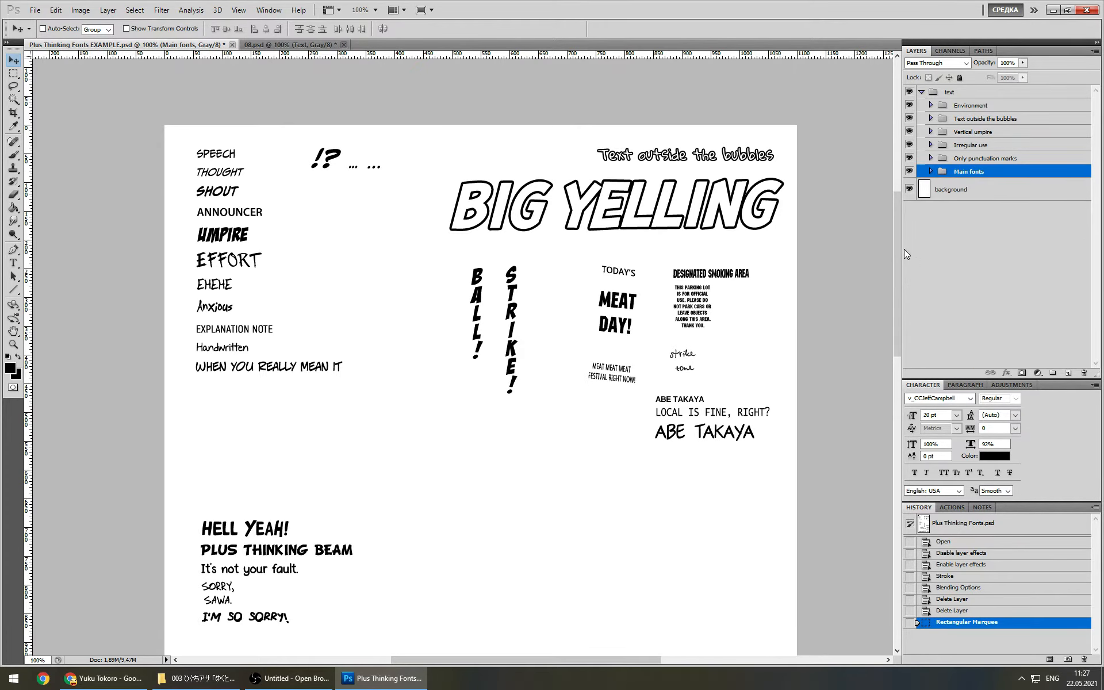
mouse_move(896, 252)
left_mouse_down()
mouse_move(898, 267)
mouse_move(895, 248)
left_mouse_up()
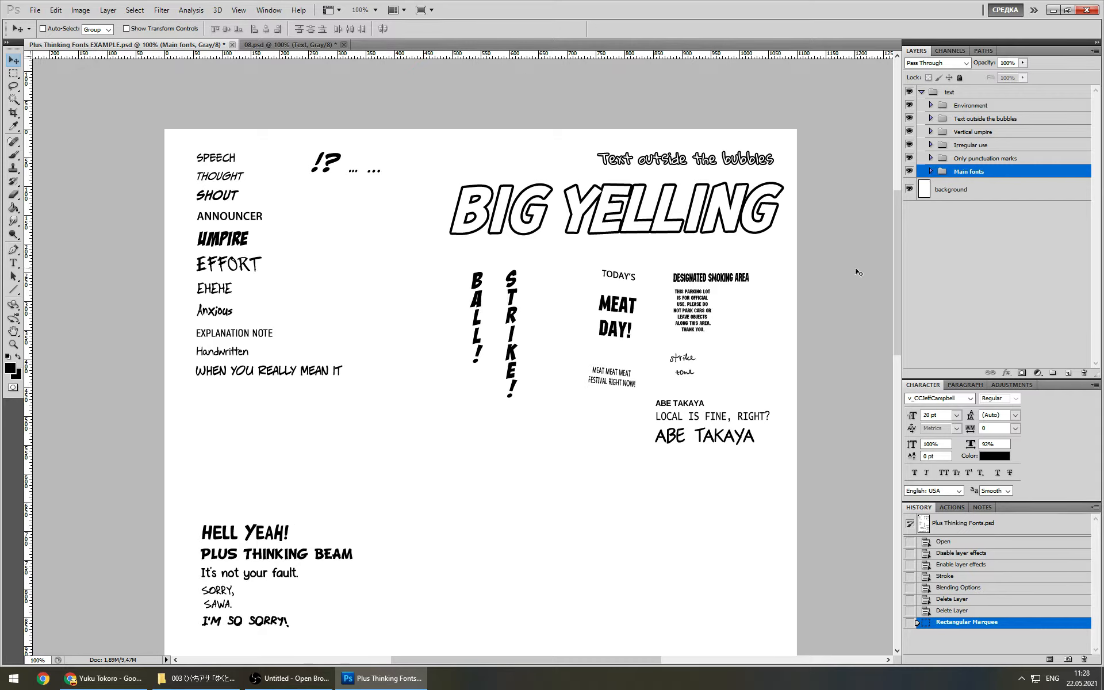
left_click(930, 171)
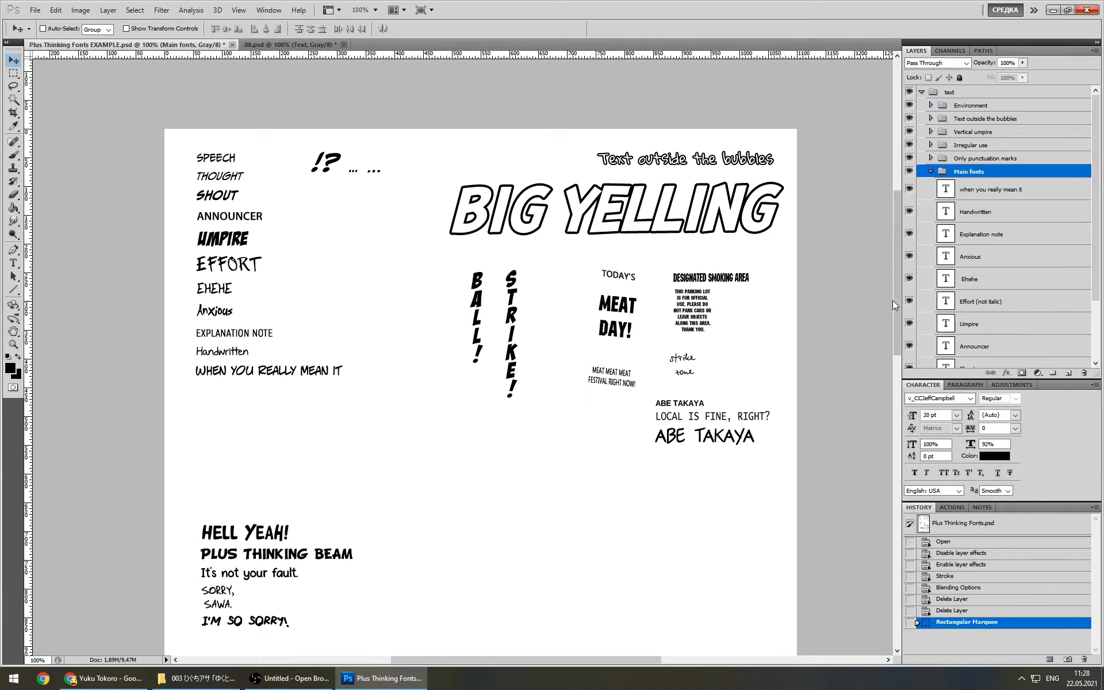
scroll(1063, 310, "down", 3)
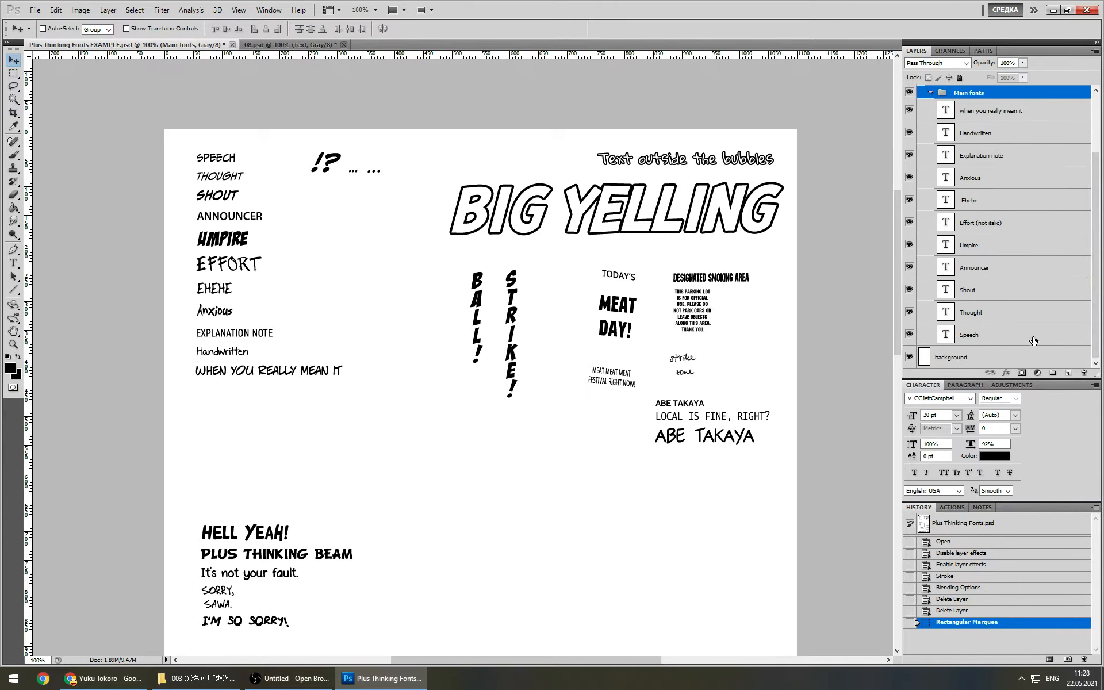
left_click(990, 335)
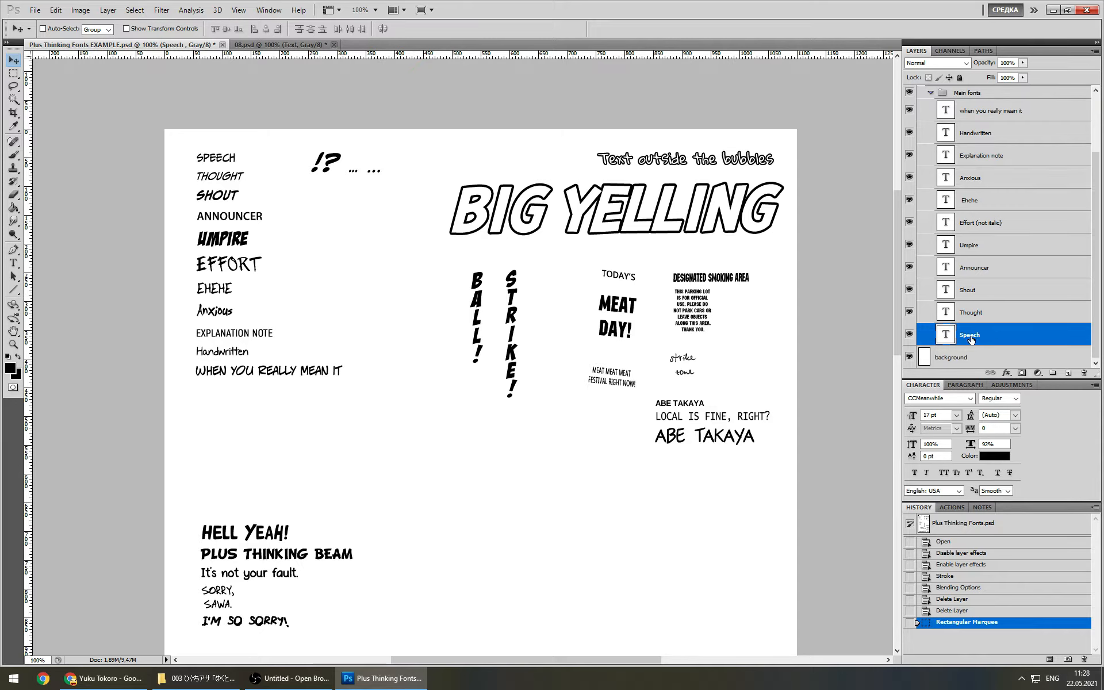
left_click(978, 305)
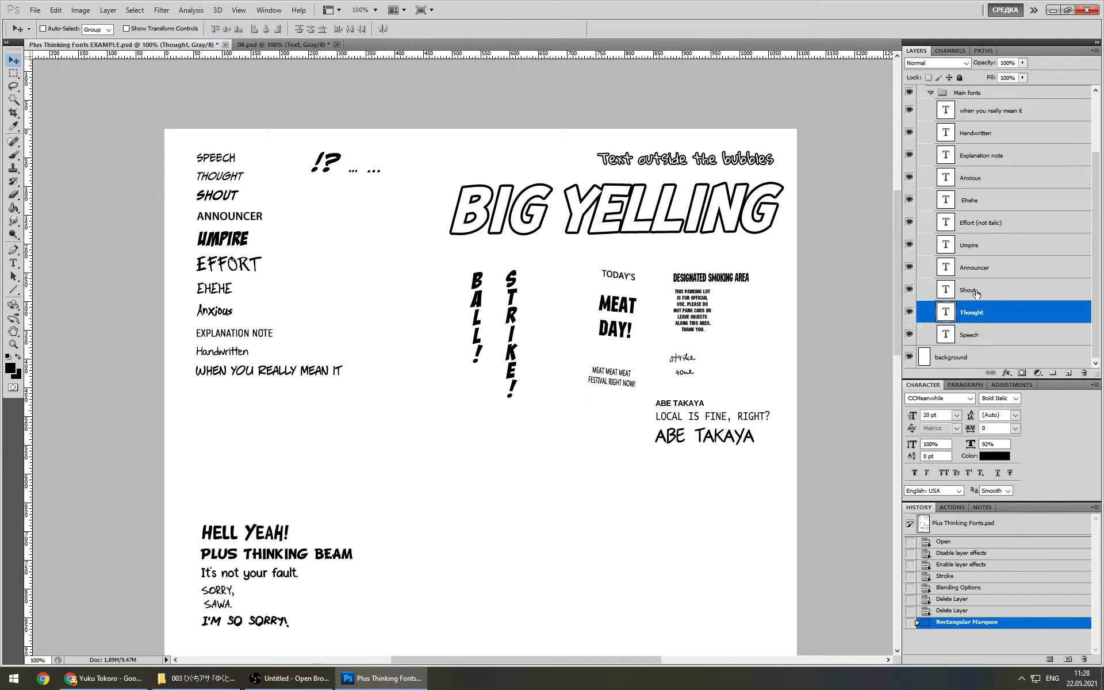
left_click(977, 292)
left_click(980, 134)
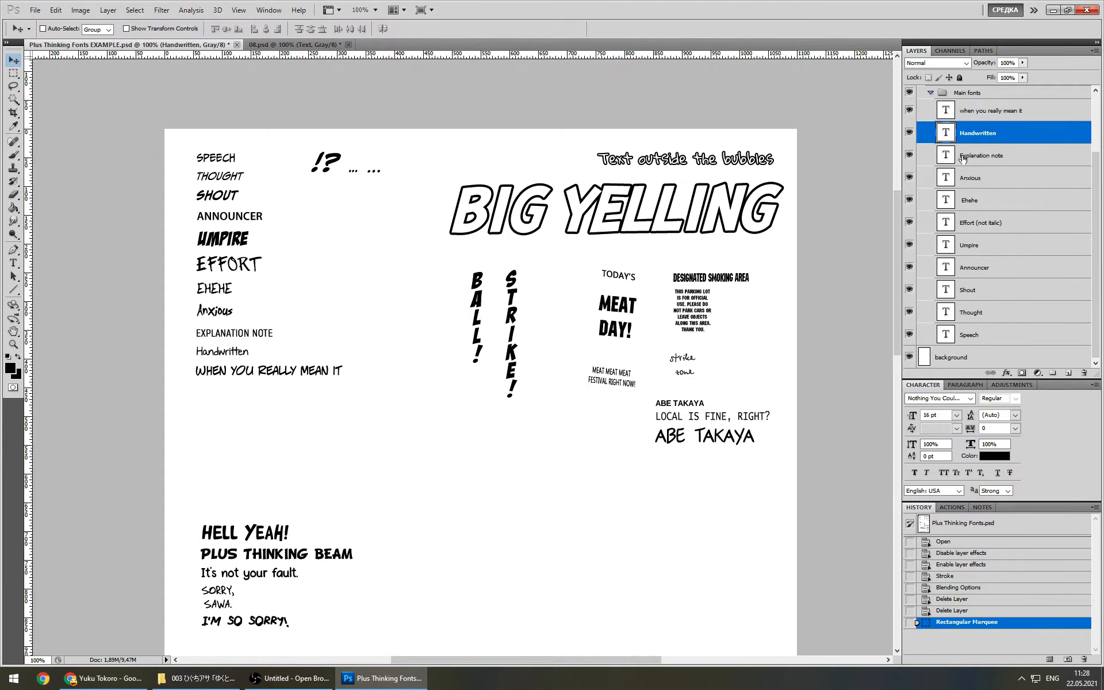
scroll(1028, 219, "up", 3)
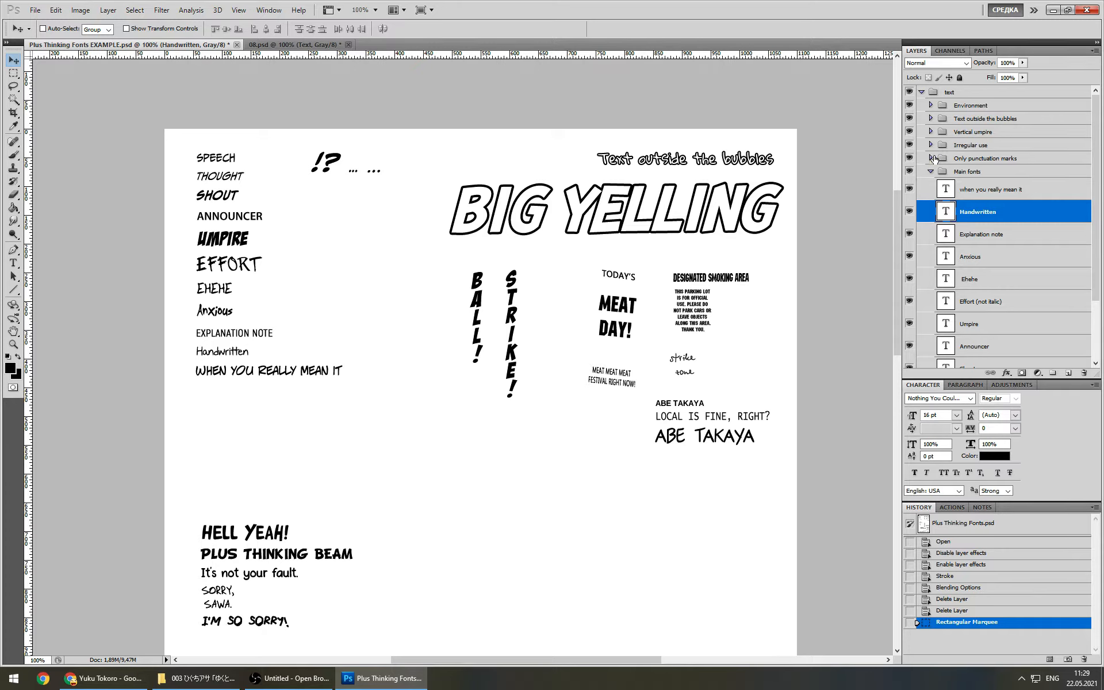
Expand the Text outside the bubbles group and inspect the font settings of its Big yelling and Text outside the bubbles layers
left_click(930, 119)
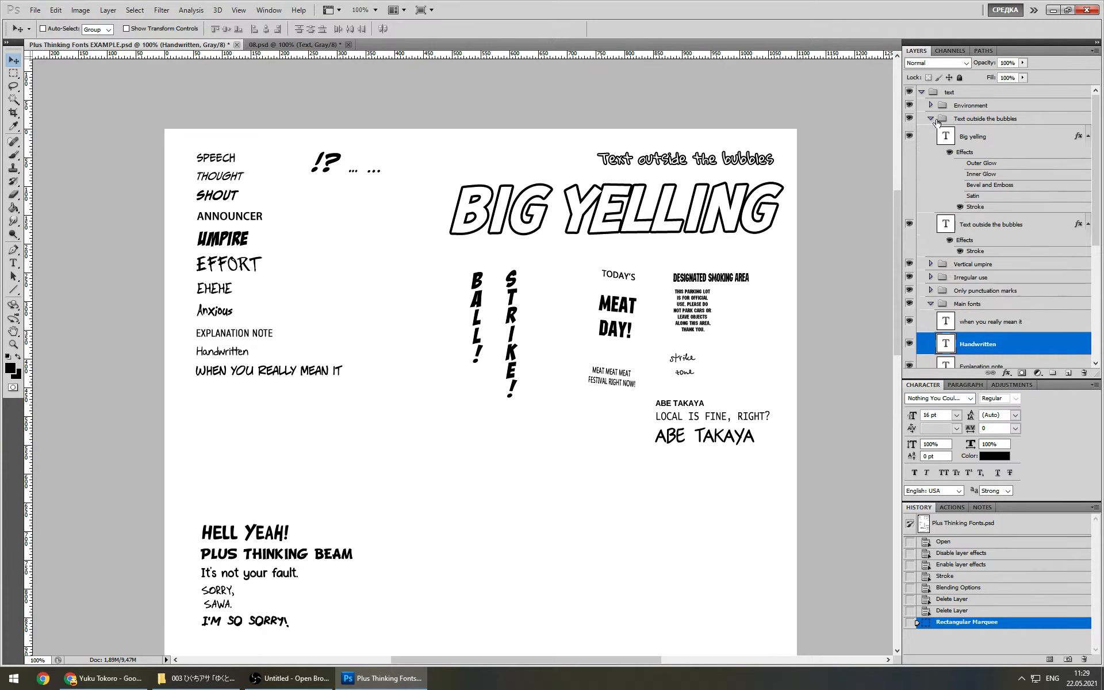
left_click(975, 225)
left_click(976, 138)
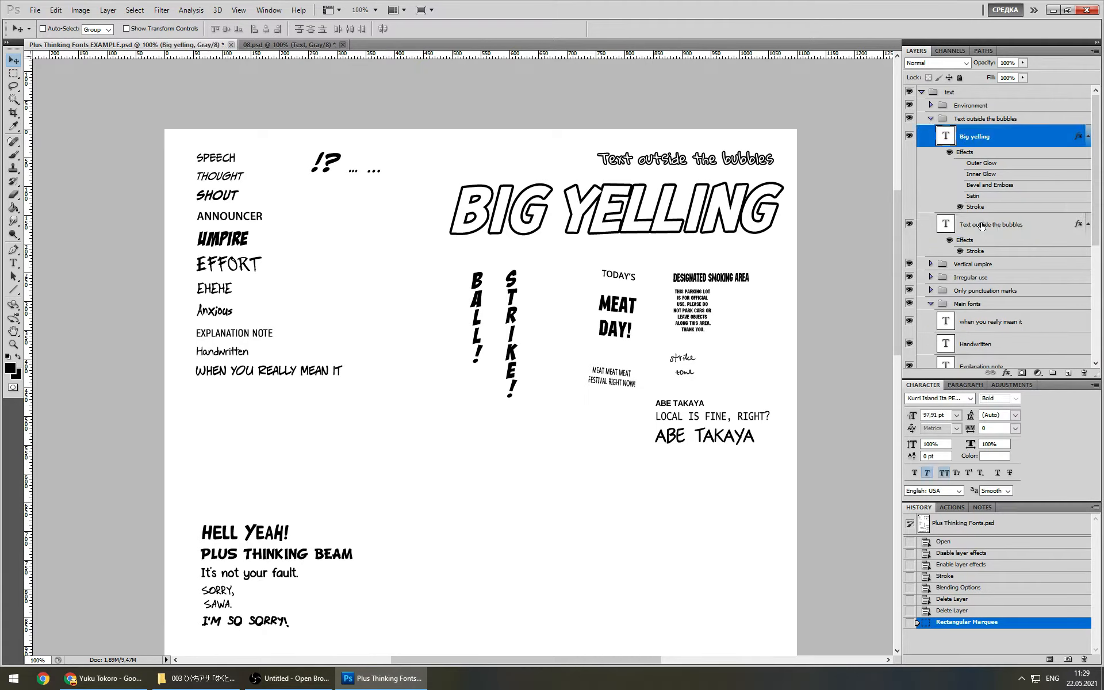
left_click(980, 226)
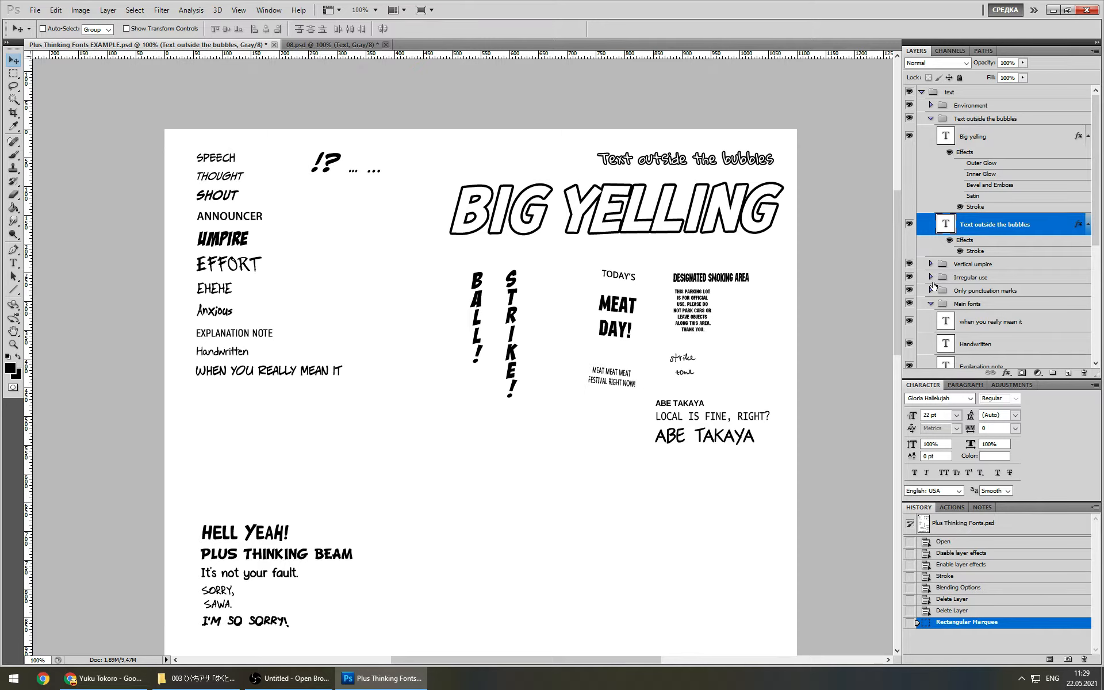
Hide the Vertical umpire, Irregular use and Environment groups, and select the Speech layer in Main fonts
left_click_drag(909, 267, 909, 278)
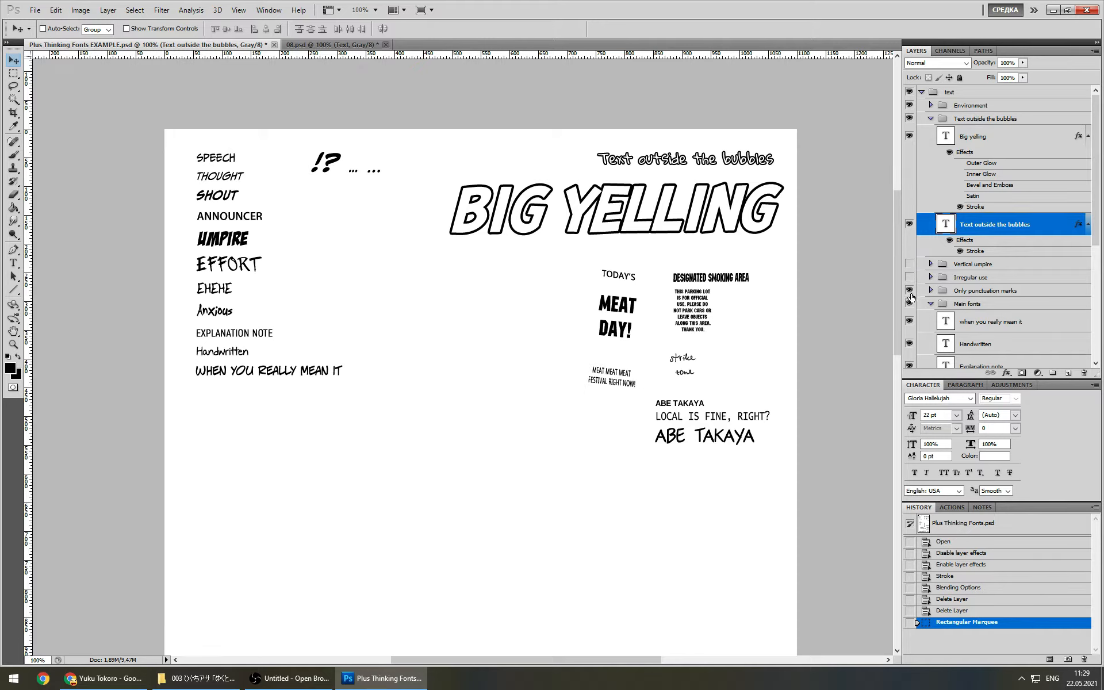
left_click(910, 106)
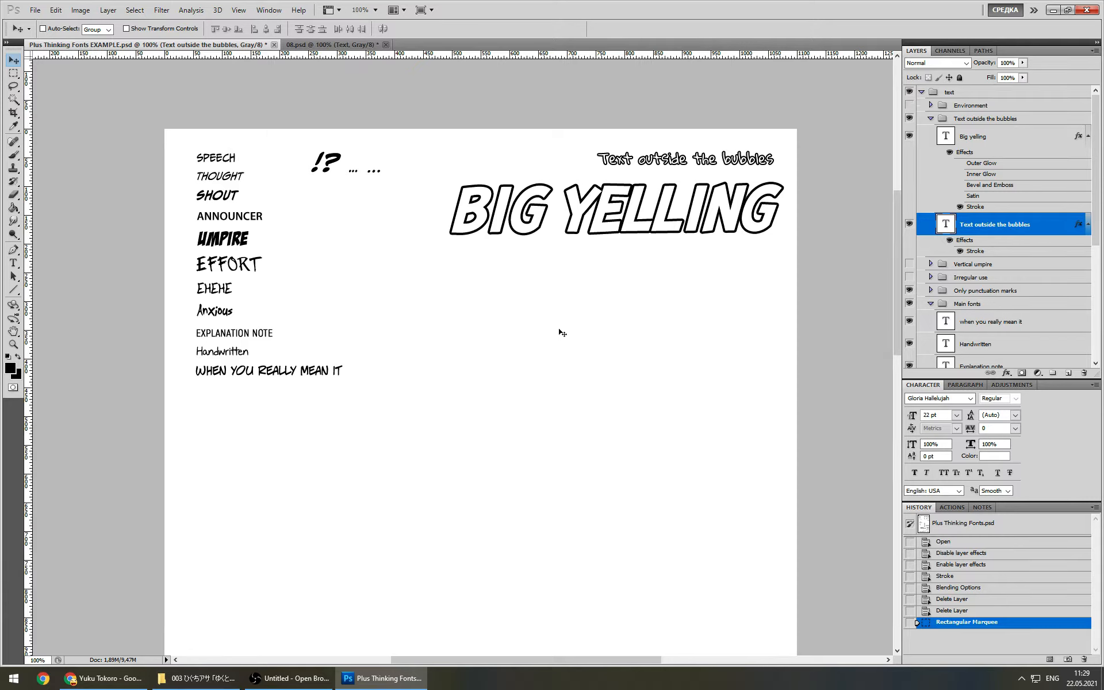
scroll(1036, 288, "down", 5)
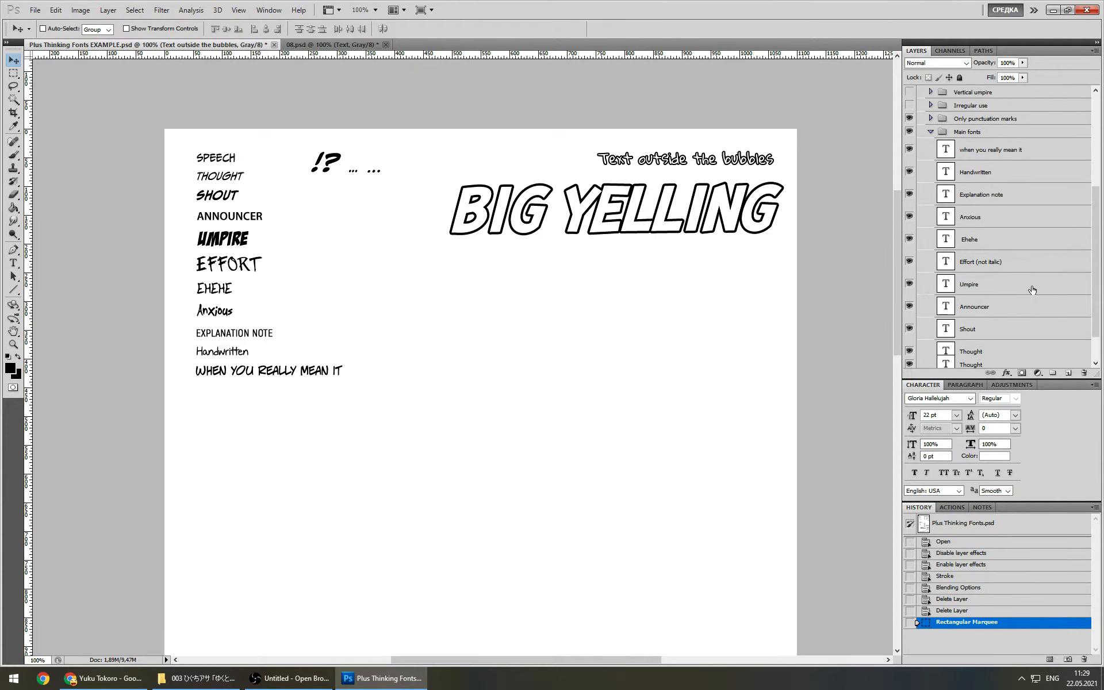
scroll(1032, 290, "down", 1)
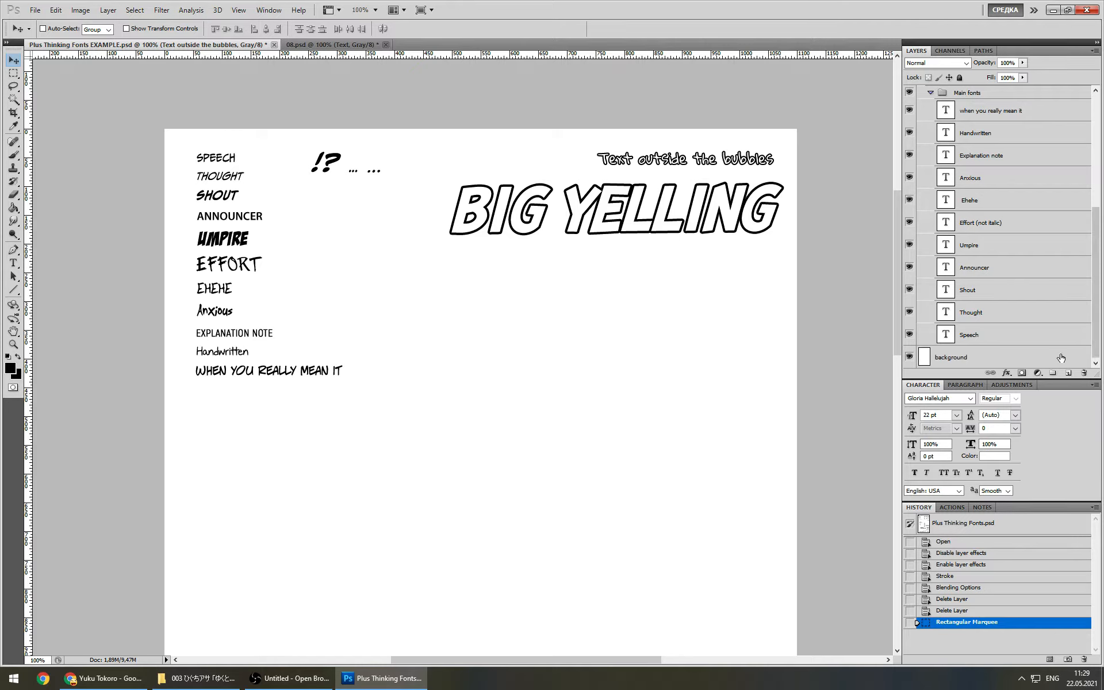
left_click(990, 336)
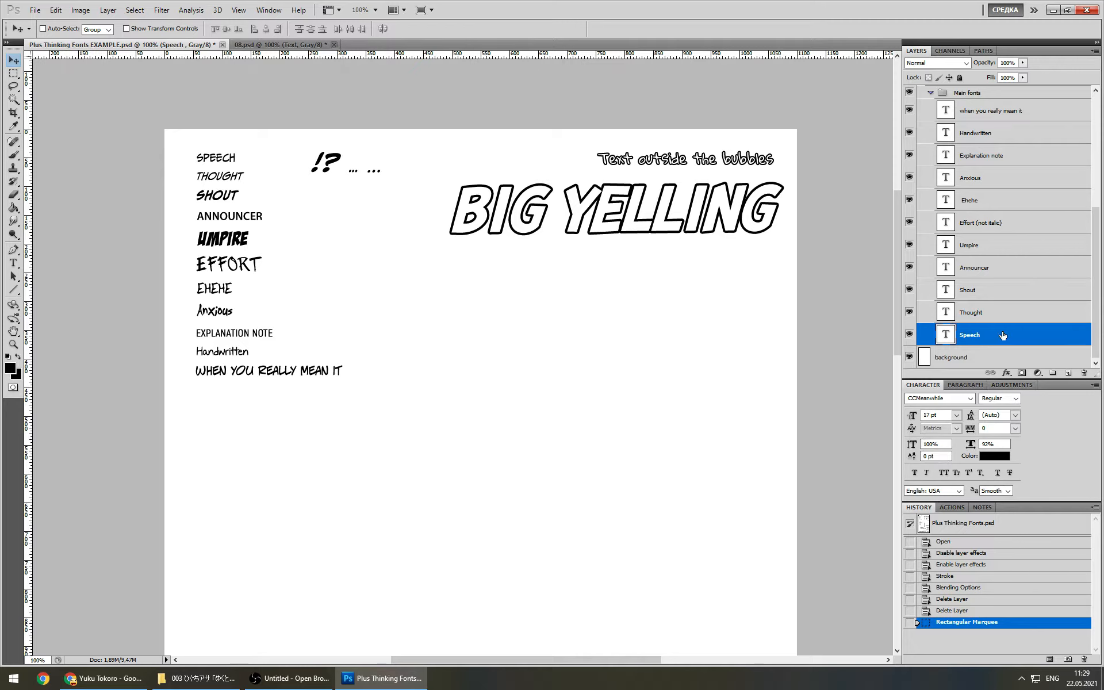
Switch to 08.psd and hide the 08 layer to reveal the raw page with its Japanese text
left_click(264, 44)
left_click(908, 110)
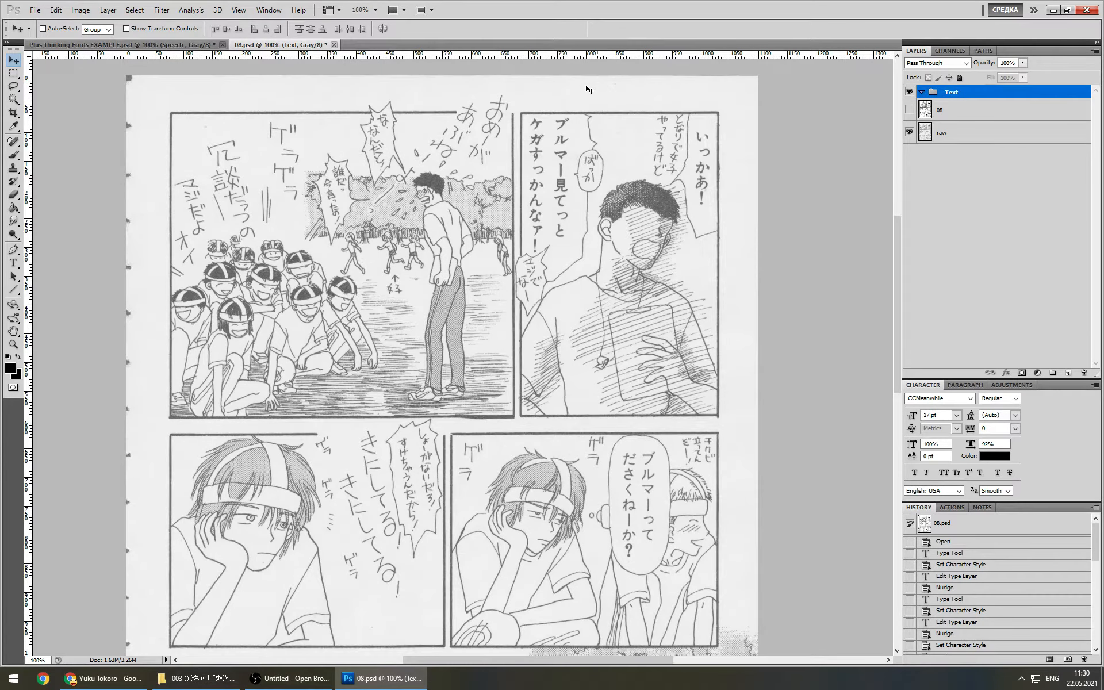
In the fonts example document, hide the when you really mean it, Explanation note, Anxious, Ehehe, Effort (not italic), Umpire and Announcer layers
left_click(87, 45)
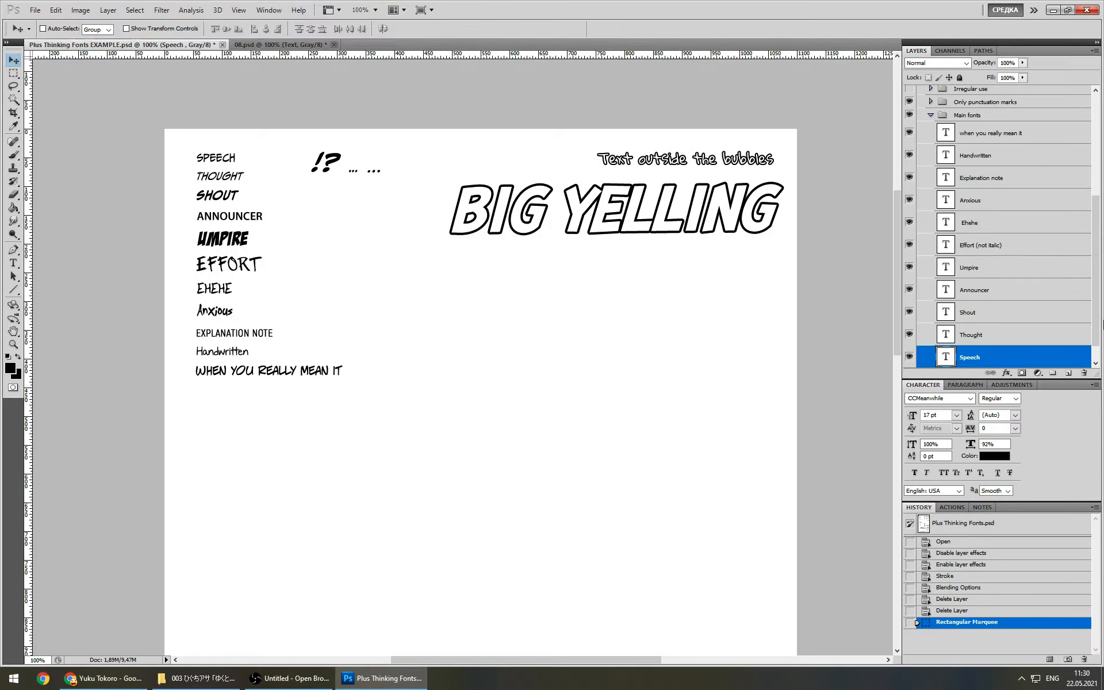
scroll(1017, 315, "down", 1)
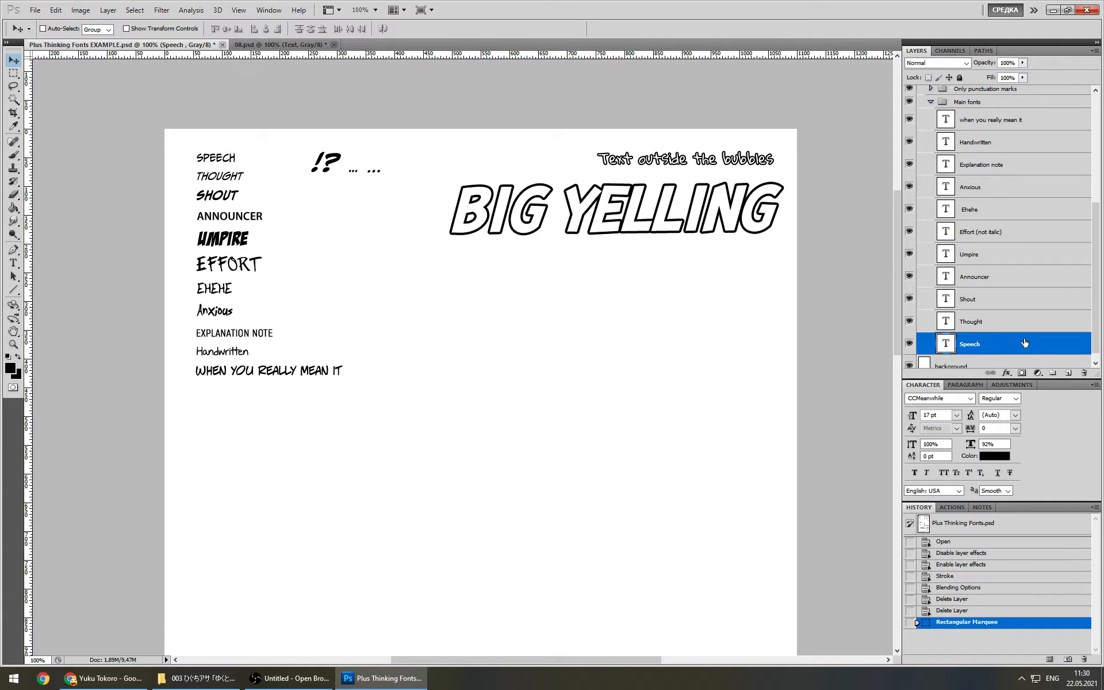
left_click(909, 119)
left_click(909, 165)
left_click(908, 187)
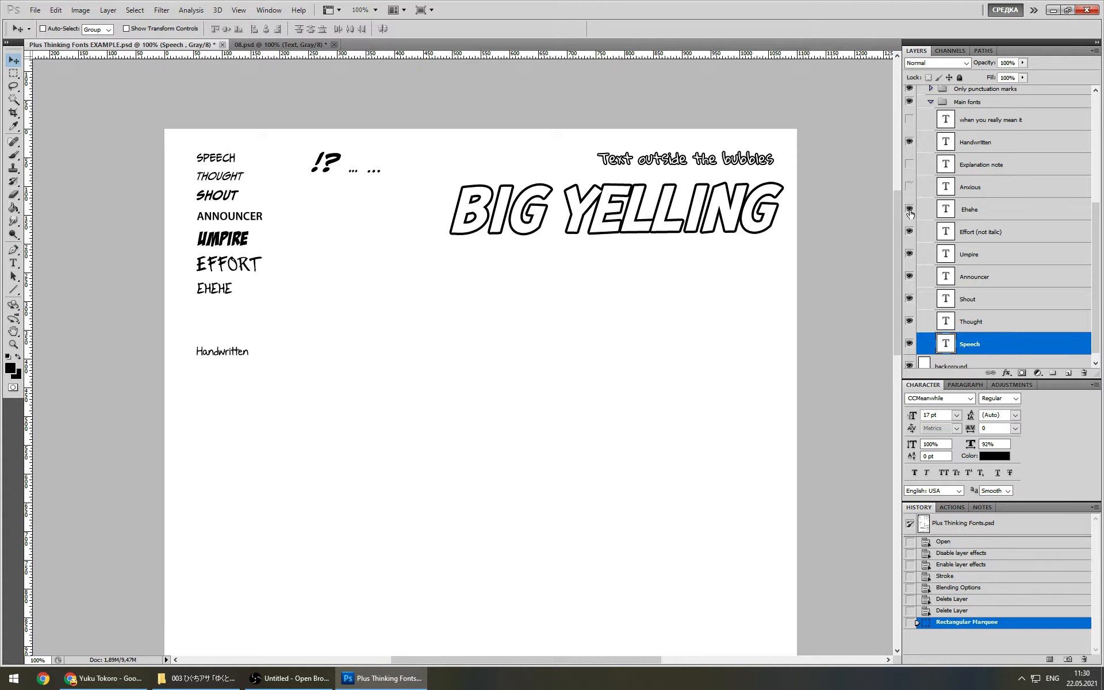
left_click(909, 209)
left_click(909, 232)
left_click(909, 254)
left_click(909, 276)
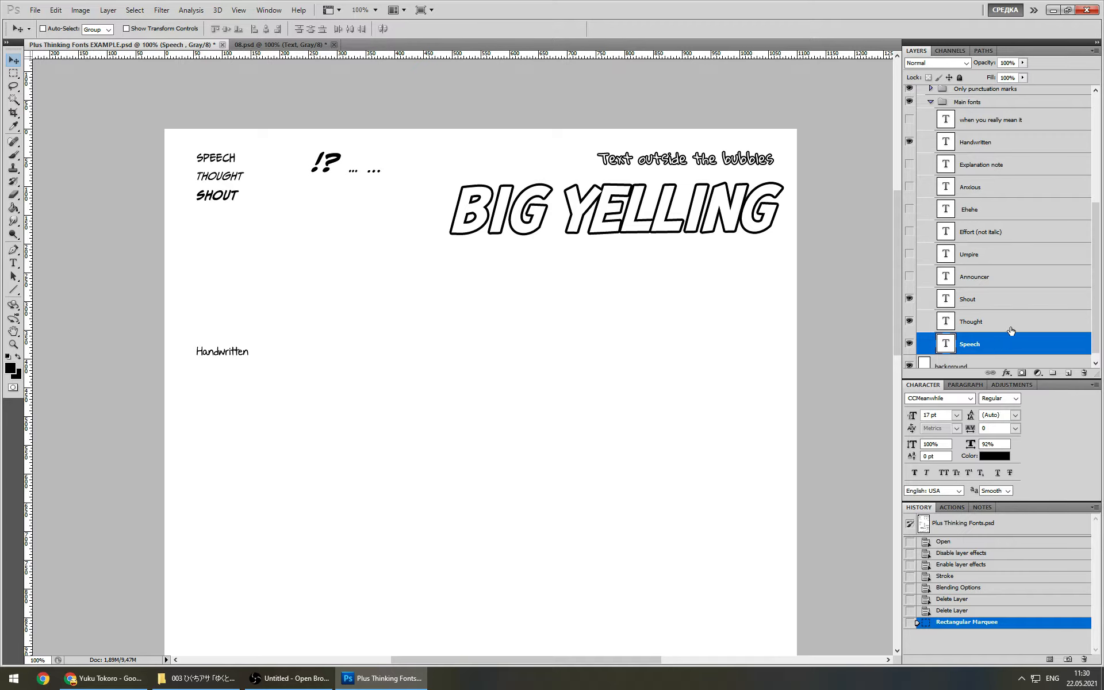
Hide the Big yelling layer in the Text outside the bubbles group
scroll(1021, 204, "up", 3)
scroll(1005, 208, "up", 3)
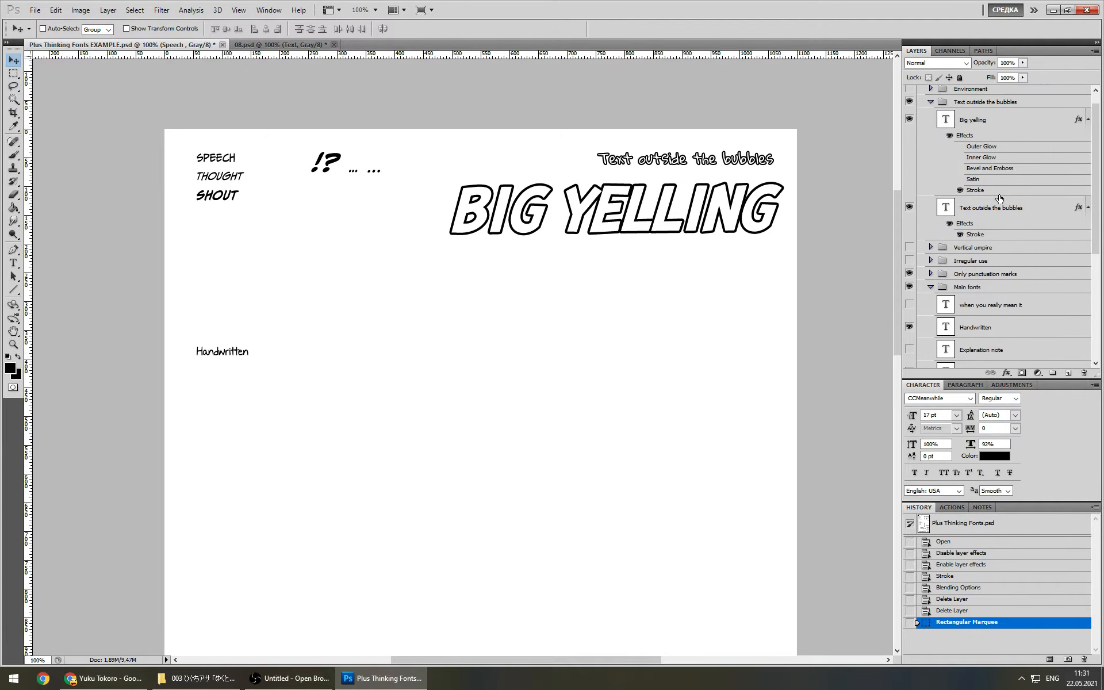
left_click(909, 119)
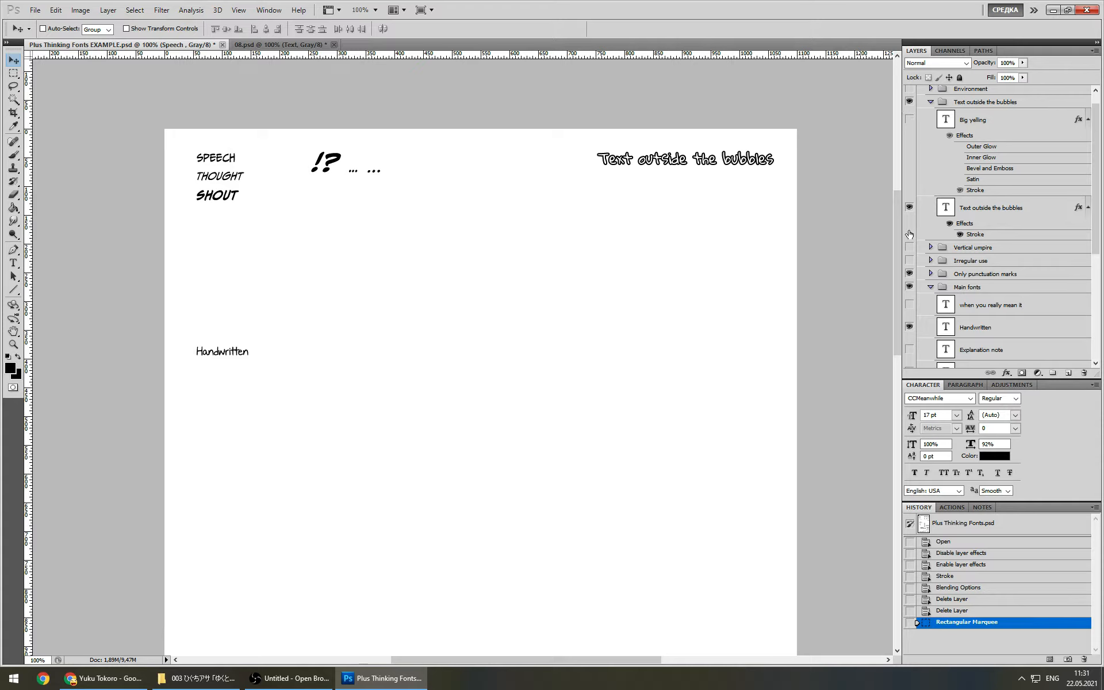
scroll(1012, 310, "down", 6)
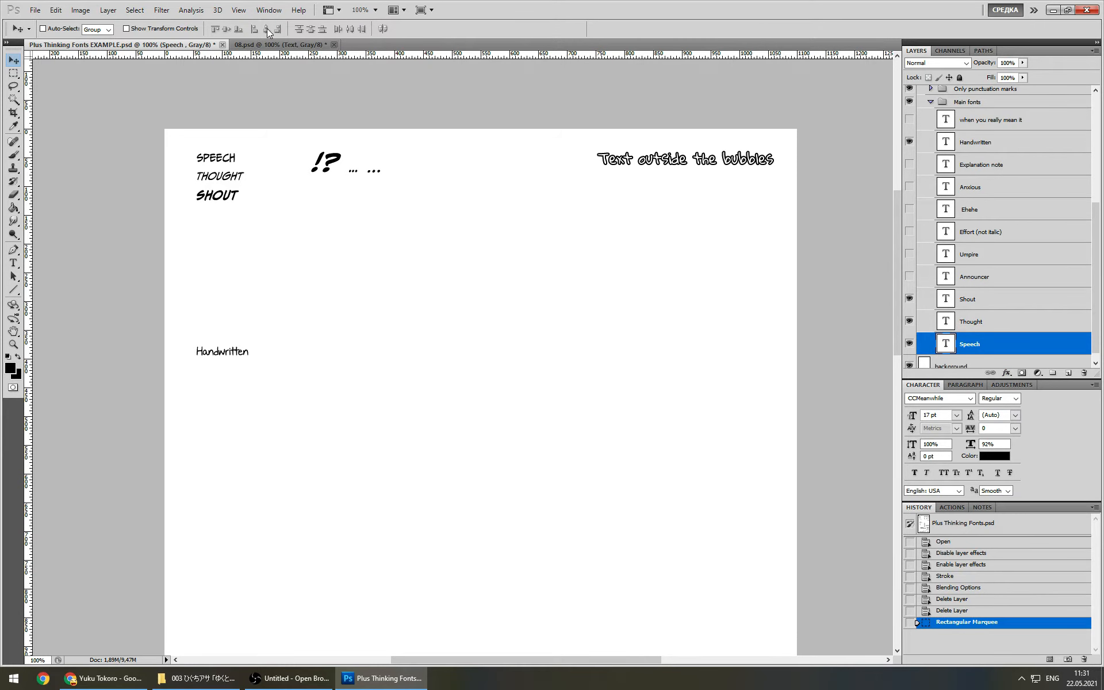
Switch to the translation script in Google Docs, copy the page 08 line "Listen up!", and return to 08.psd in Photoshop
left_click(266, 46)
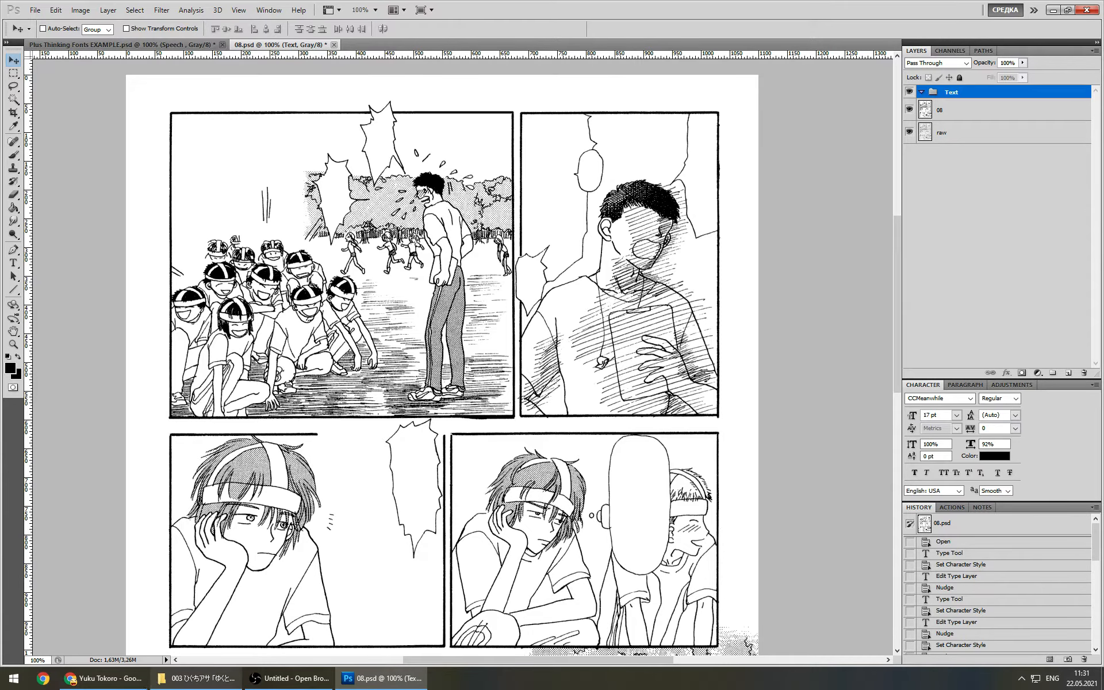
left_click(90, 682)
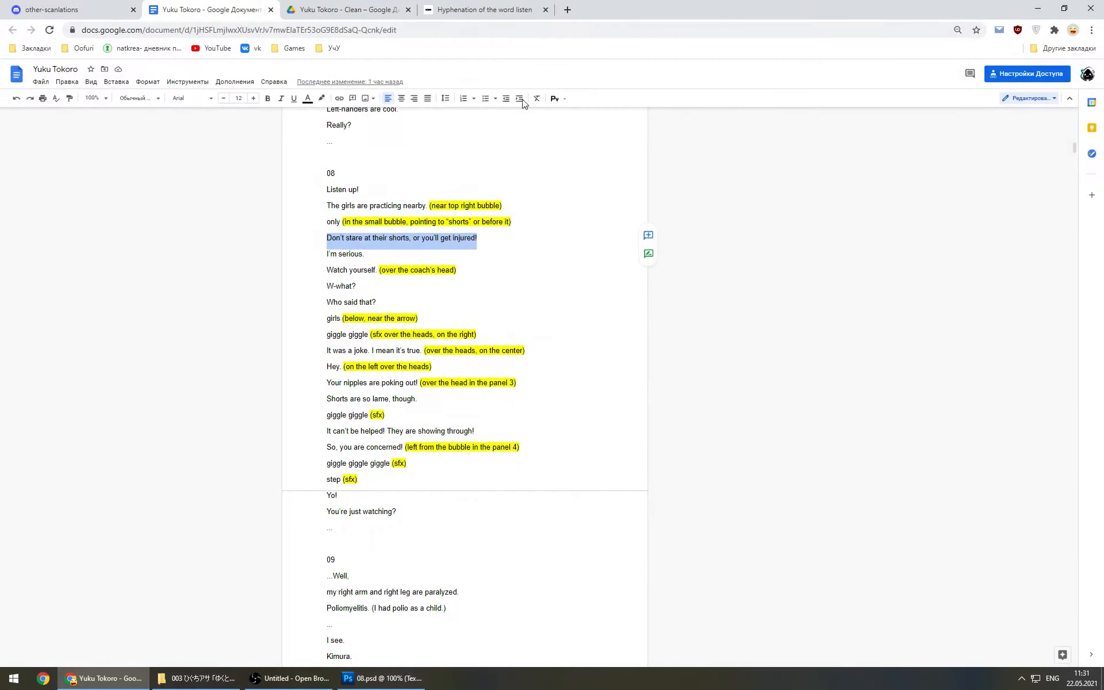
left_click(507, 191)
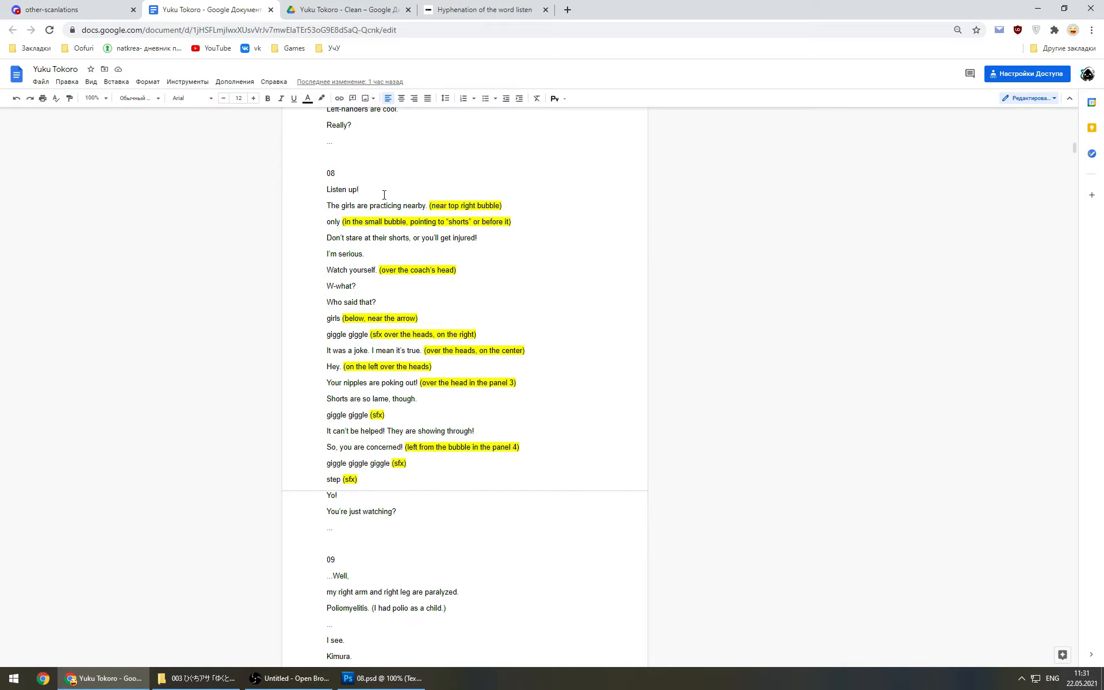
left_click_drag(374, 191, 313, 192)
right_click(354, 189)
left_click(399, 212)
left_click(377, 680)
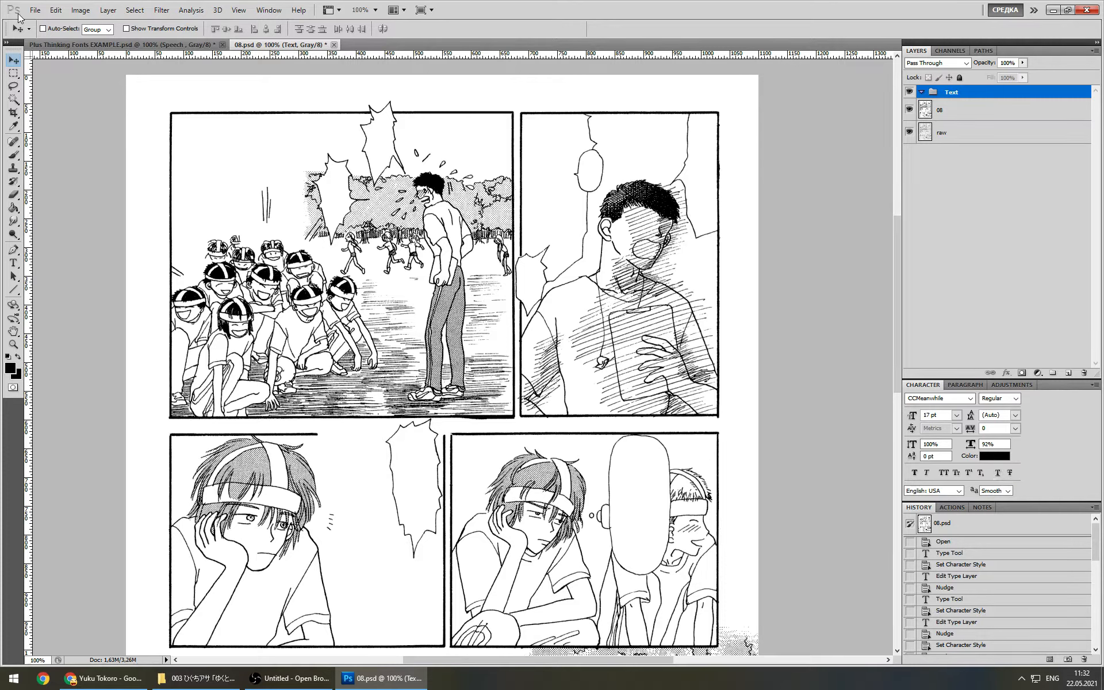
In the fonts example document, compare the character settings of the Speech and Thought layers
left_click(80, 45)
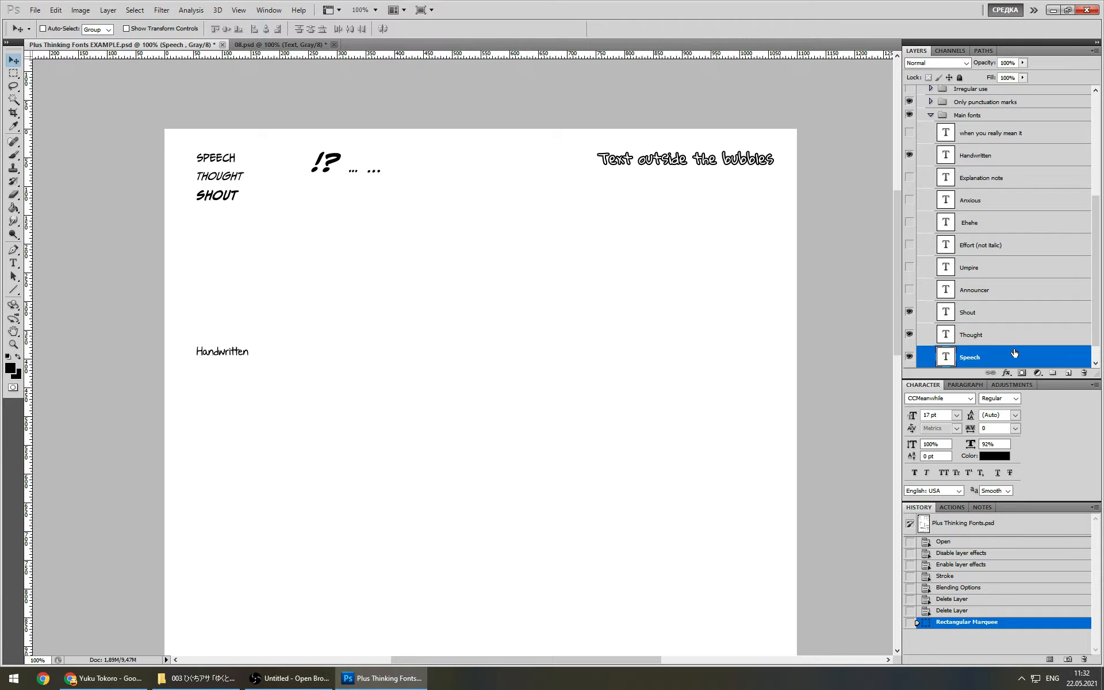
left_click(982, 342)
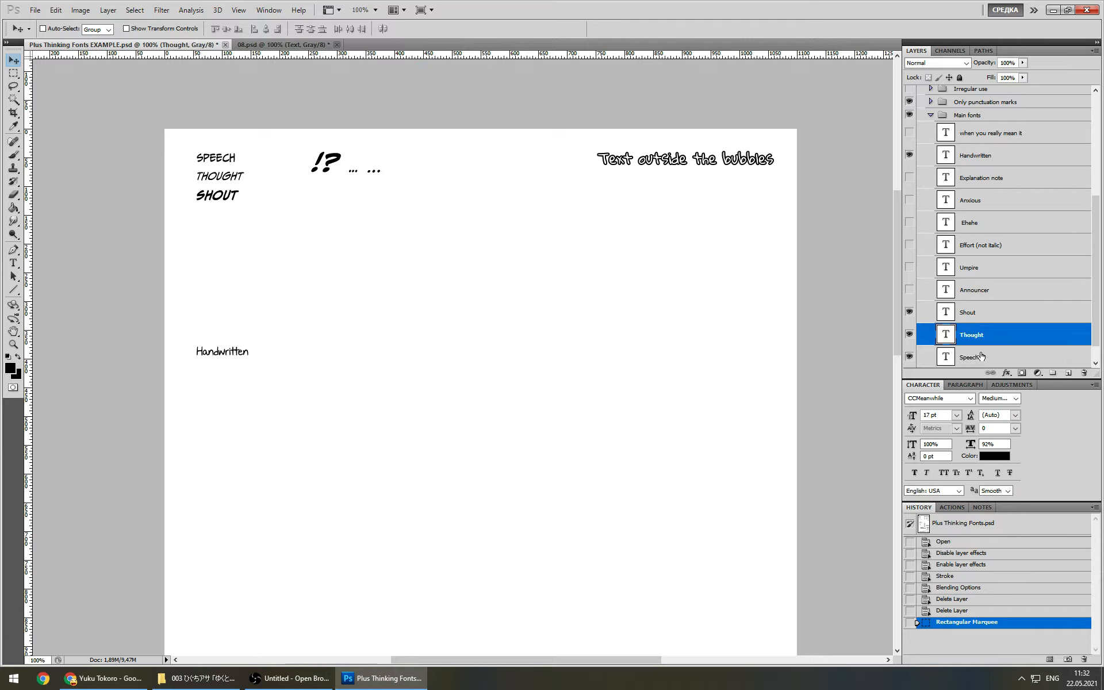
left_click(981, 357)
scroll(1015, 315, "down", 1)
left_click(985, 315)
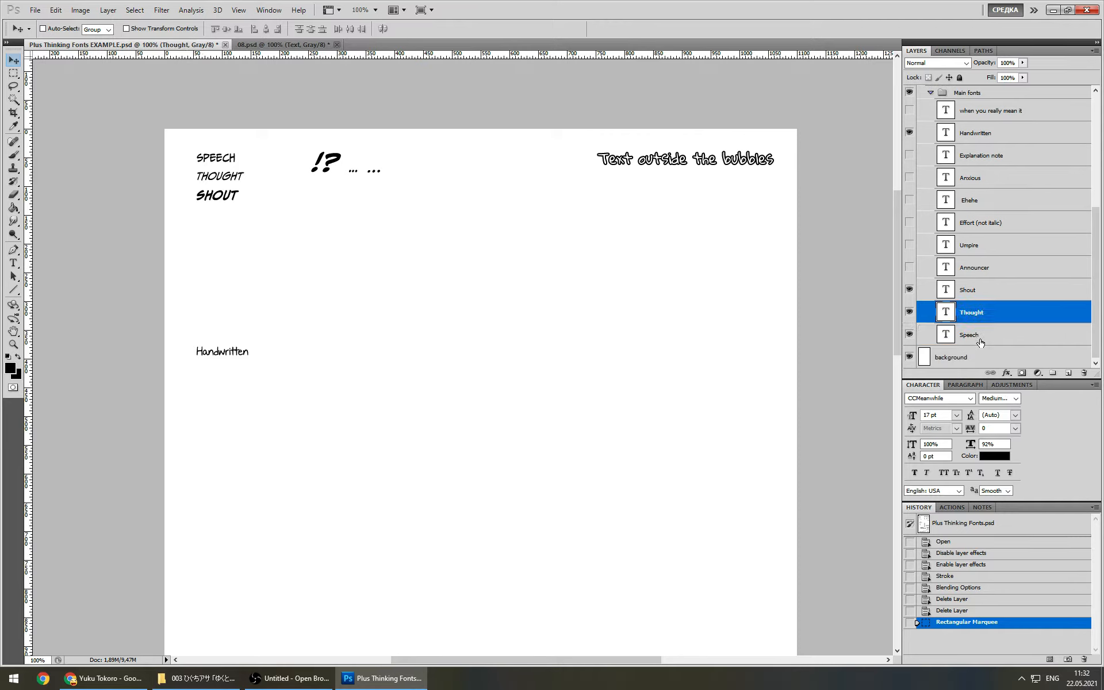
left_click(979, 338)
left_click(979, 315)
left_click(978, 338)
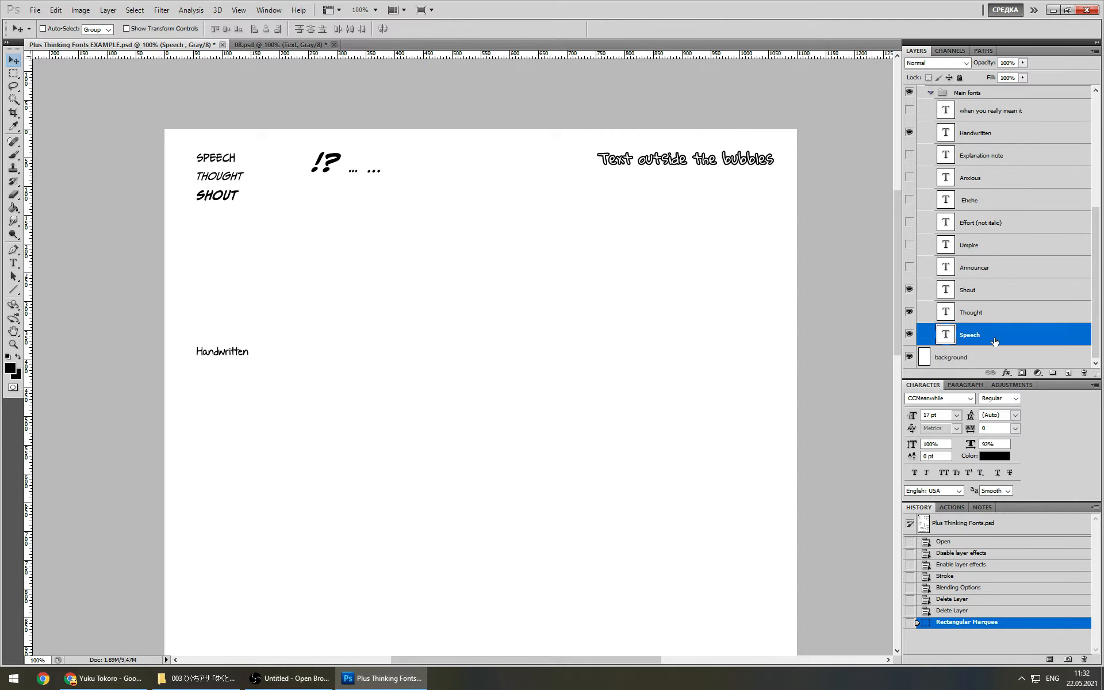
left_click(984, 315)
left_click(986, 336)
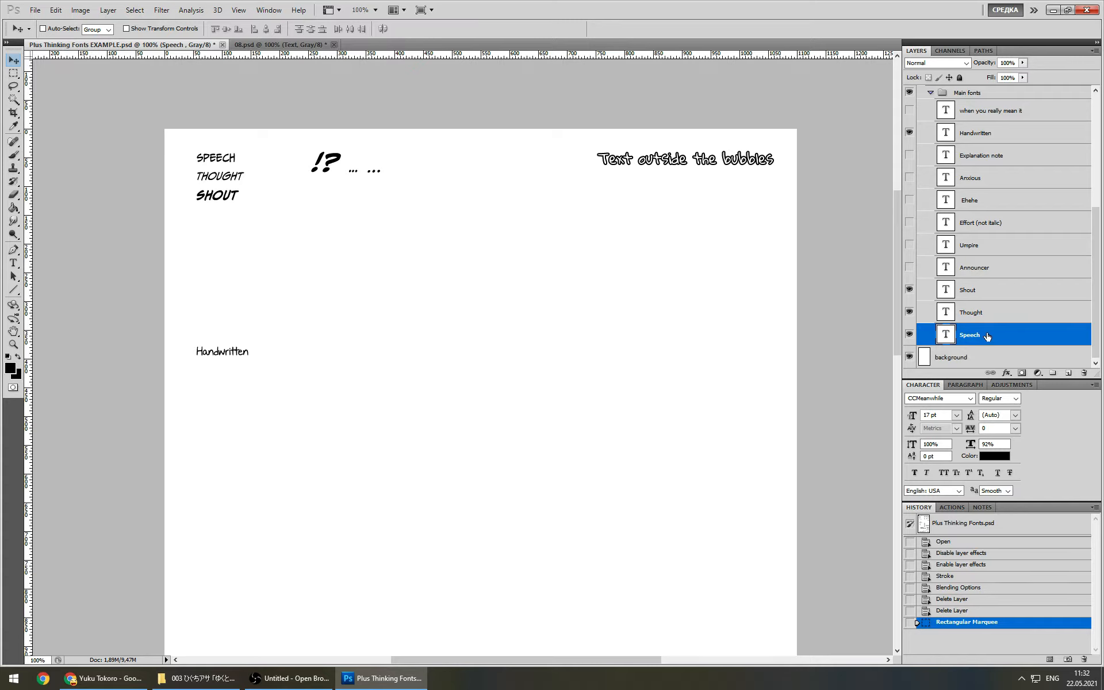
Activate the Type tool and set the Speech layer's anti-aliasing to Smooth in the fonts example document
left_click(13, 264)
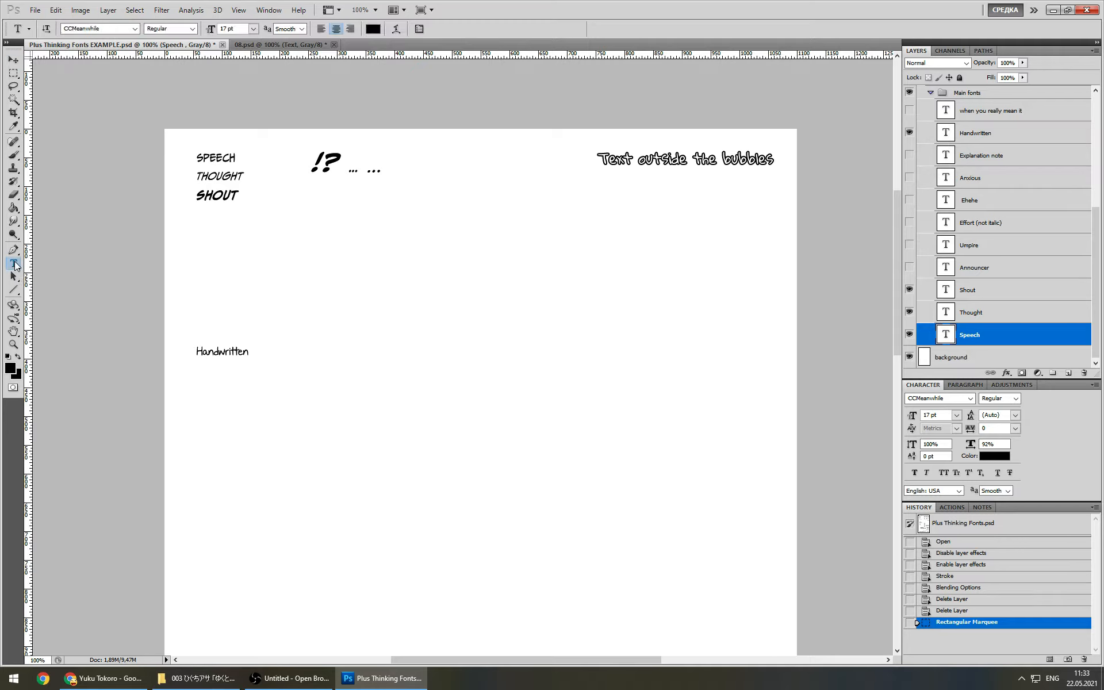
left_click(249, 46)
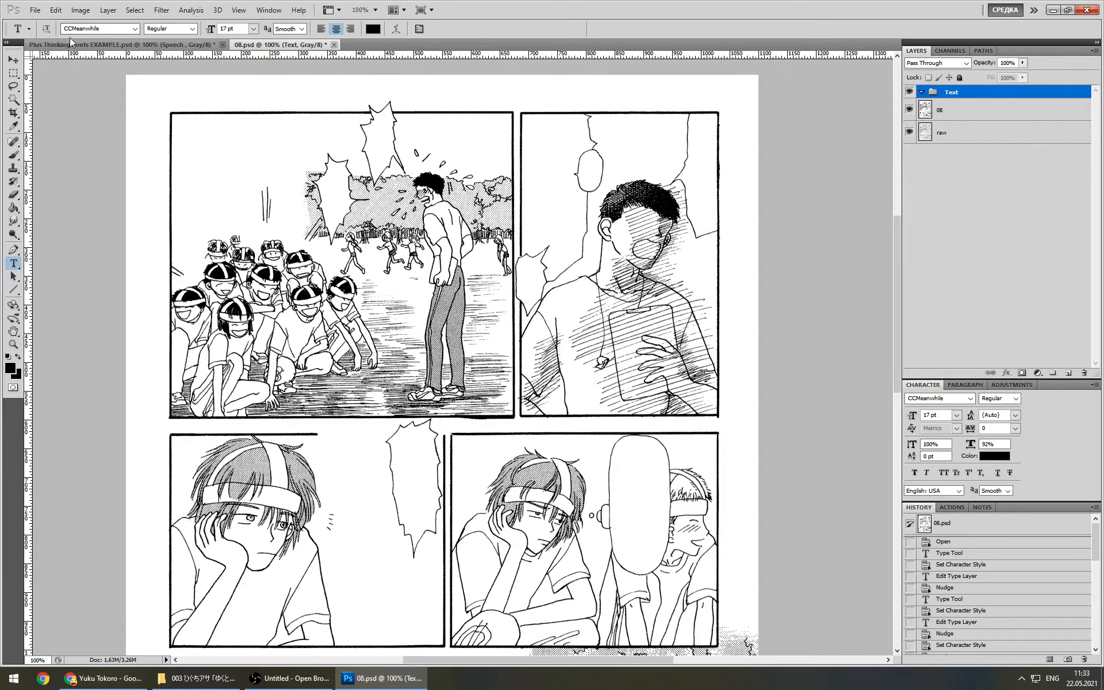
left_click(171, 45)
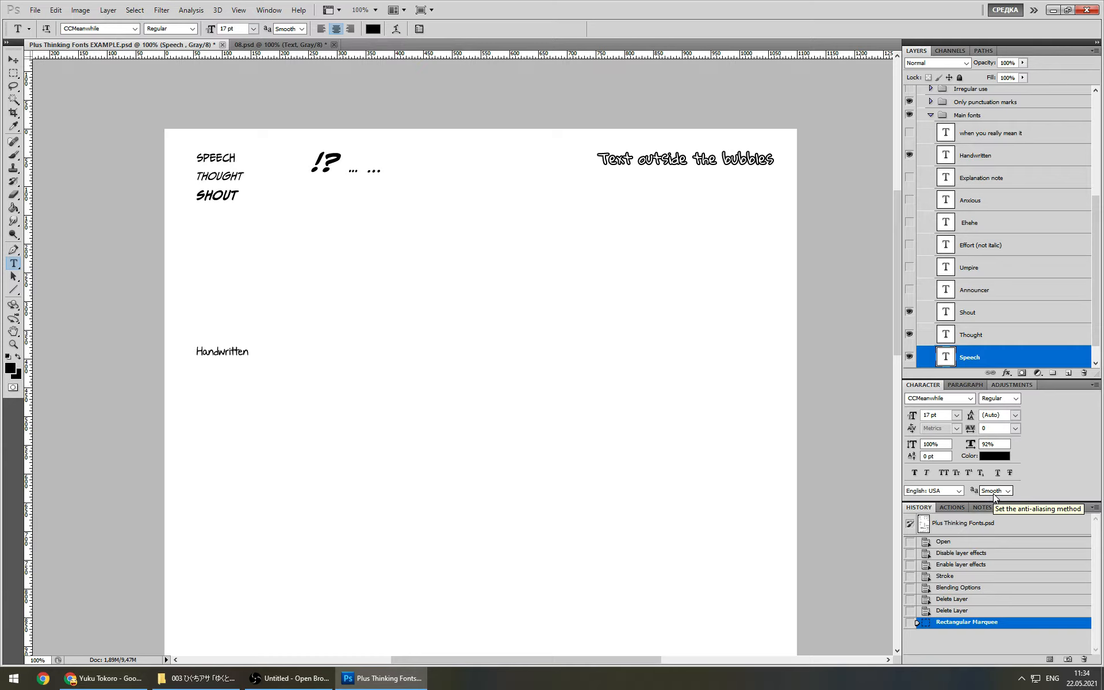
left_click(1007, 492)
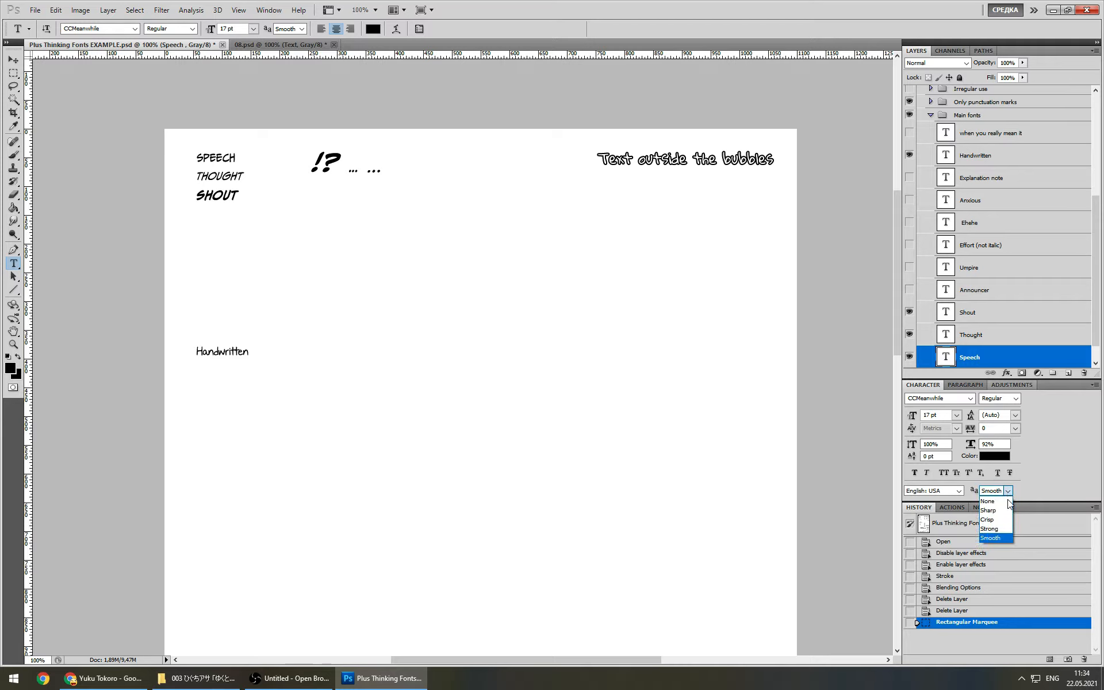
left_click(1005, 536)
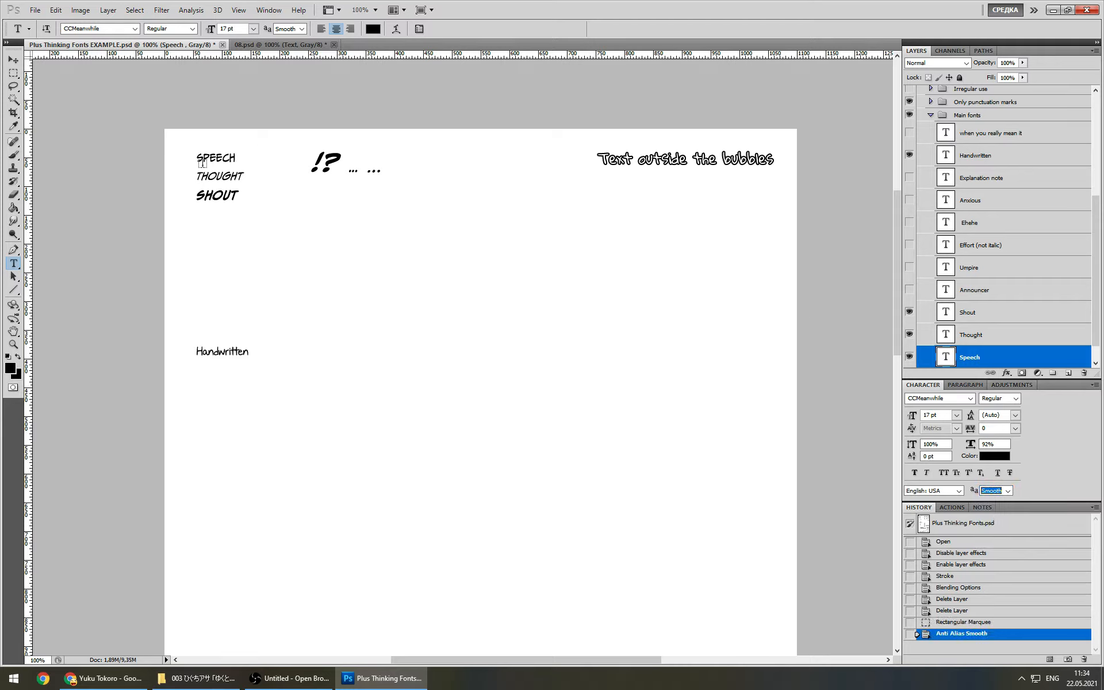
Examine the font settings of the Thought, Shout and Speech layers, finishing with the Speech layer selected
left_click(986, 338)
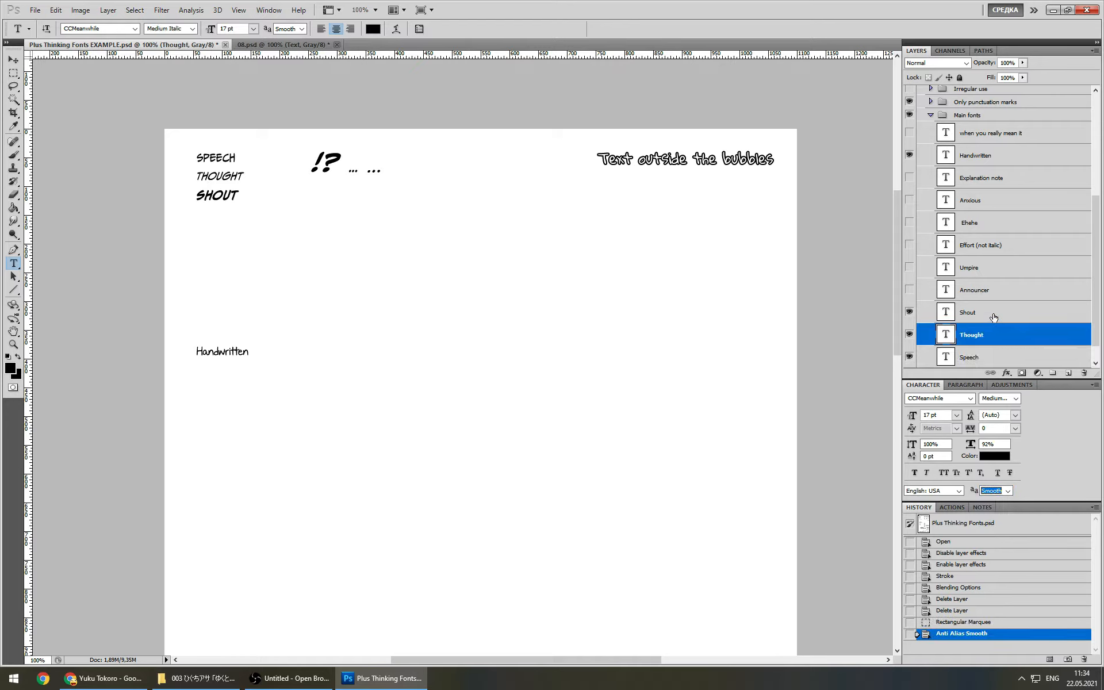
left_click(992, 316)
left_click(982, 340)
left_click(983, 357)
left_click(983, 336)
left_click(981, 316)
left_click(978, 339)
left_click(975, 357)
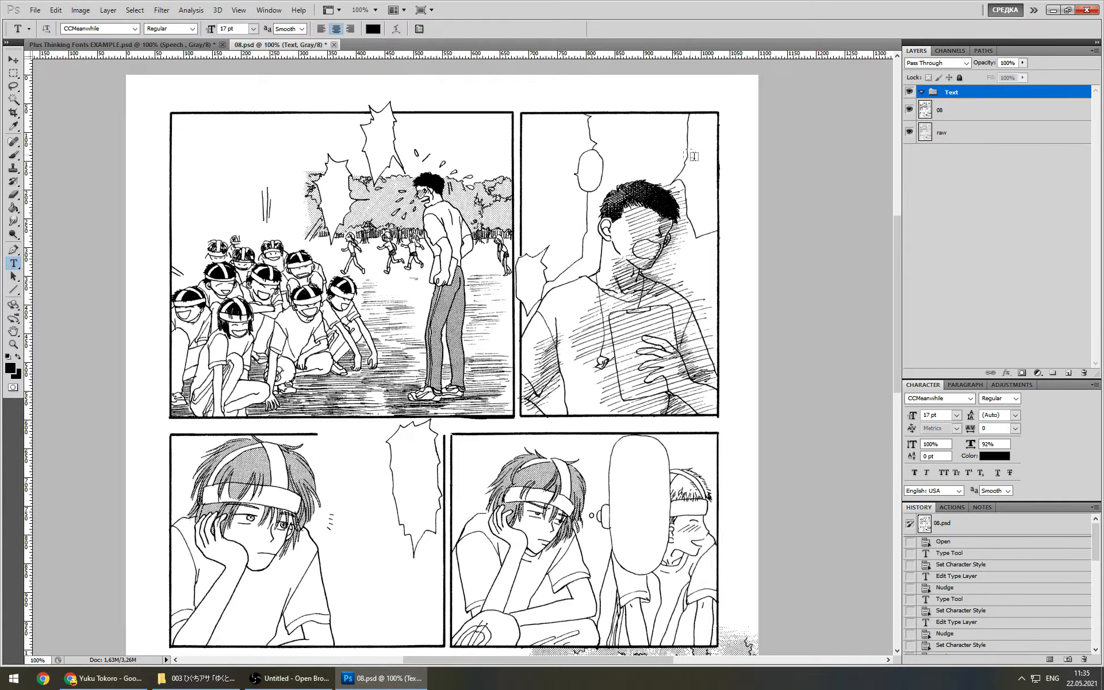
In 08.psd, create a text box in the upper-right bubble of the second panel and paste "Listen up!" into it
left_click_drag(684, 150, 716, 196)
left_click_drag(716, 197, 717, 198)
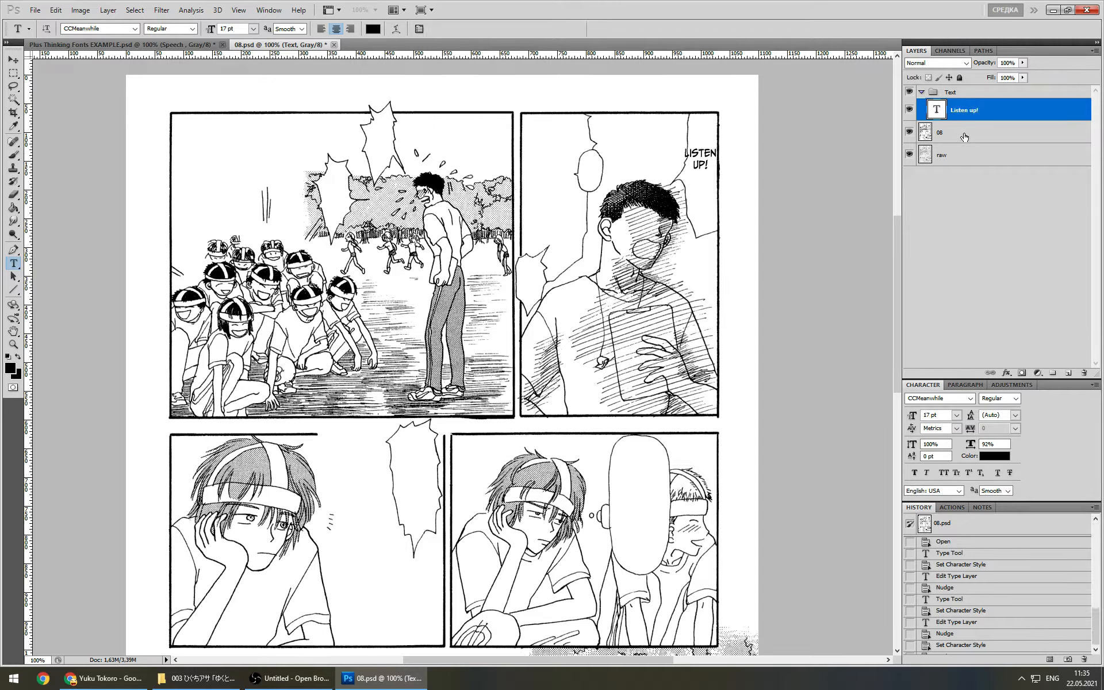
left_click(964, 136)
left_click(966, 119)
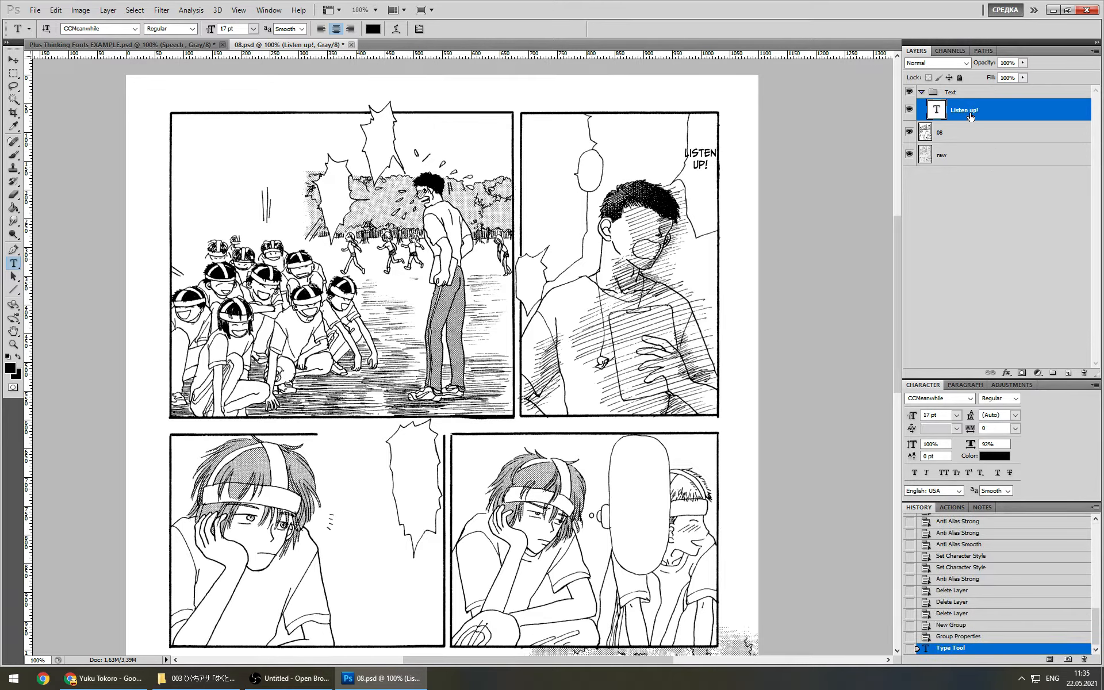
Try a font size of 15 pt on the "Listen up!" text
double_click(930, 415)
type("15")
key("Return")
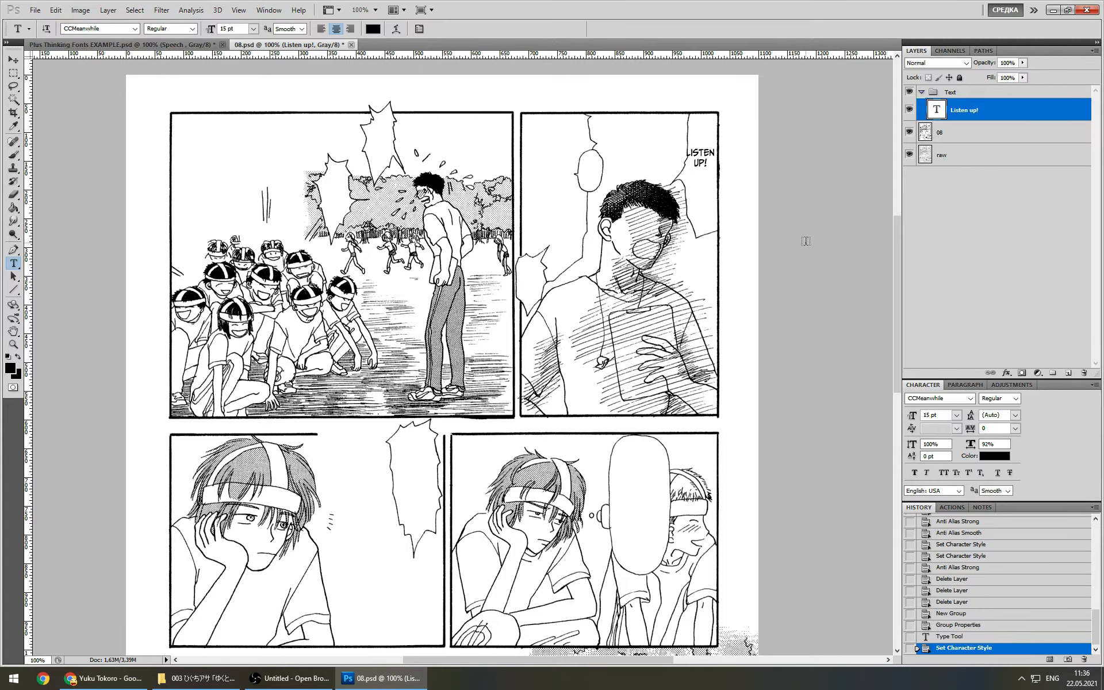
Try nudging the resized text right and down in its bubble, and revert the document history to the Type Tool state
key("v")
key("Right")
key("Right")
key("Right")
key("Down")
key("Down")
key("Down")
key("Down")
key("Down")
key("Down")
key("Down")
key("Down")
key("Down")
key("Down")
key("Down")
key("Down")
key("Down")
key("Down")
key("Down")
key("Down")
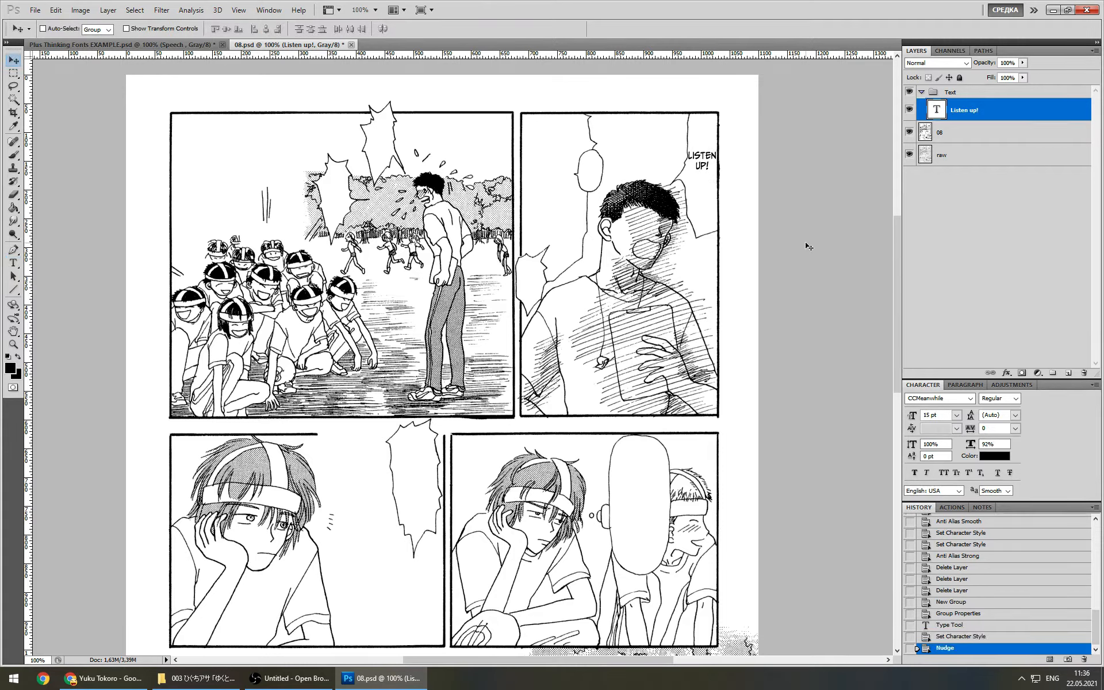
key("Down")
key("Down")
key("Down")
key("Down")
key("Down")
key("Down")
key("Down")
key("Down")
key("Down")
key("Down")
key("Down")
key("Down")
key("Down")
key("Down")
key("Down")
key("Up")
key("Up")
key("Up")
left_click(956, 636)
left_click(957, 625)
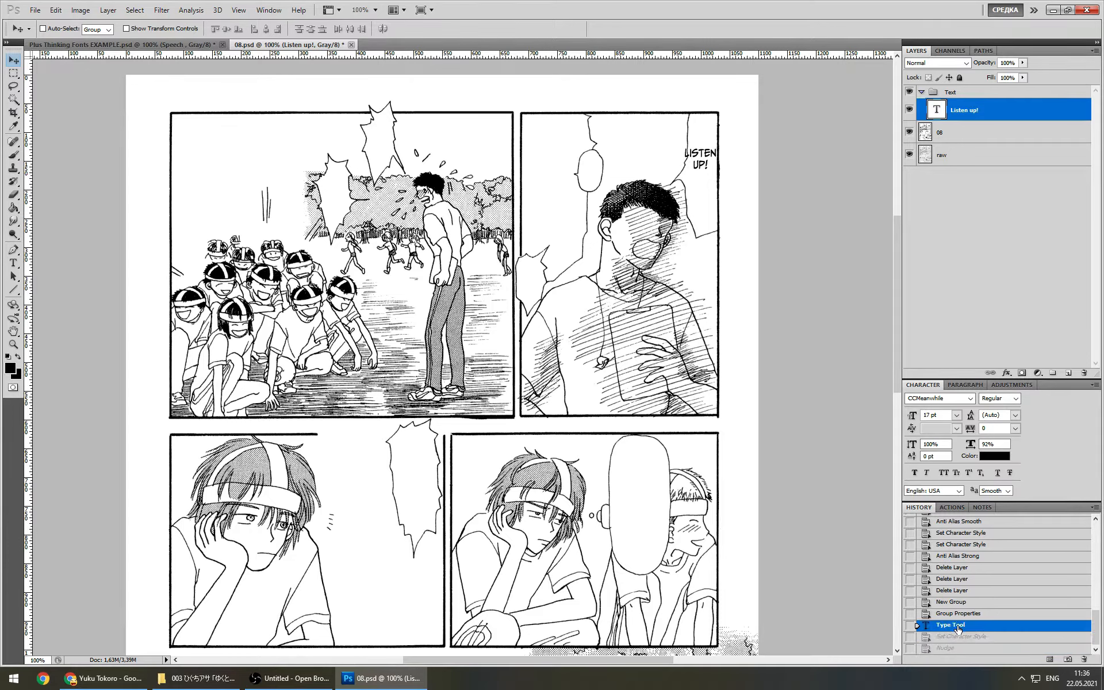
Hyphenate "Listen" in the bubble text as "Lis-" and "ten" on separate lines, and commit the edit
left_click(13, 262)
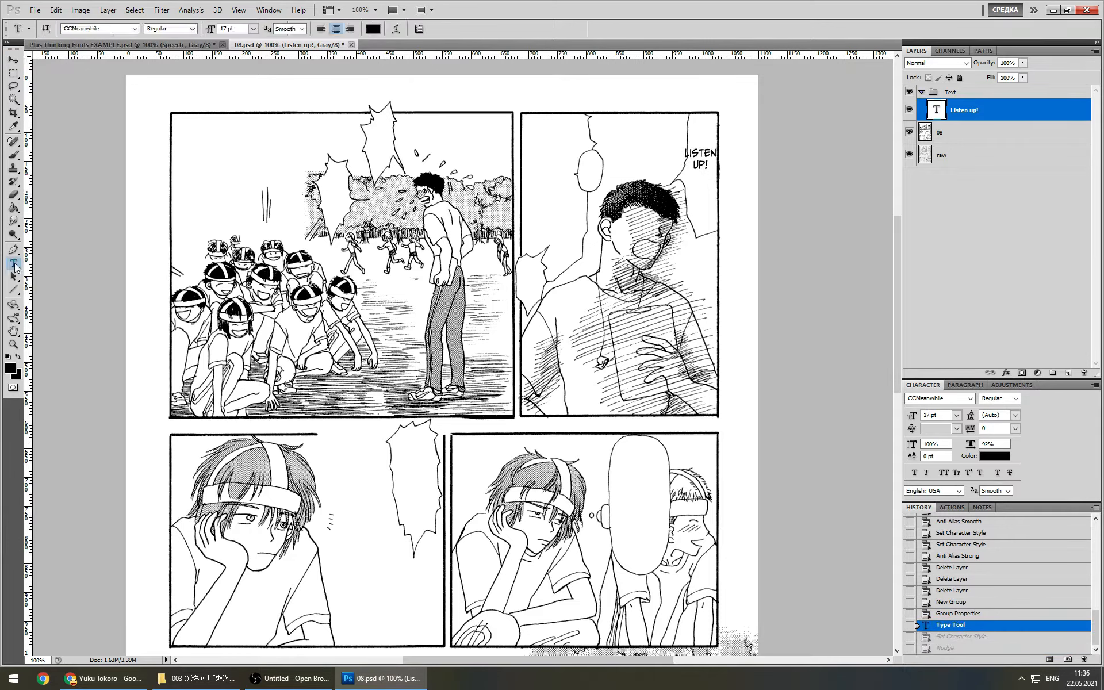
left_click(699, 147)
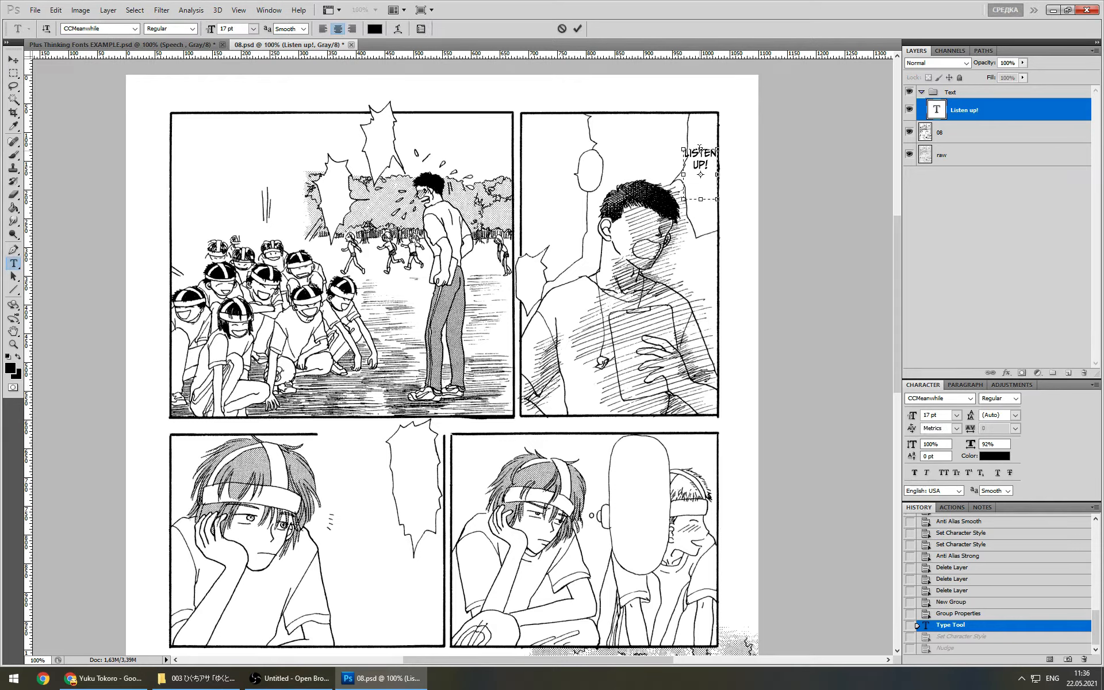
type("-")
key("Return")
left_click(956, 134)
left_click(963, 116)
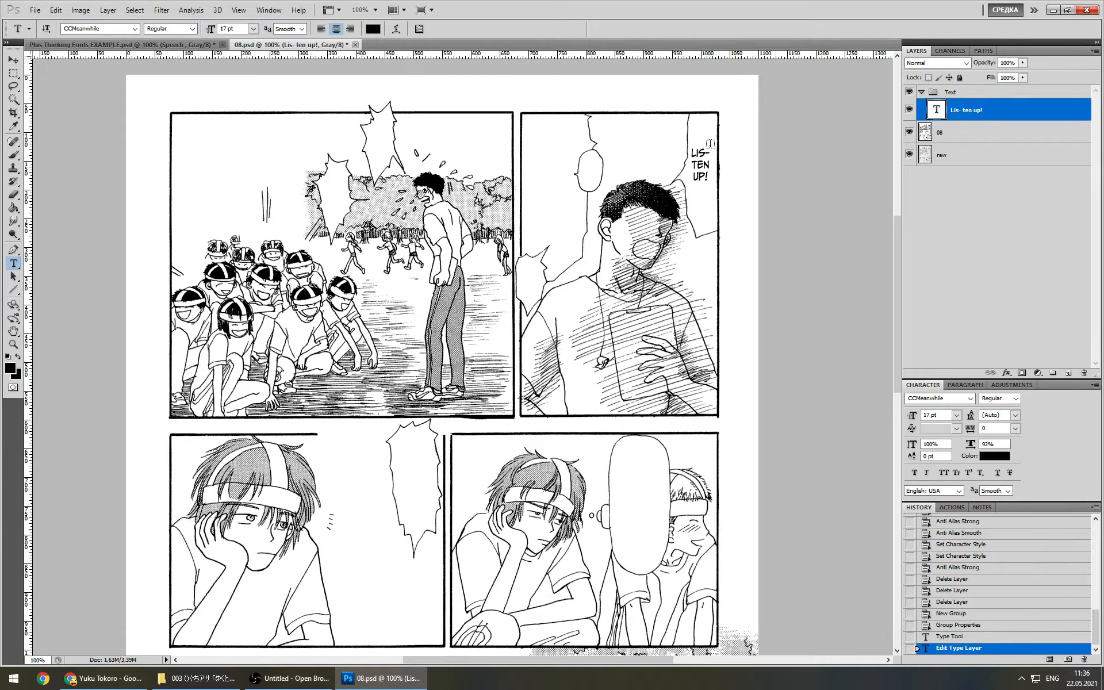
Nudge the "Lis-ten up!" text slightly right in its bubble, showing the transform controls only during the adjustment
left_click(13, 61)
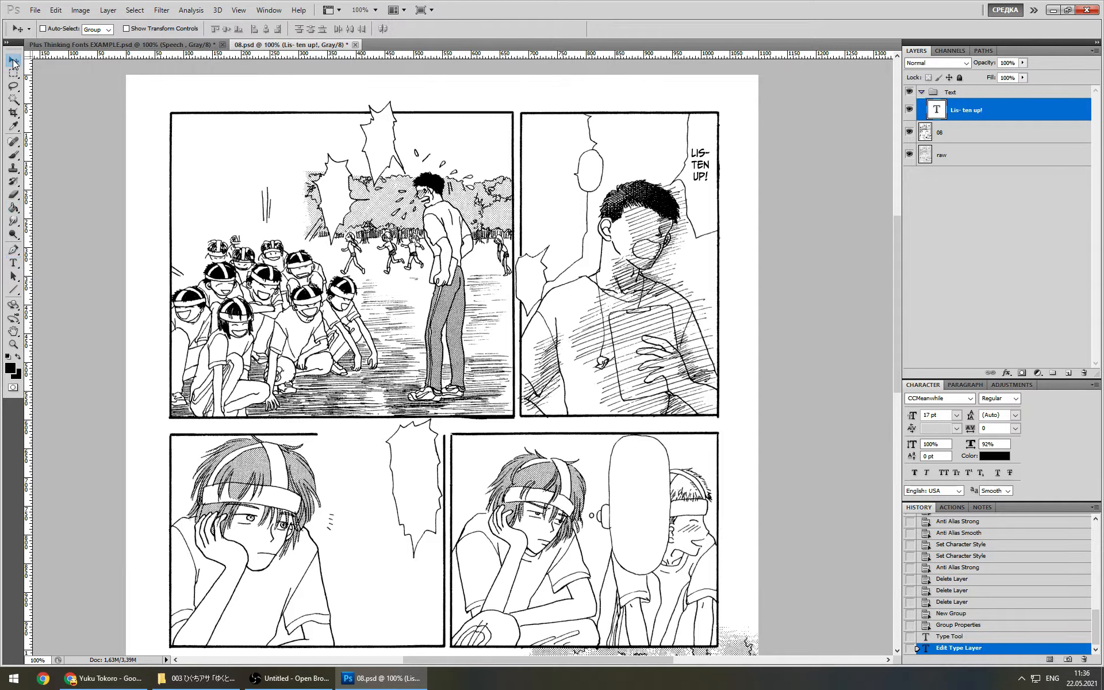
left_click(126, 29)
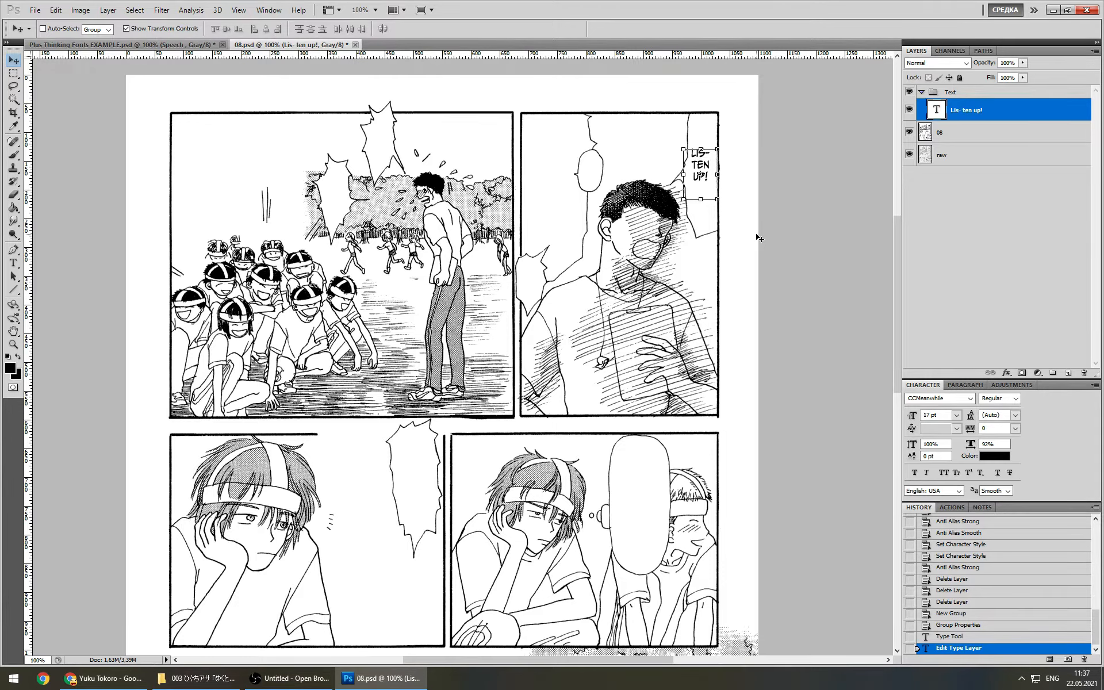
left_click(276, 684)
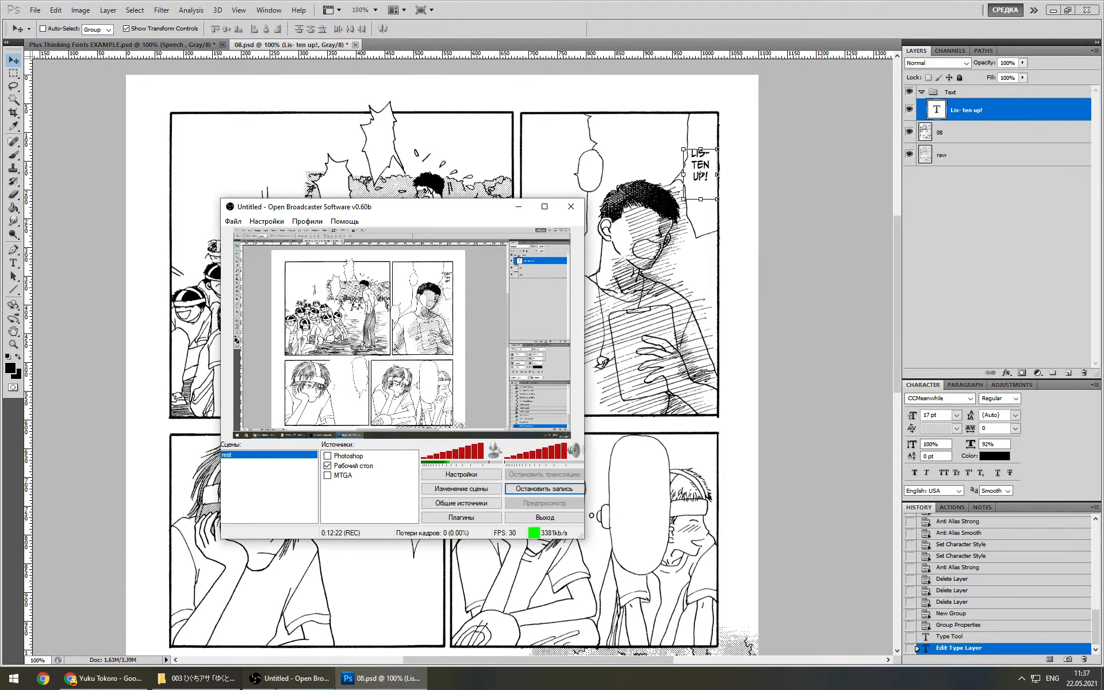
left_click(274, 684)
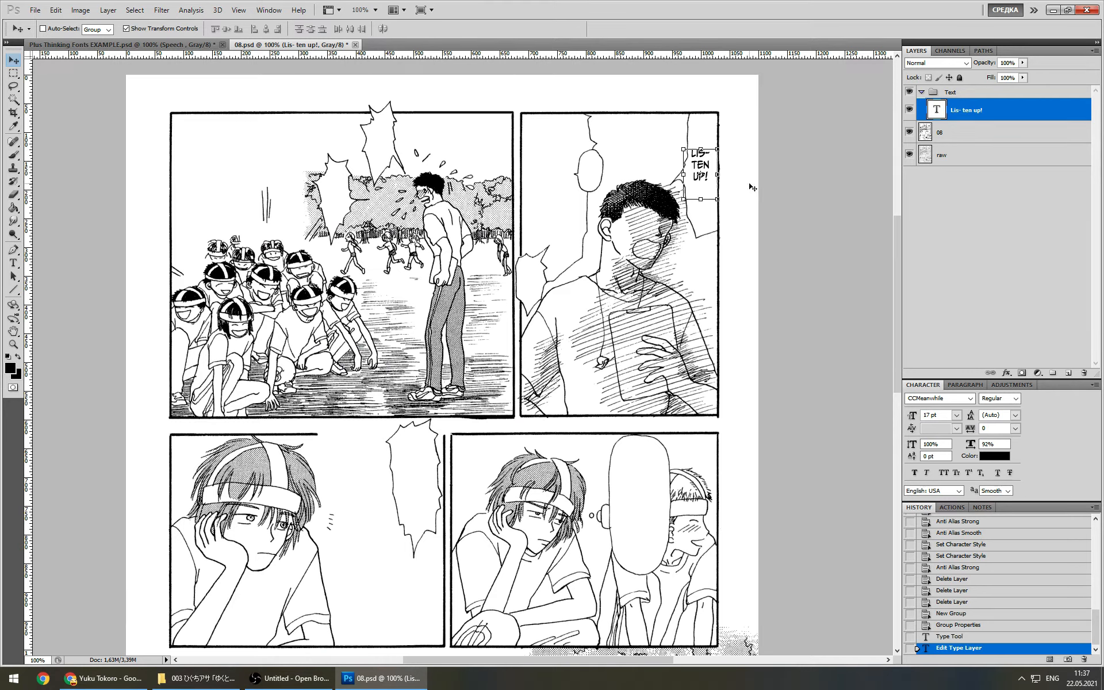
key("Right")
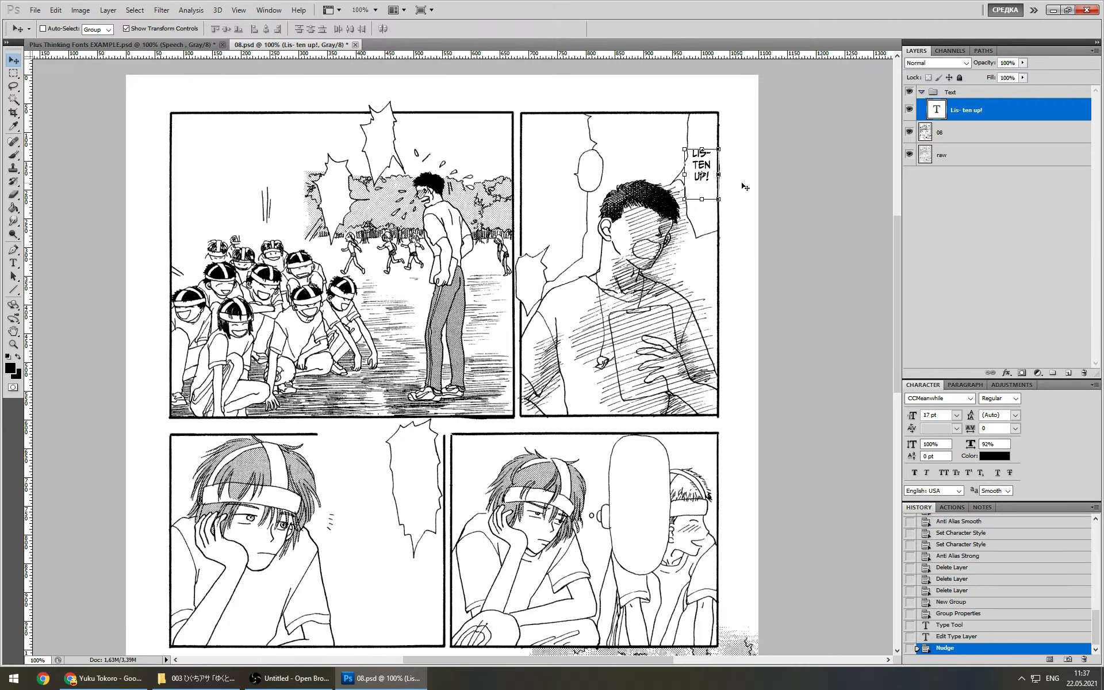
key("Right")
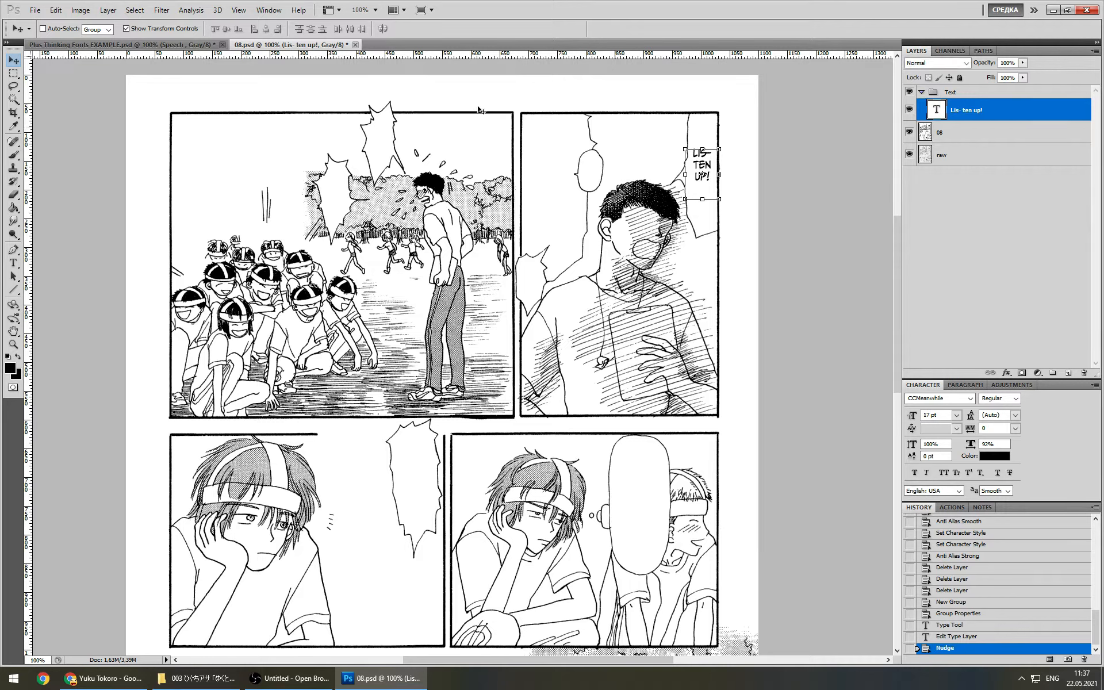
left_click(126, 29)
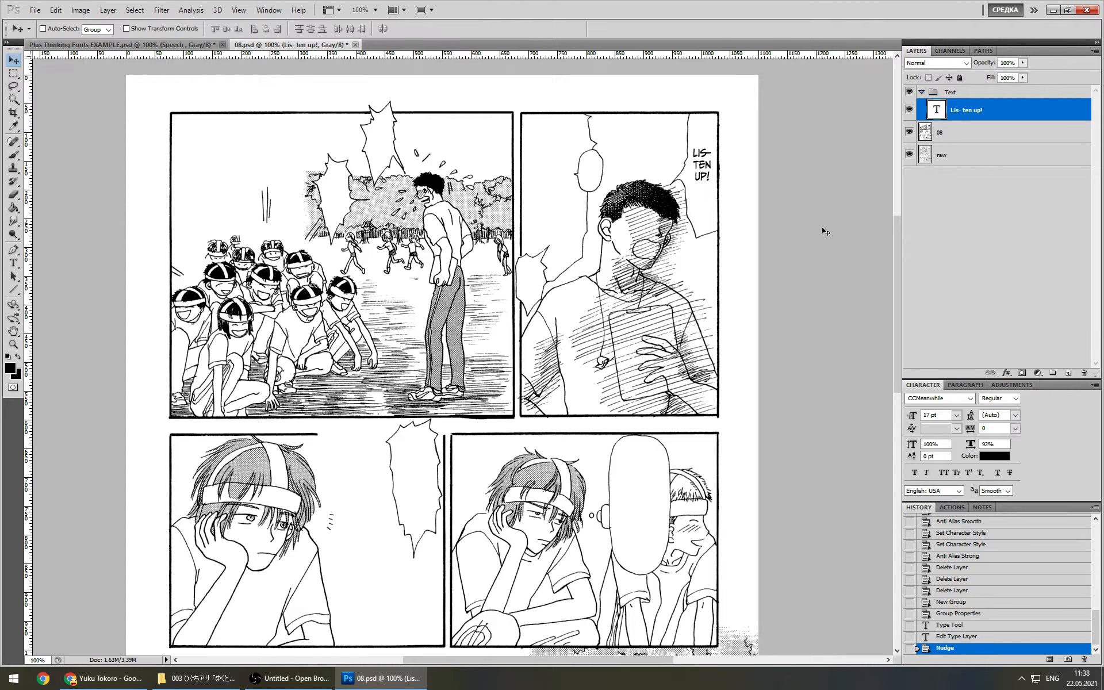
Nudge the "Lis-ten up!" text slightly down within its bubble
key("Down")
key("Down")
key("Down")
key("Down")
key("Down")
key("Down")
key("Down")
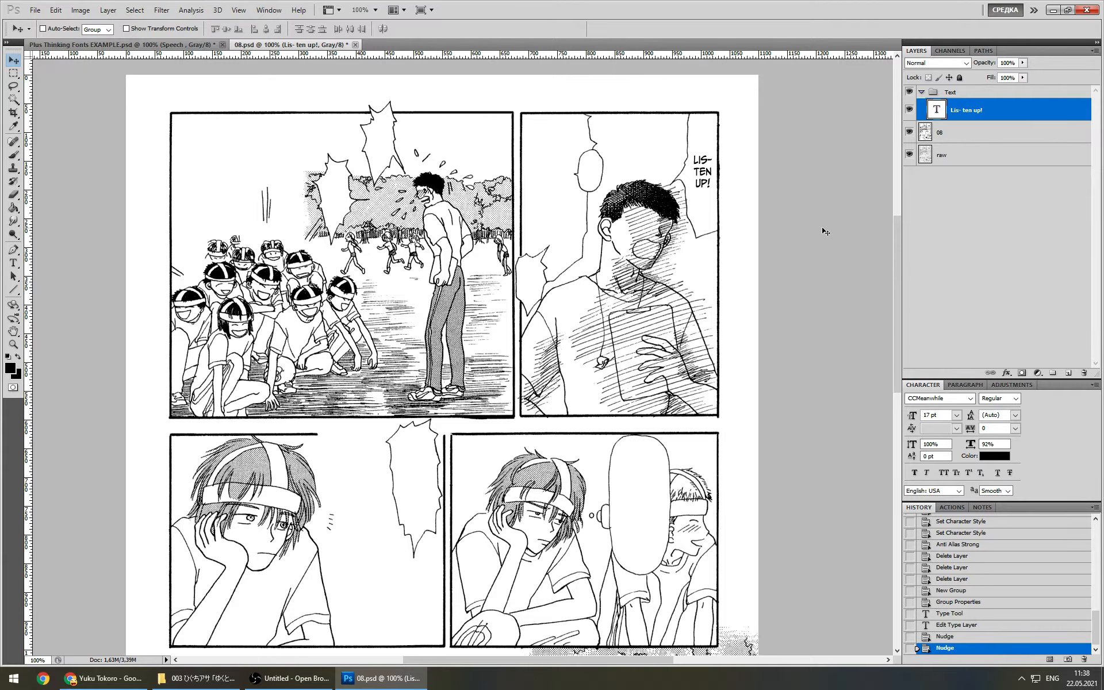
key("Down")
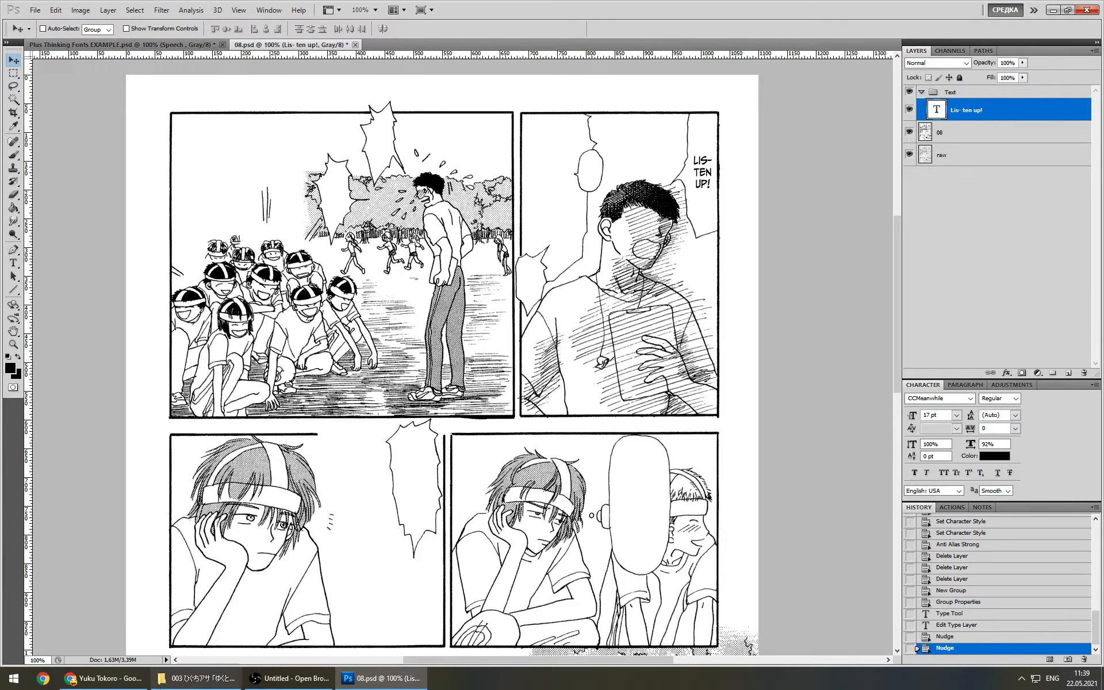
Copy the line "The girls are practicing nearby." from page 08 of the Yuku Tokoro script in Google Docs, and return to Photoshop
left_click(107, 680)
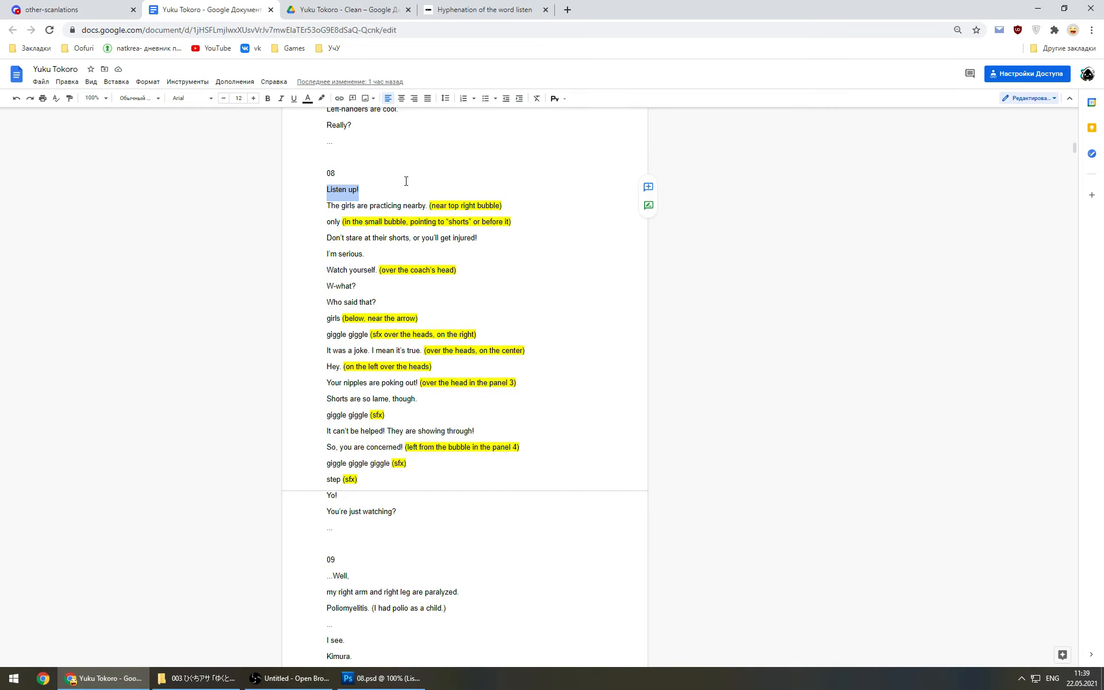
left_click_drag(429, 205, 305, 210)
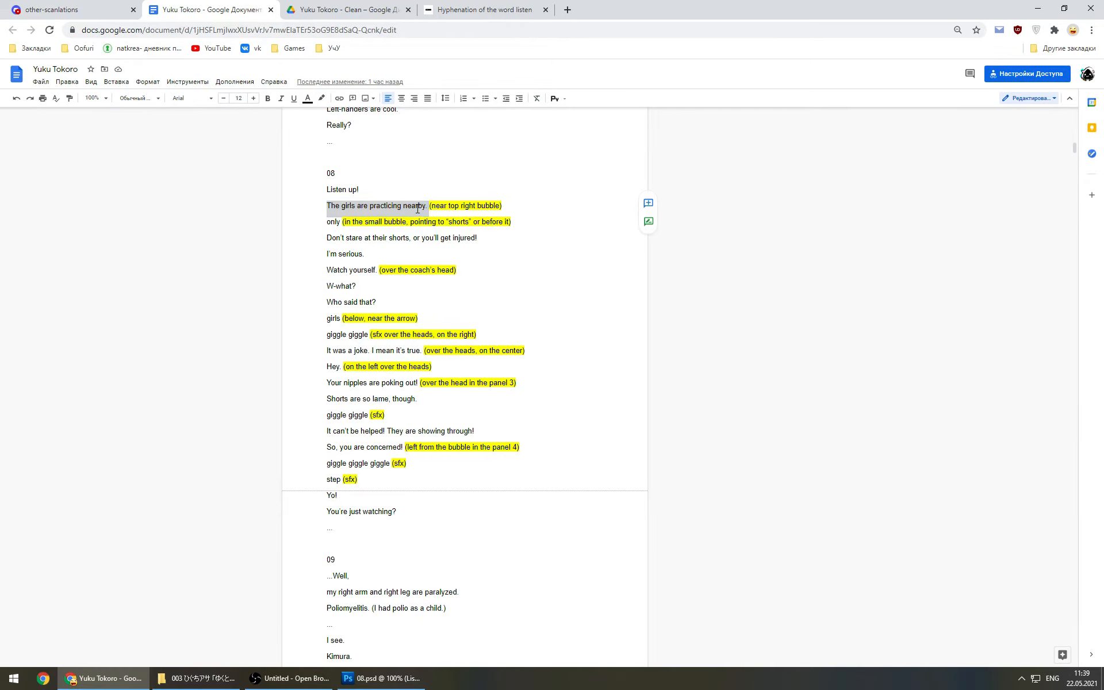
right_click(417, 208)
left_click(463, 236)
key("alt+Tab")
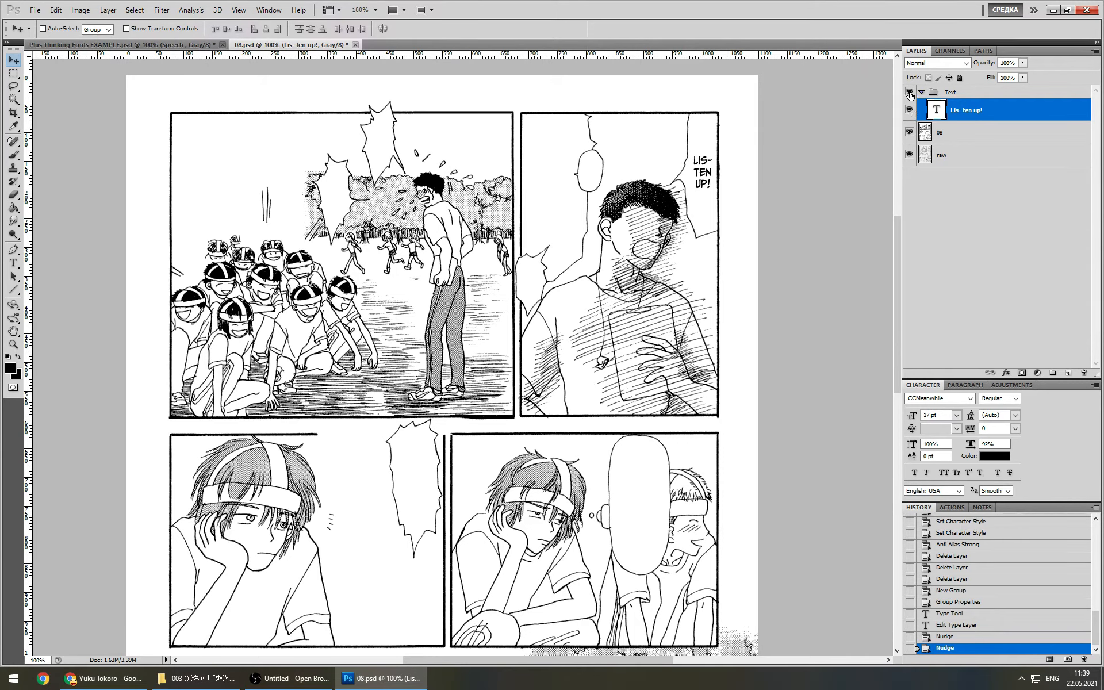
Compare the original Japanese lettering with the cleaned page by hiding and restoring the Text group and layer 08 twice
left_click(909, 92)
left_click(909, 131)
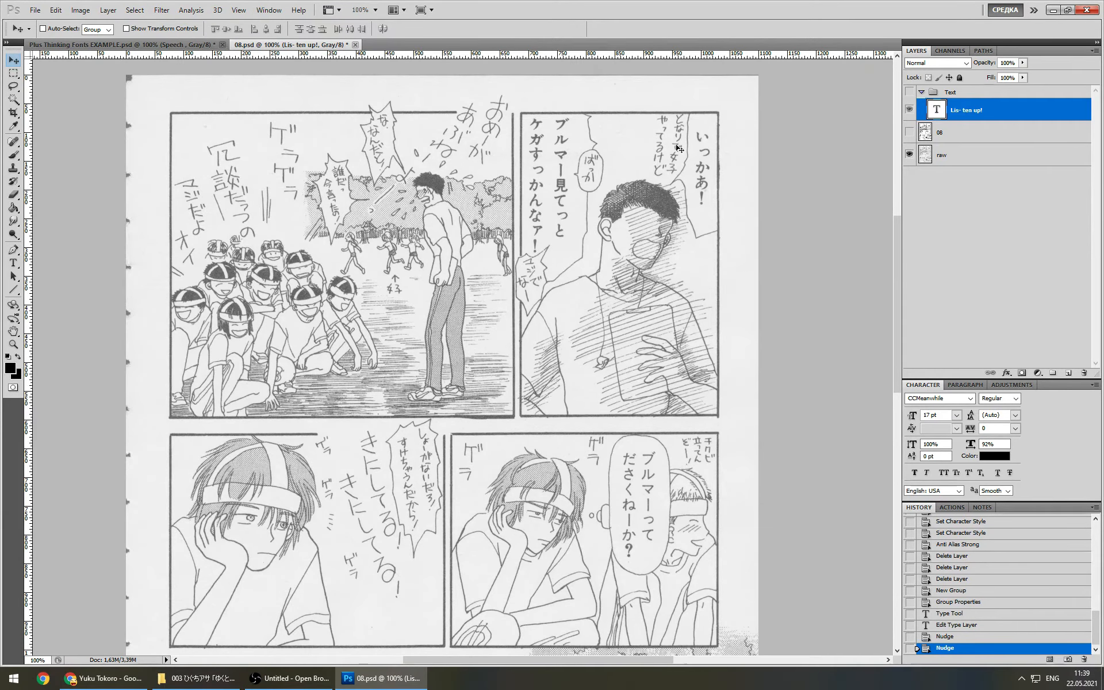
left_click(909, 92)
left_click(909, 133)
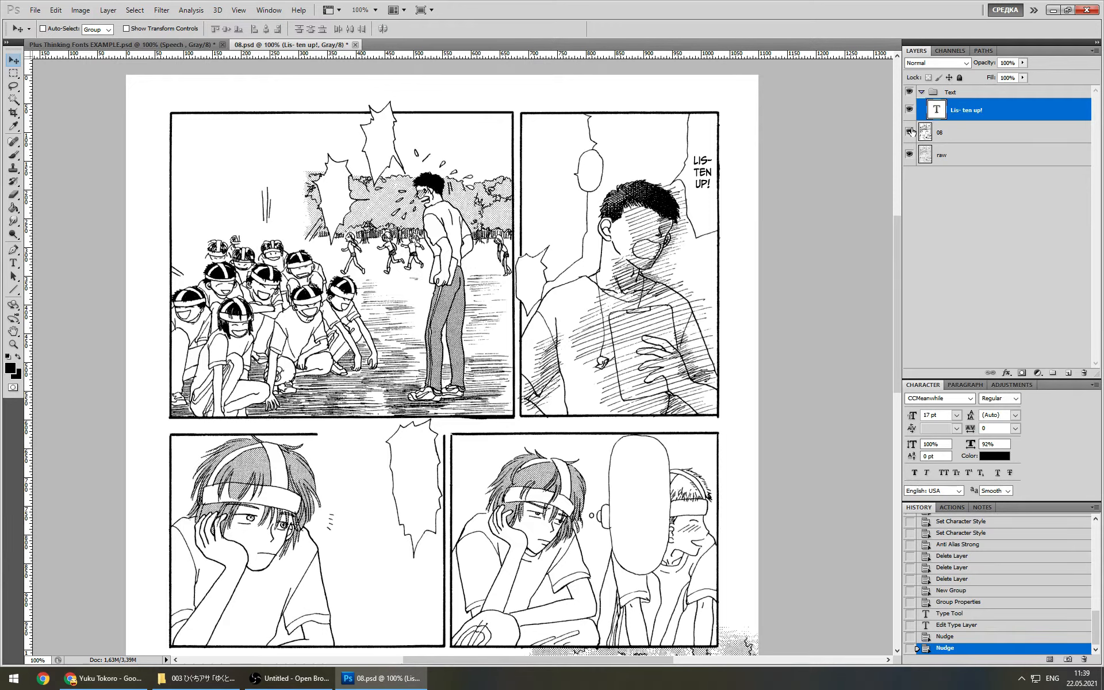
left_click(909, 94)
left_click(909, 132)
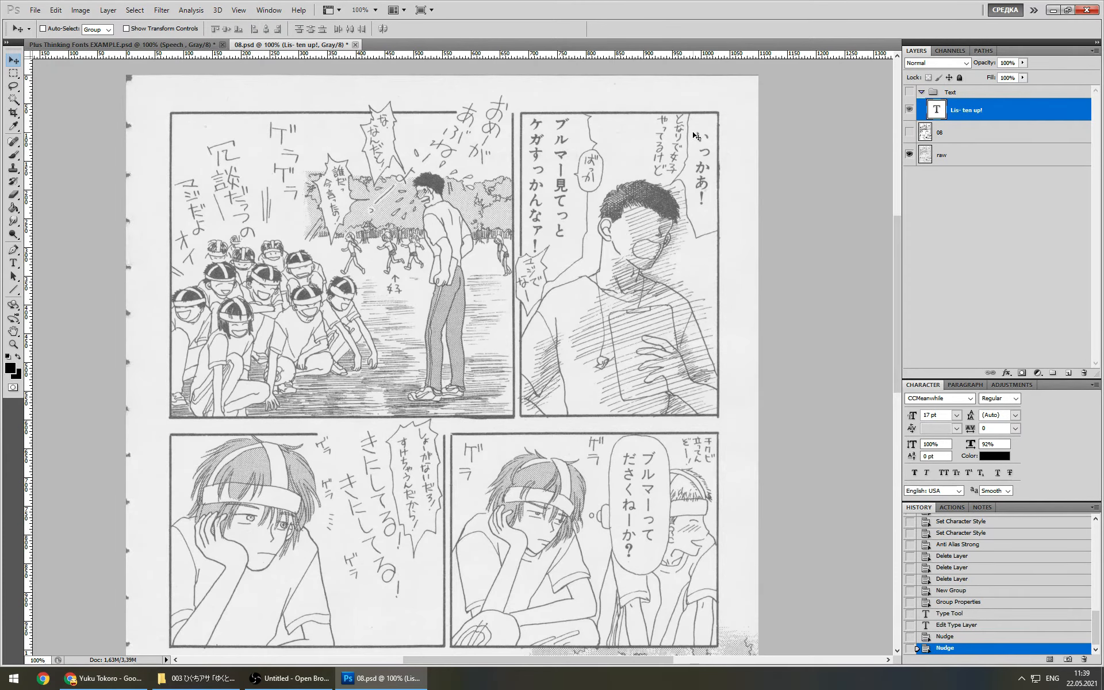
left_click(909, 132)
left_click(908, 92)
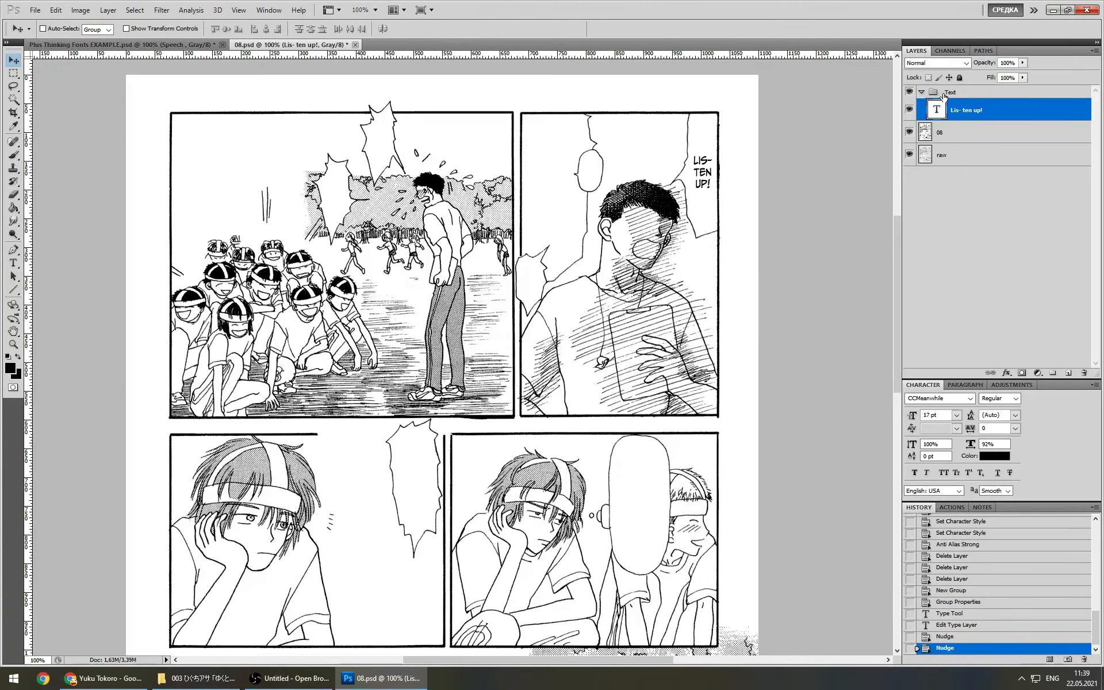
Select the Text group and check the raw page once more, making the group and layer 08 visible again
left_click(951, 95)
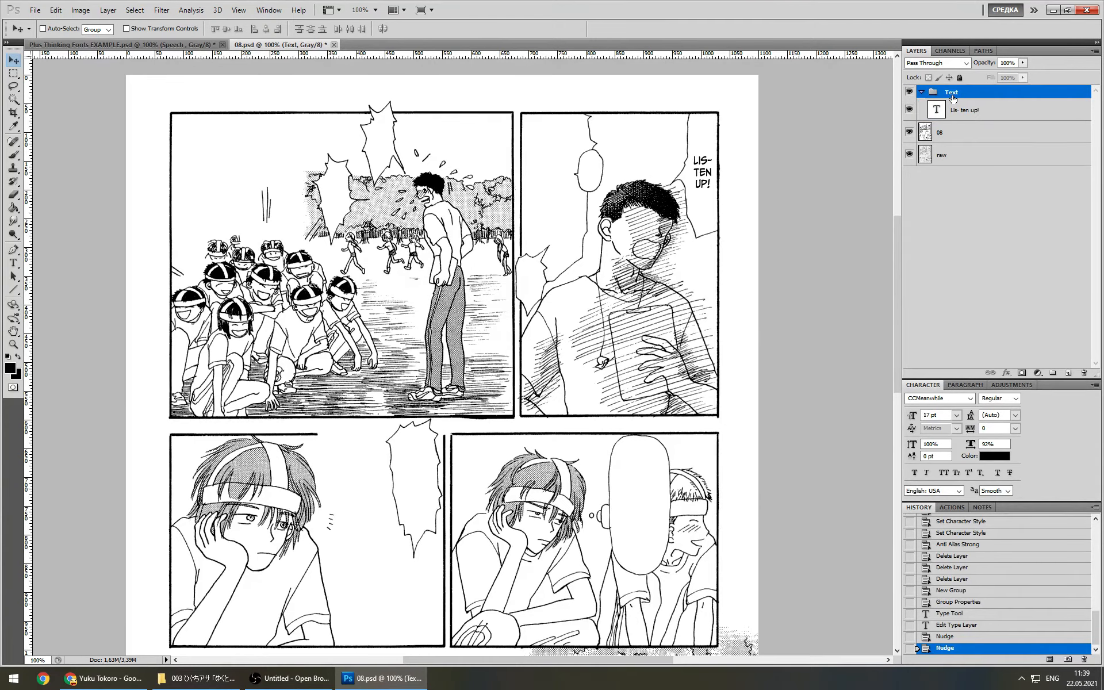
left_click(909, 132)
left_click(909, 92)
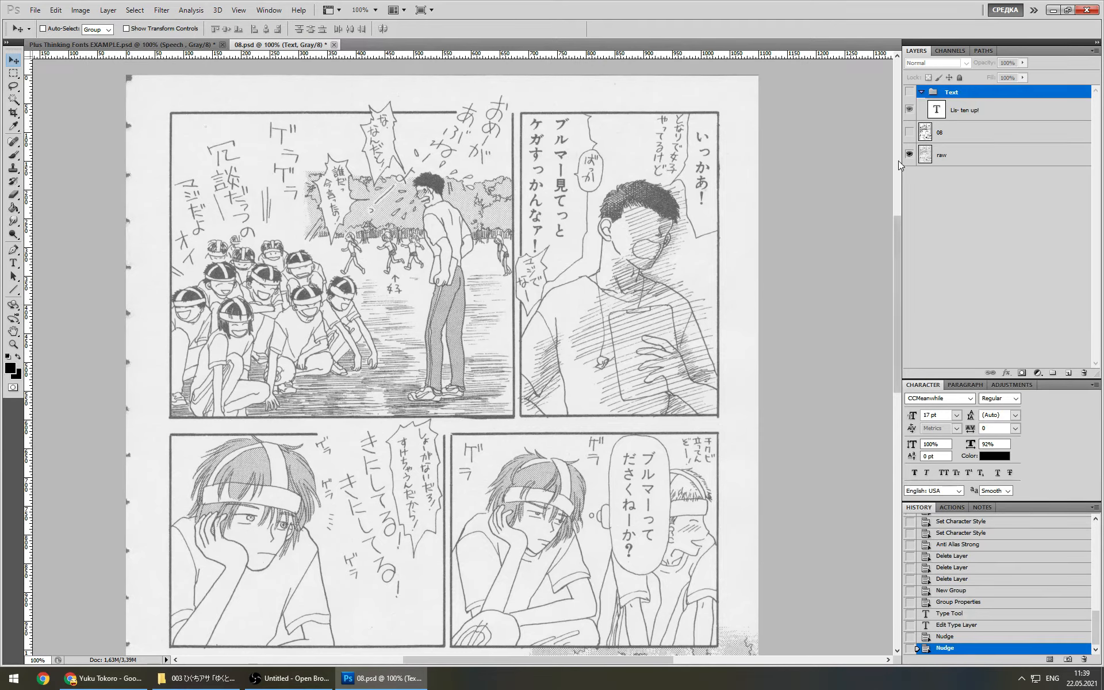
left_click_drag(909, 132, 909, 92)
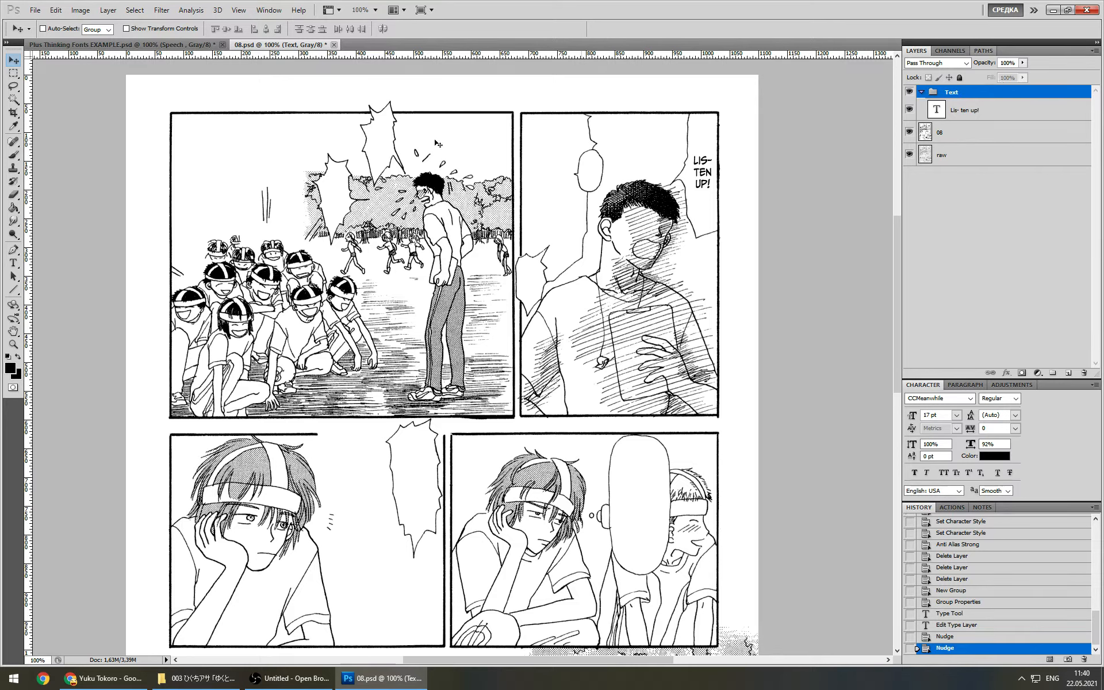
Examine the saved presets for the Horizontal Type Tool and the options for managing them
left_click(14, 263)
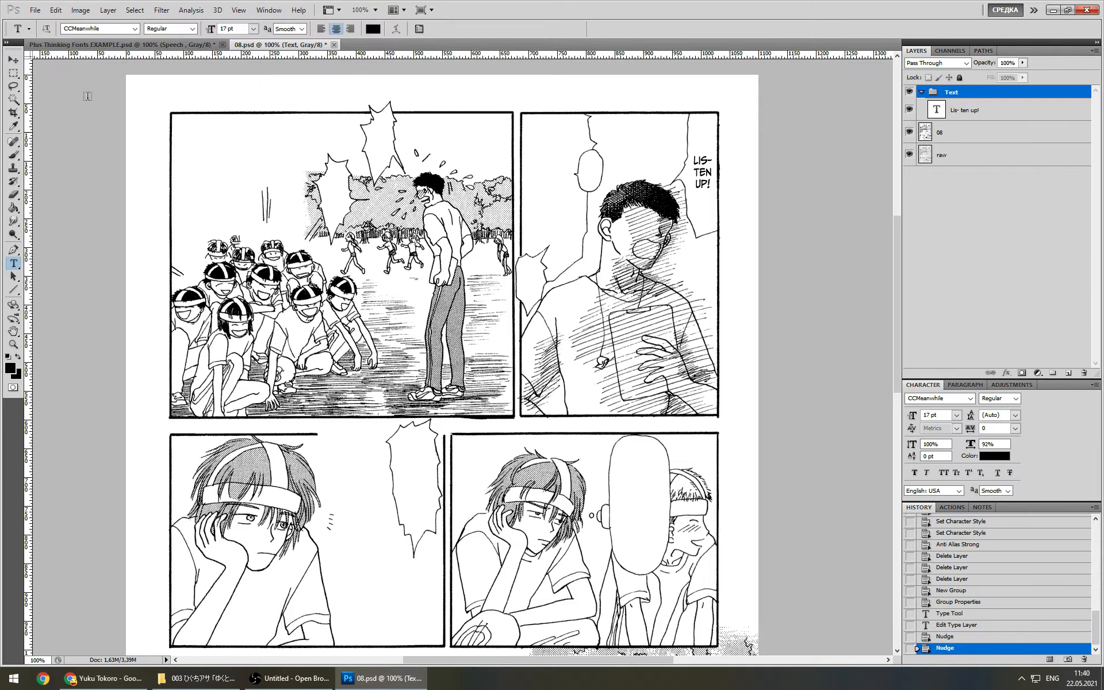
left_click(29, 29)
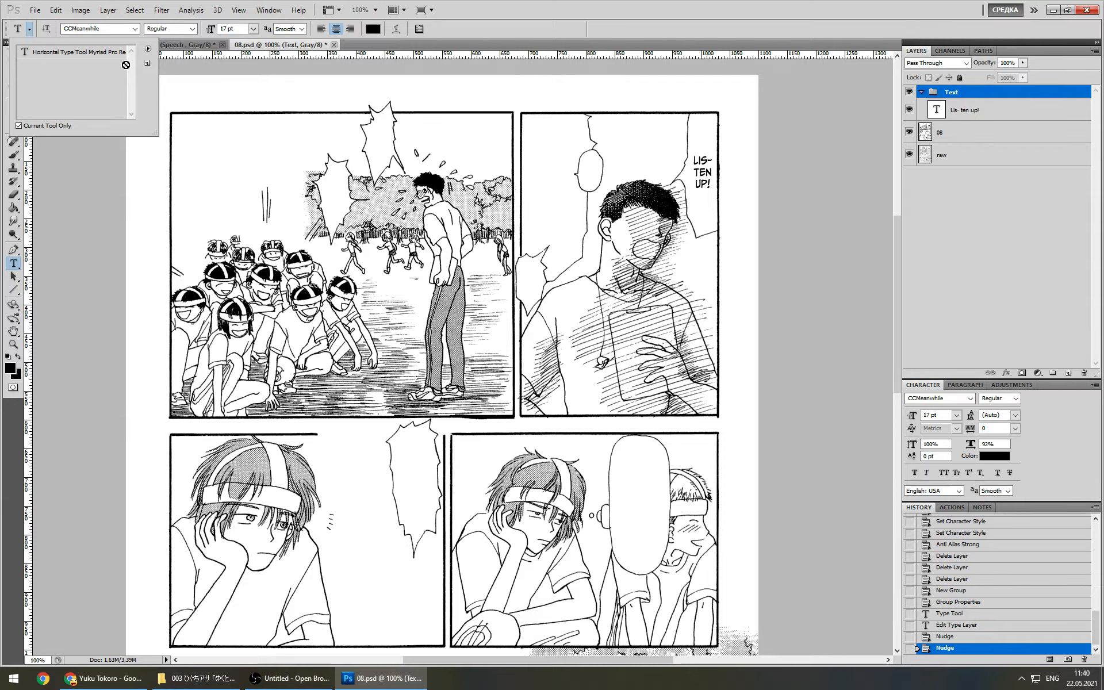
left_click(148, 48)
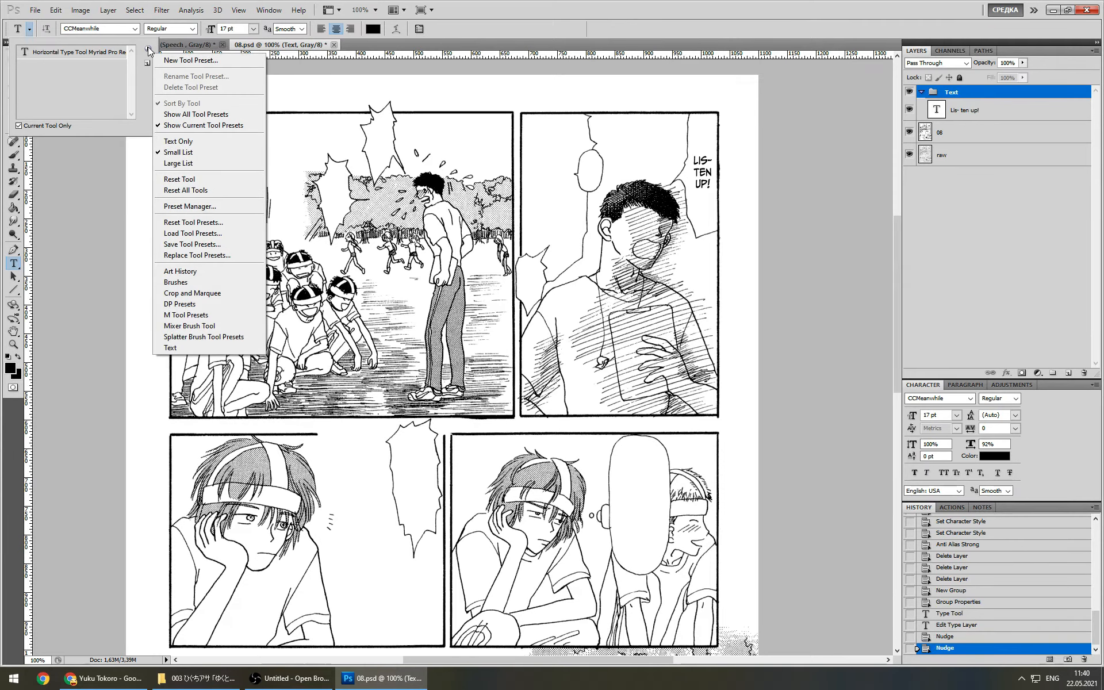
left_click(91, 84)
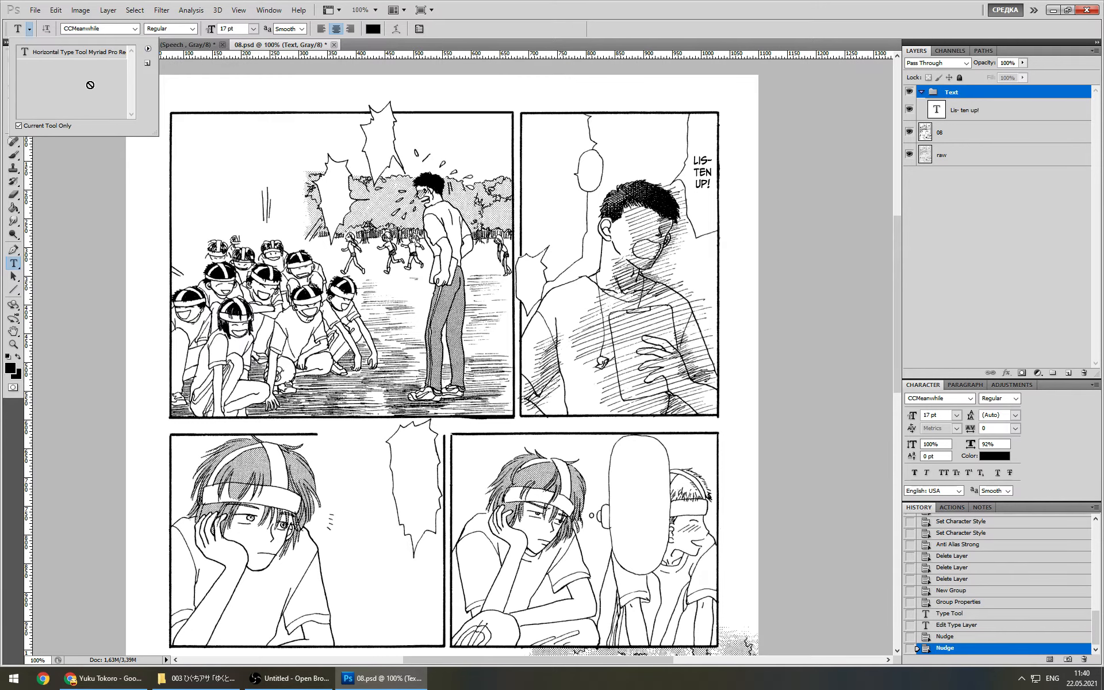
left_click(642, 6)
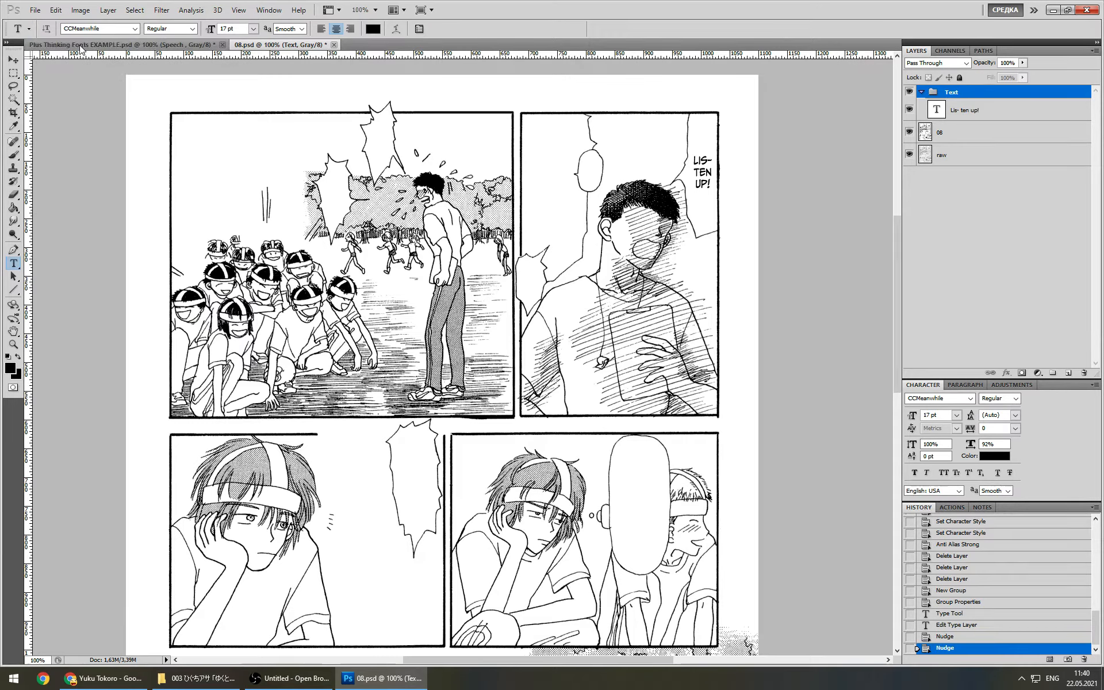
left_click(29, 28)
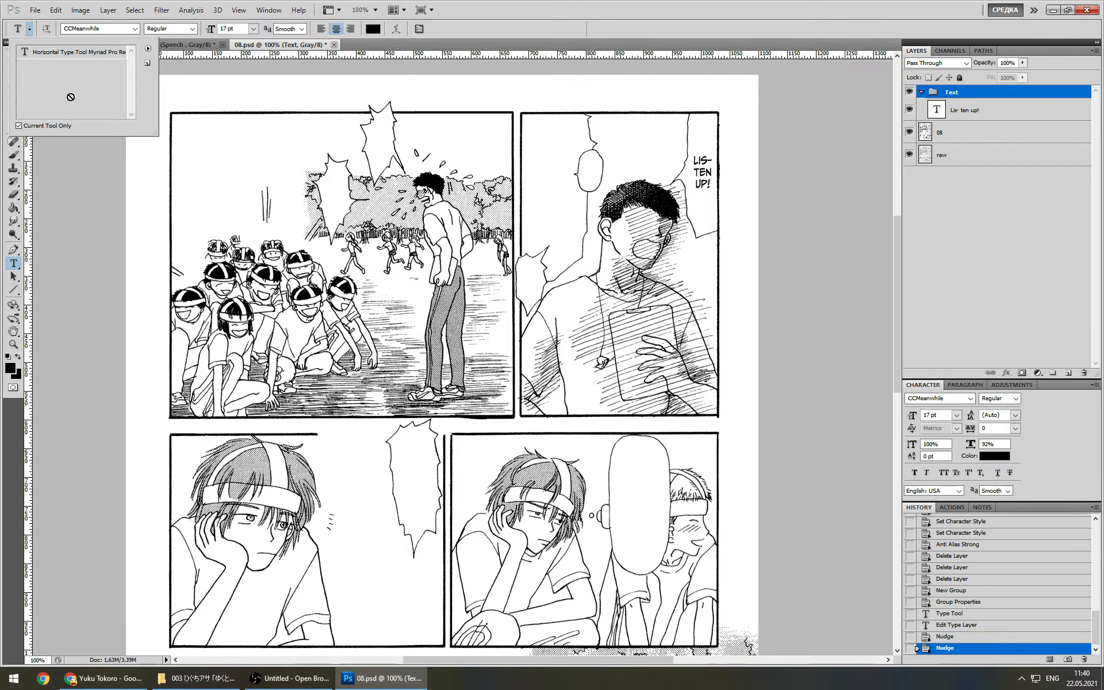
left_click(807, 4)
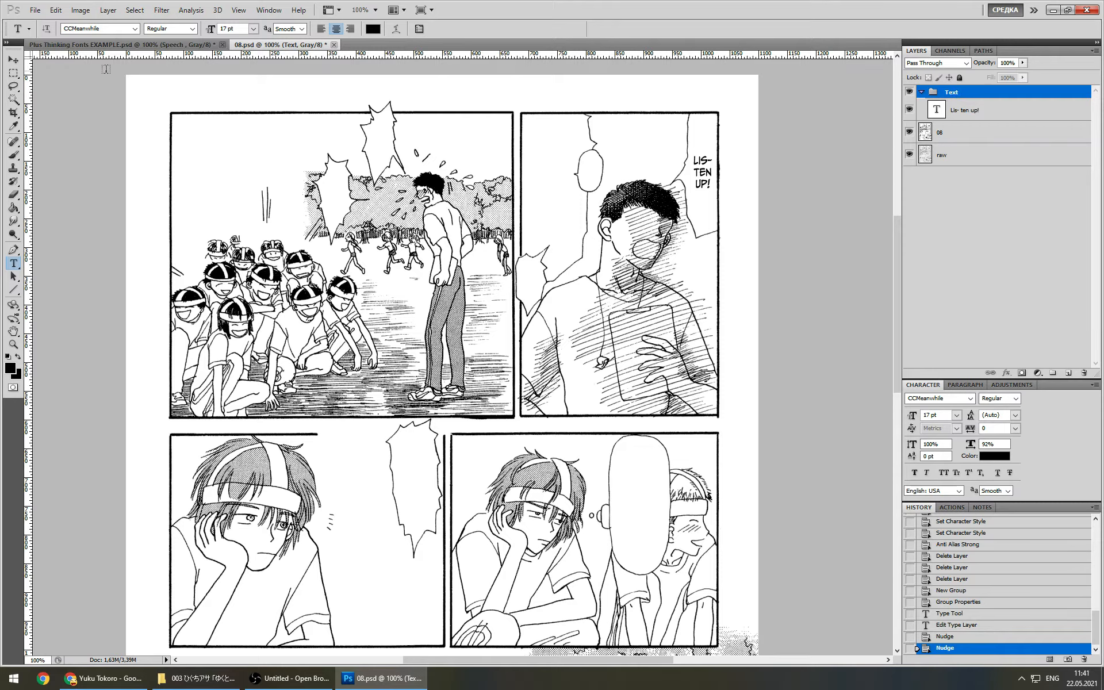
Load the font settings of the "Text outside the bubbles" layer from the Plus Thinking Fonts EXAMPLE document, and return to 08.psd
left_click(92, 45)
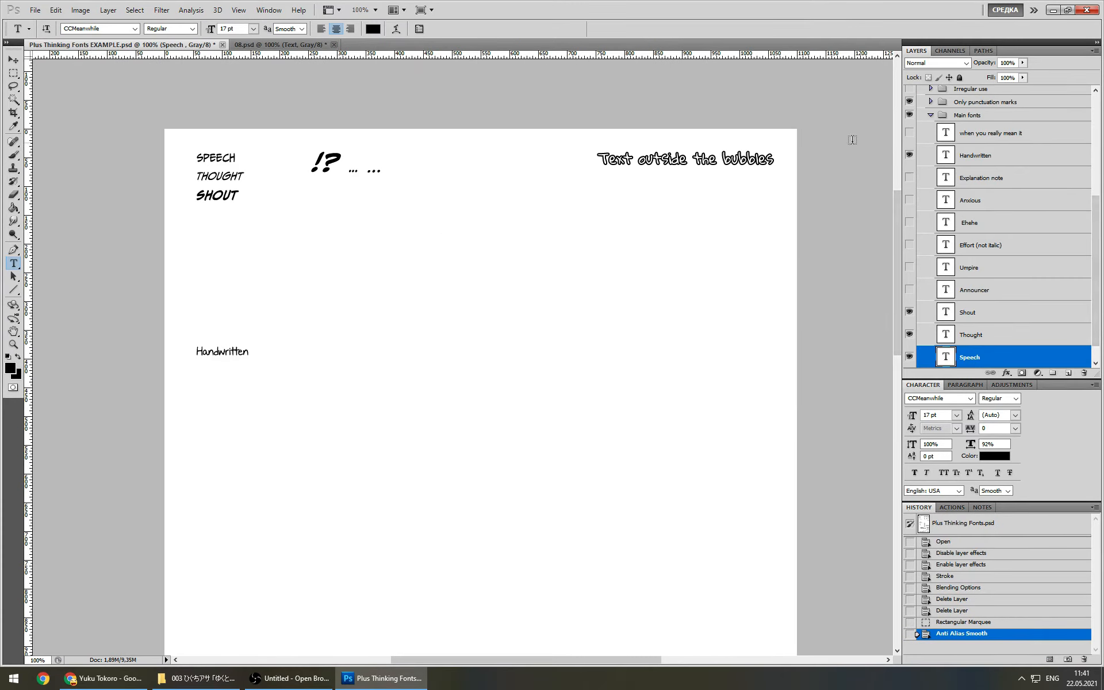
scroll(989, 170, "up", 4)
scroll(989, 170, "up", 1)
left_click(989, 155)
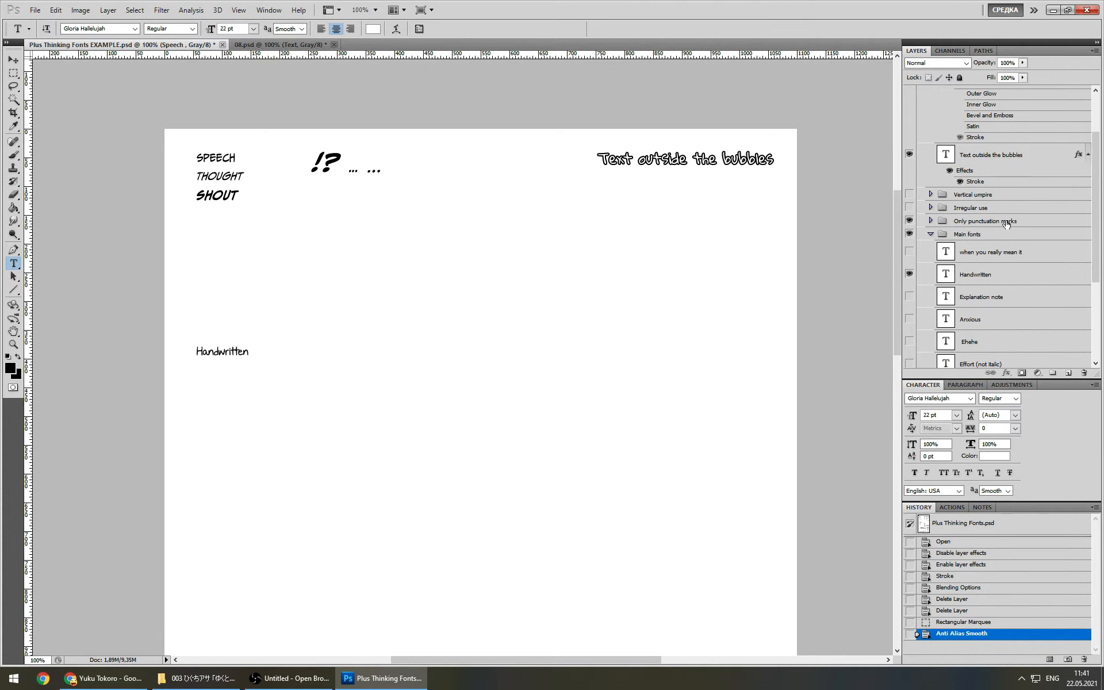
left_click_drag(899, 291, 900, 277)
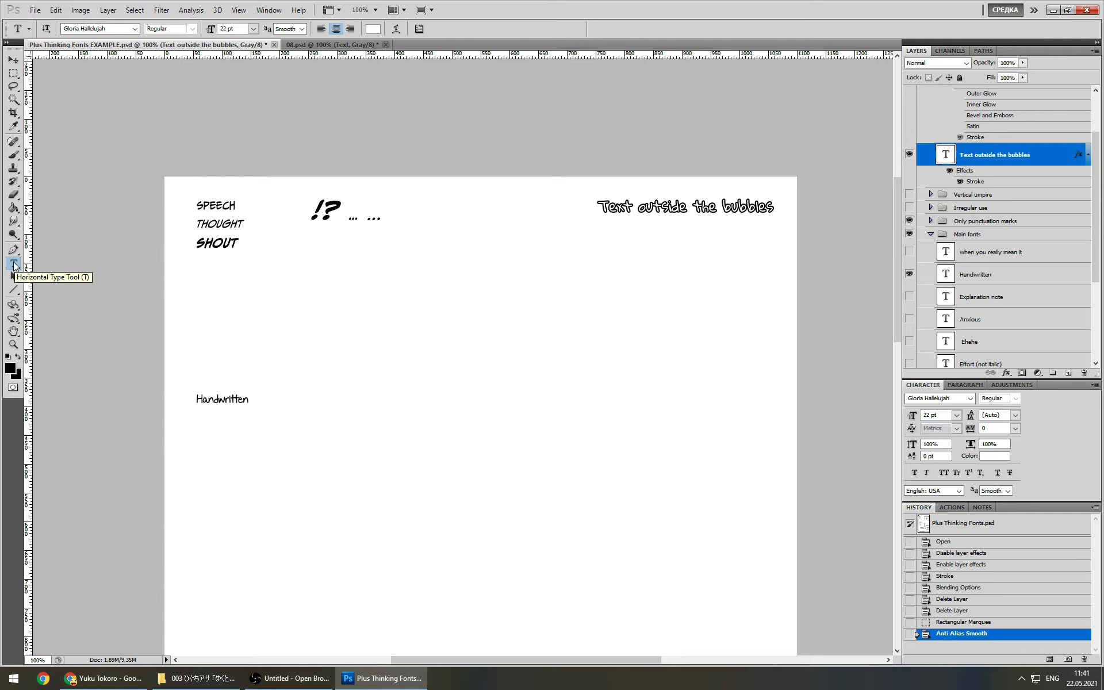
left_click(320, 46)
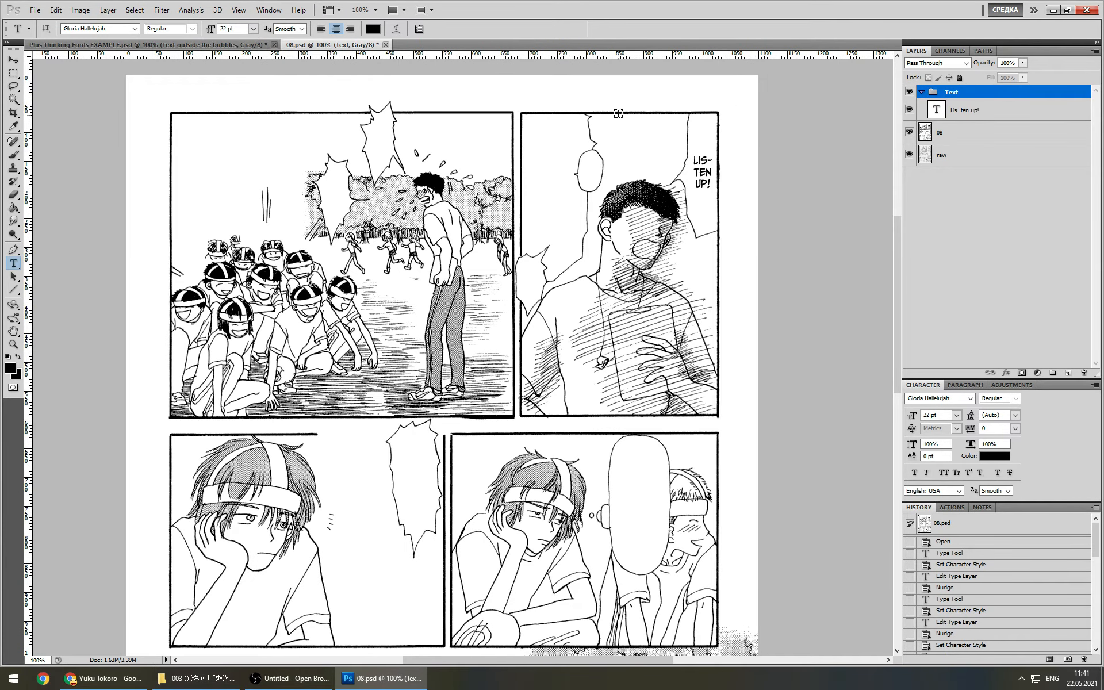
Place "The girls are practicing nearby." in a text box above the coach's head in the upper-right panel, and set its size to 18 pt
left_click_drag(618, 114, 685, 162)
left_click_drag(683, 162, 684, 164)
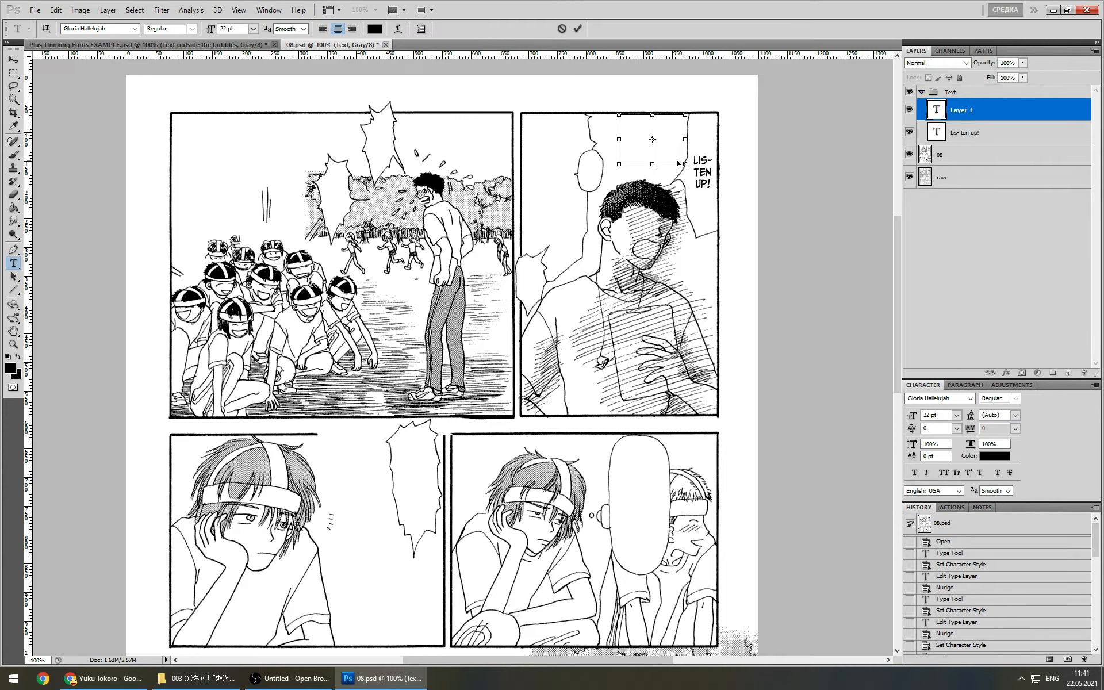
key("ctrl+v")
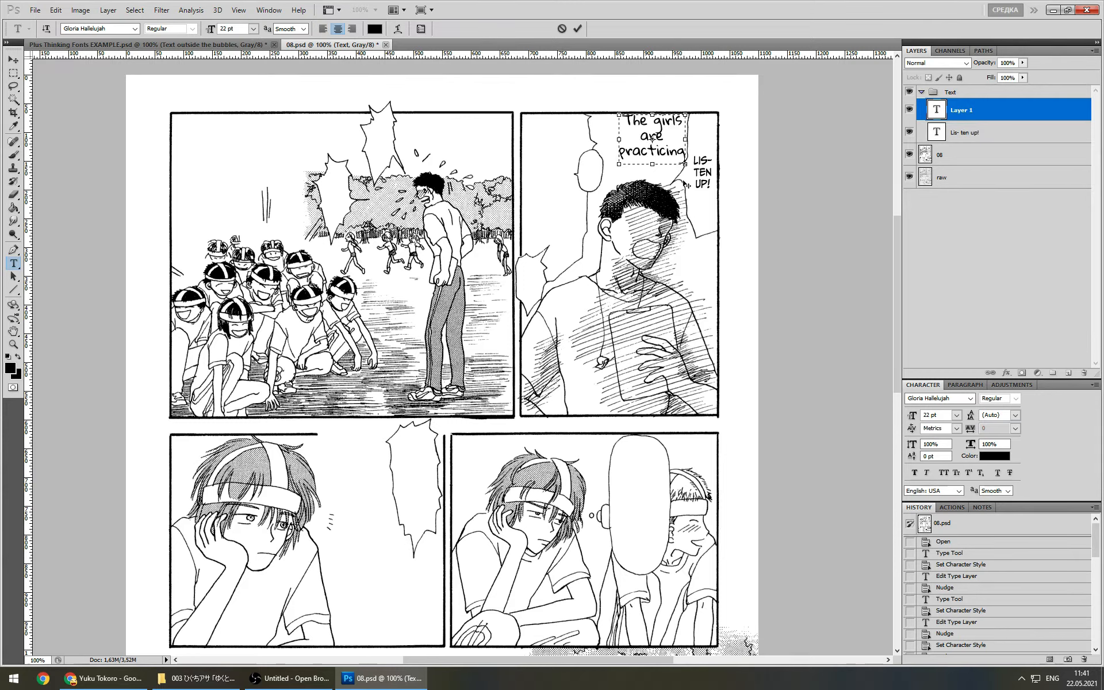
left_click_drag(685, 164, 701, 184)
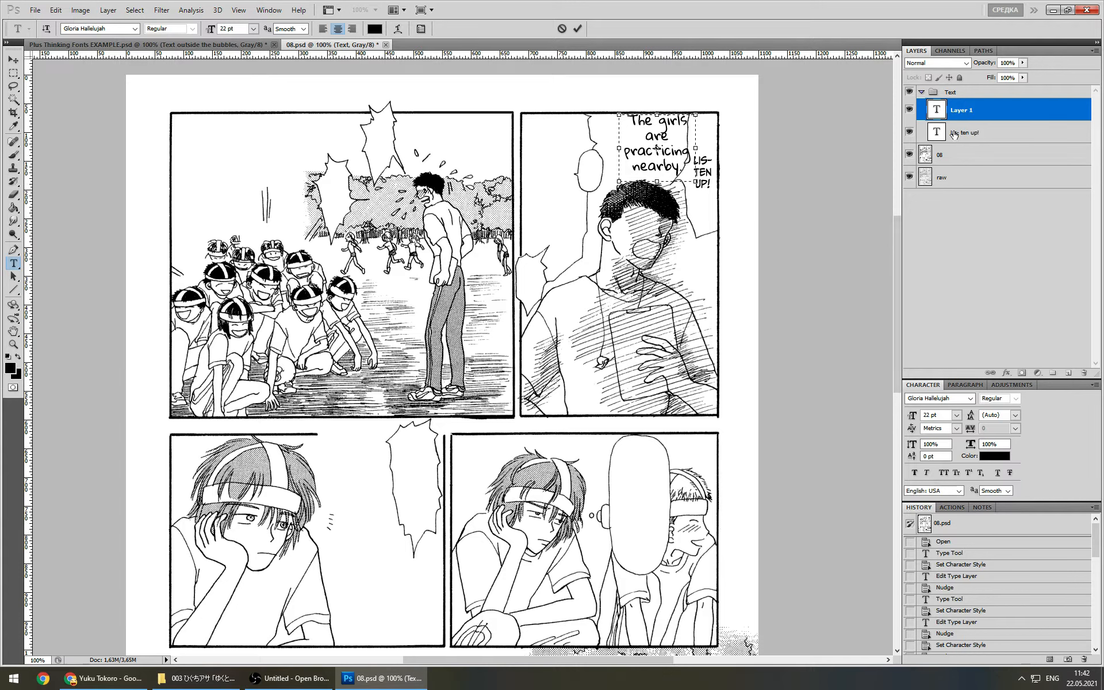
key("ctrl+Return")
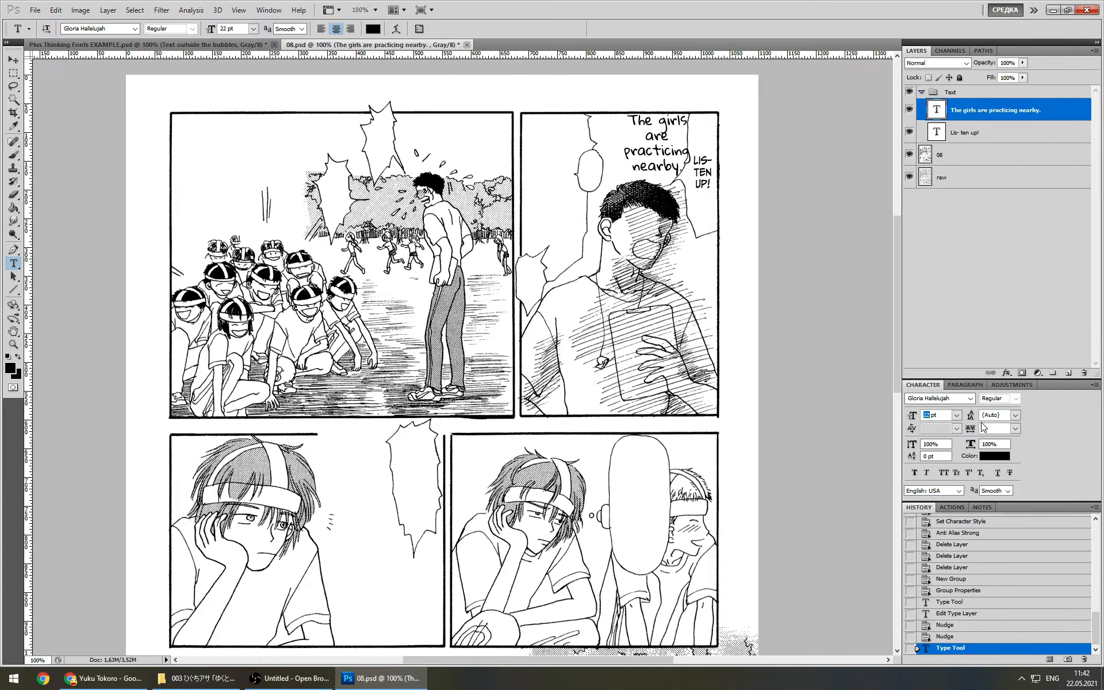
type("18")
key("Return")
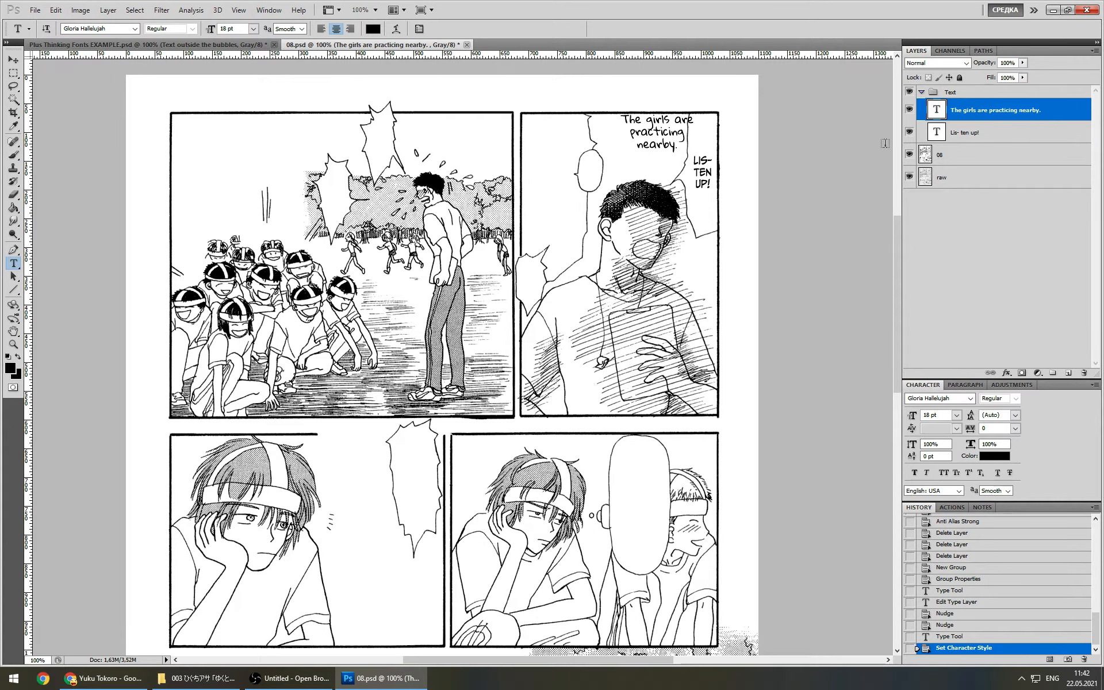
Widen the caption's box against the raw page so it wraps as "The girls are / practicing / nearby.", and set its size to 17 pt
left_click(909, 154)
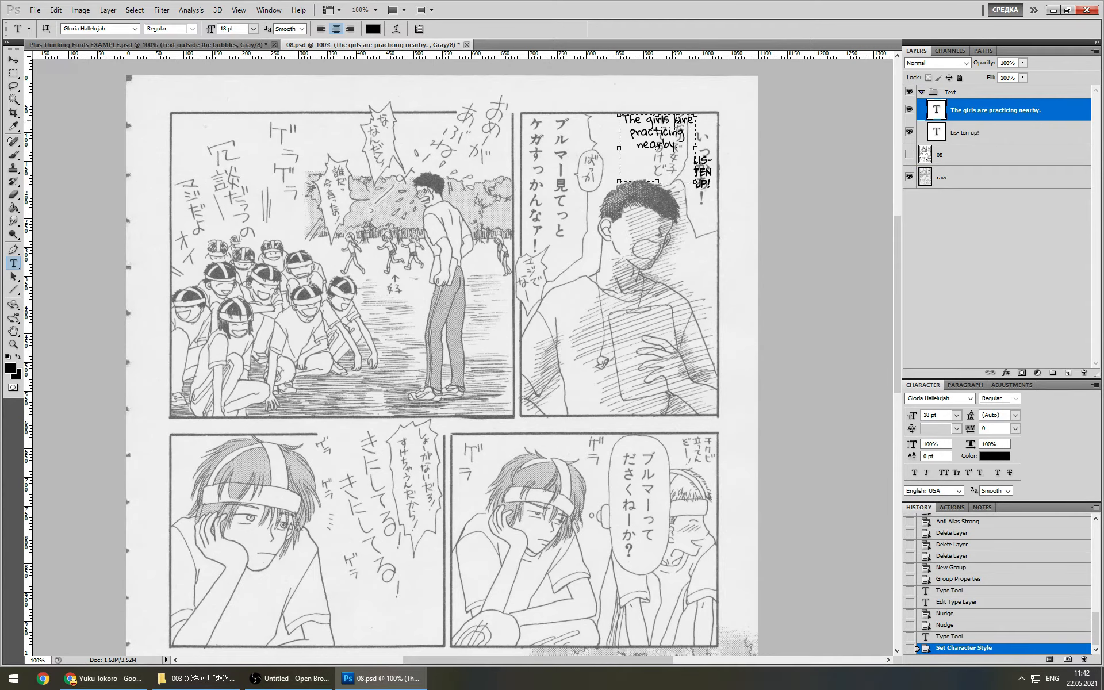
left_click(695, 144)
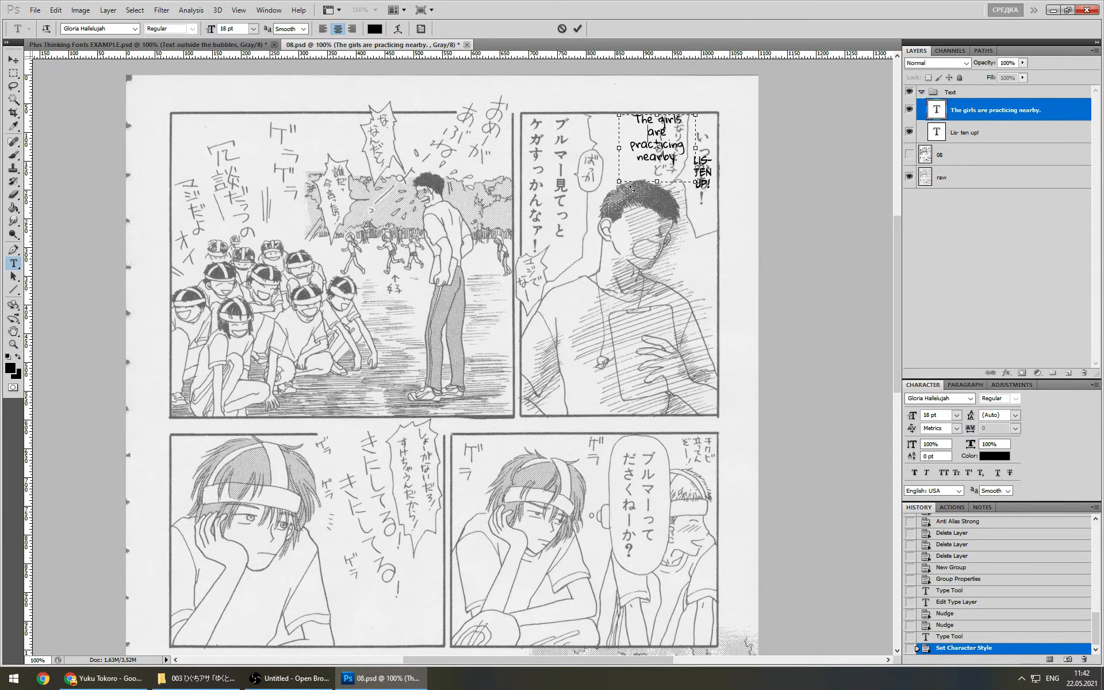
left_click_drag(619, 181, 609, 177)
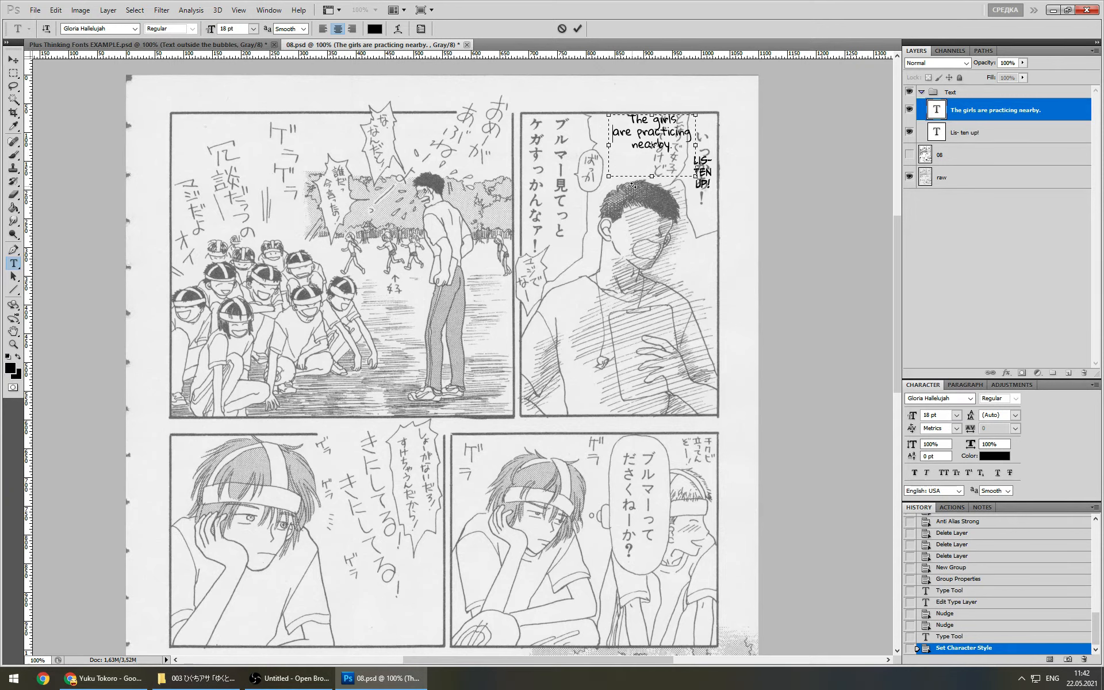
key("BackSpace")
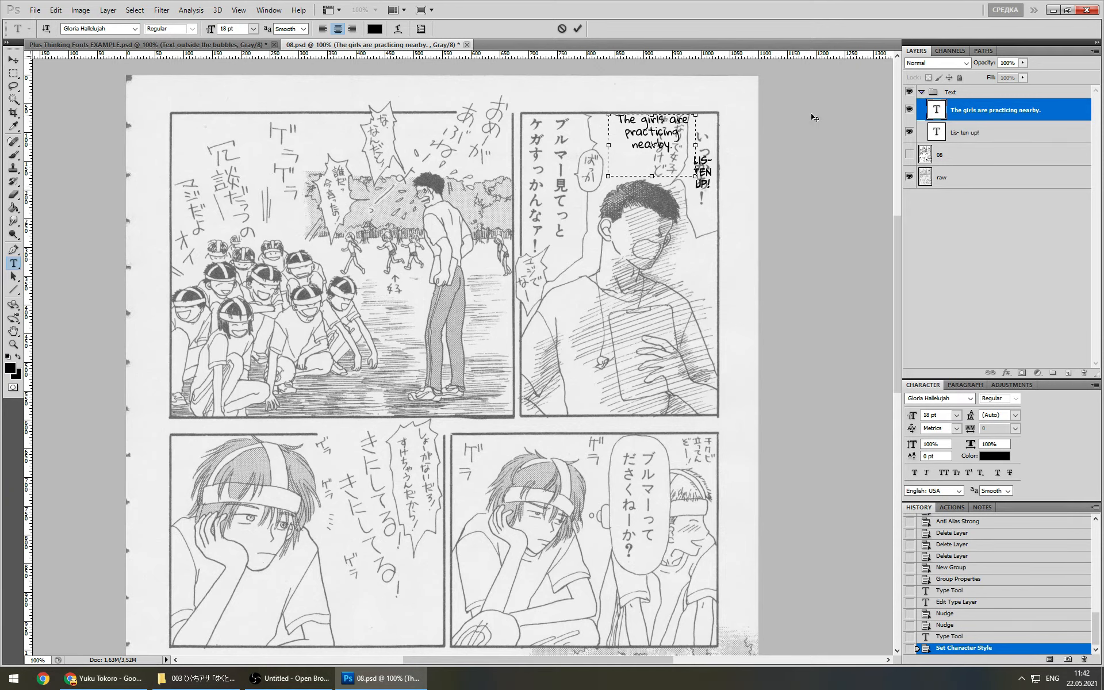
left_click(969, 135)
left_click(974, 112)
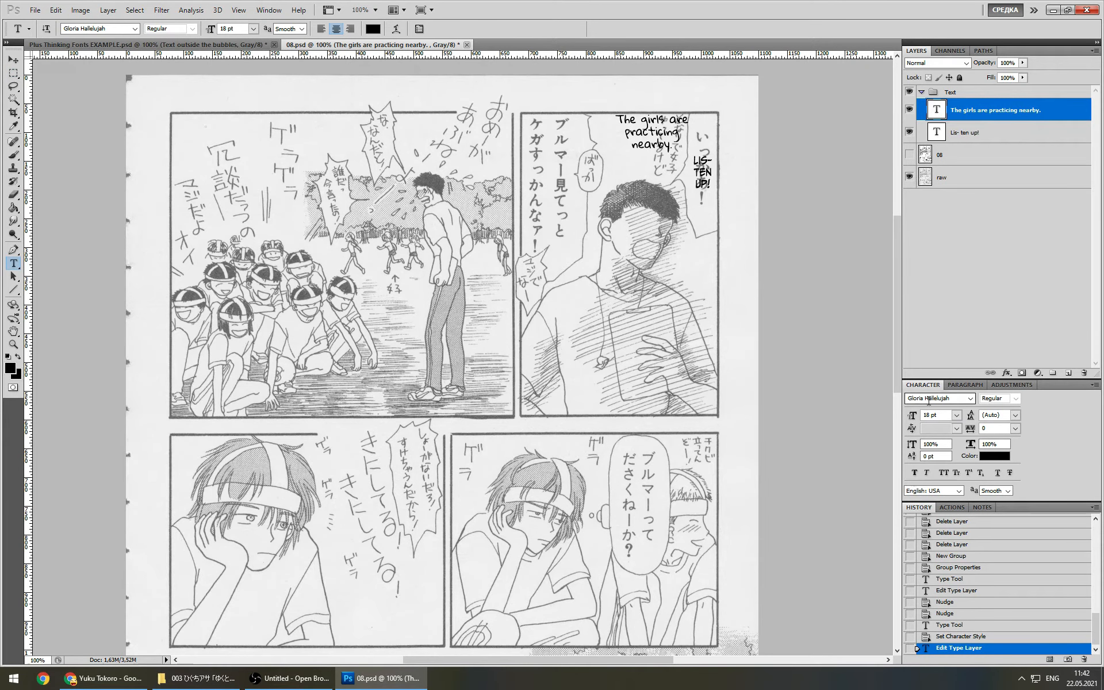
left_click(908, 156)
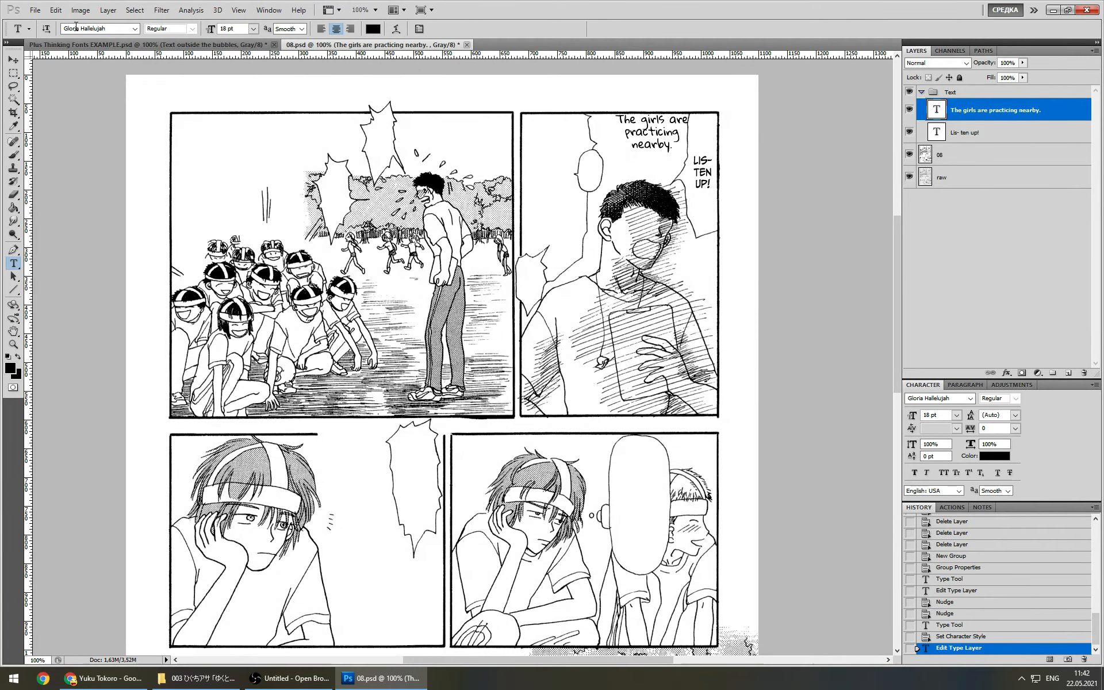
left_click_drag(930, 418, 922, 414)
key("Return")
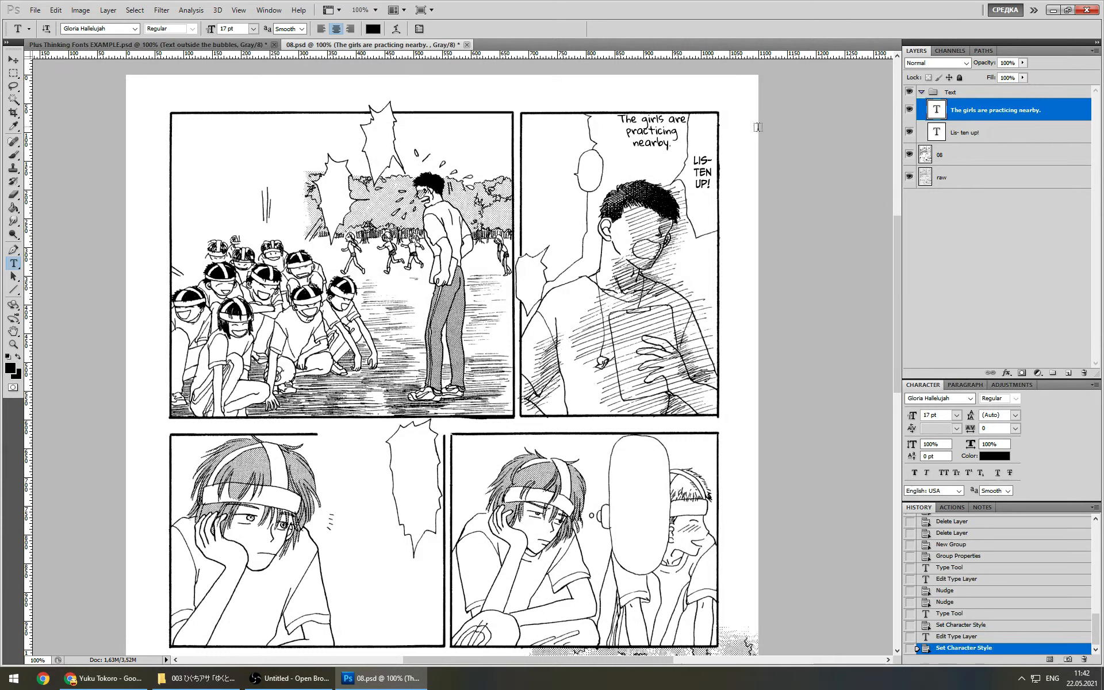
Shift the "The girls are practicing nearby." caption down above the coach's head, rotate it about 2.12°, and nudge it slightly right
left_click(13, 62)
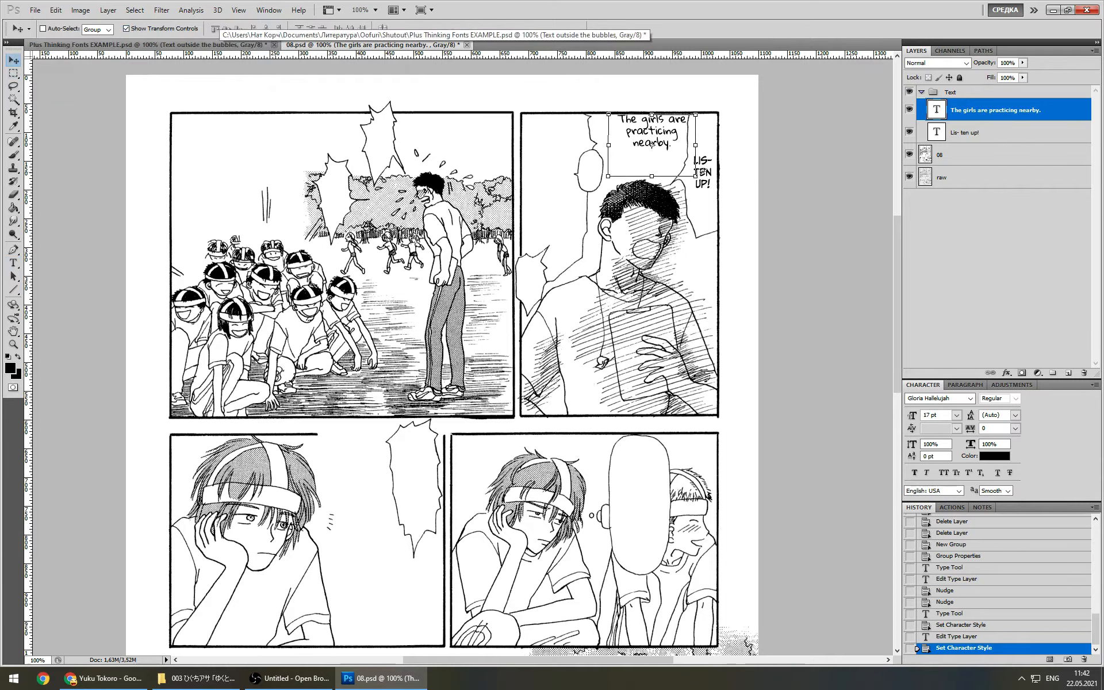
left_click_drag(706, 182, 702, 188)
left_click_drag(653, 135, 652, 150)
left_click_drag(716, 217, 720, 213)
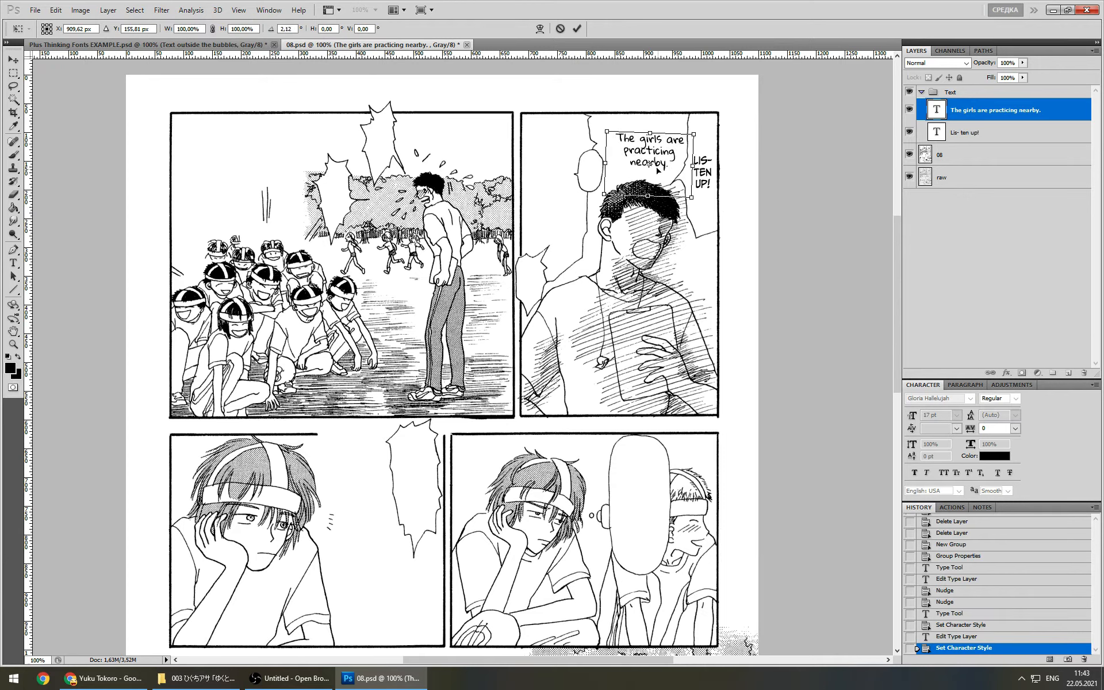
key("Right")
key("Right")
key("Right")
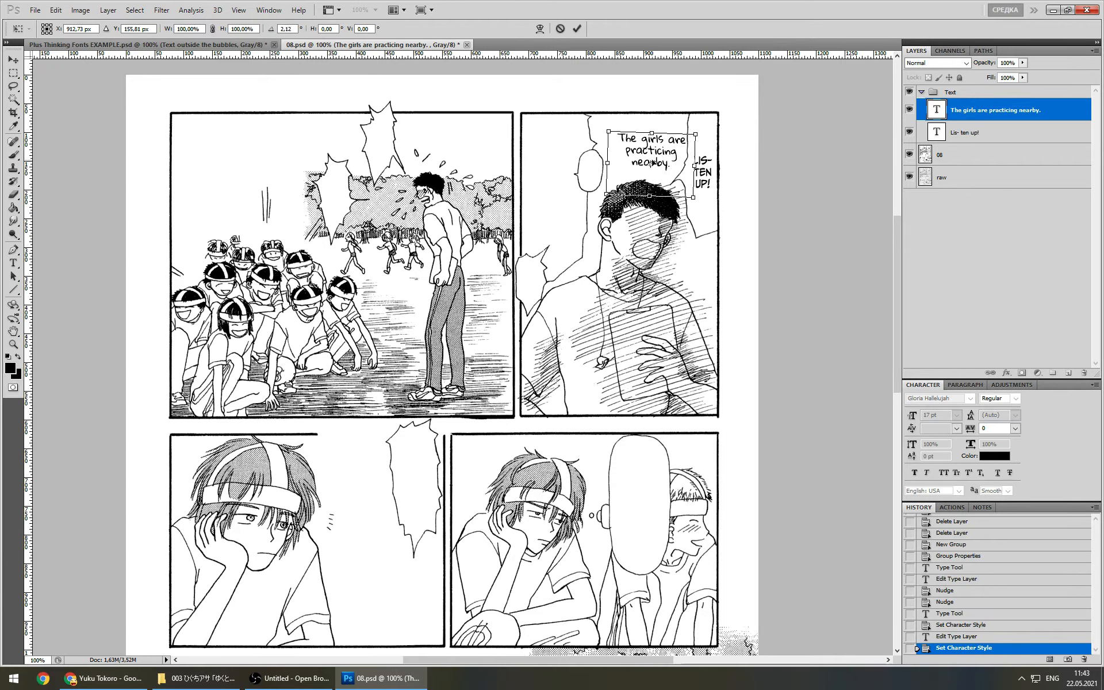
key("Return")
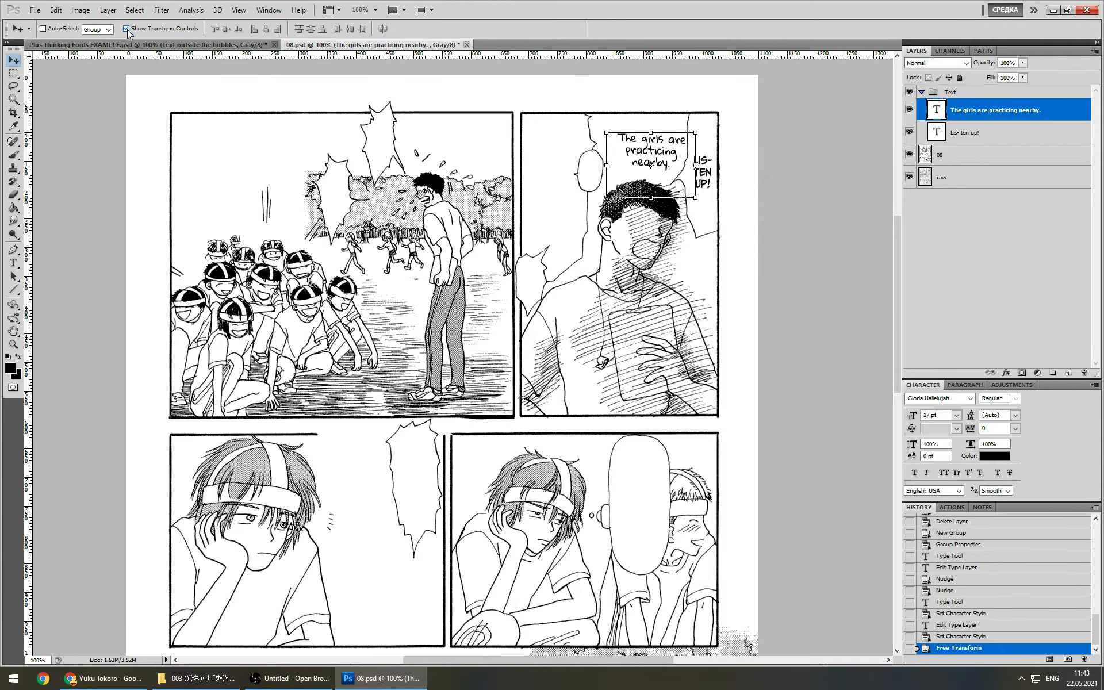
Rotate the caption slightly further clockwise using its transform controls, and hide the controls
left_click(127, 28)
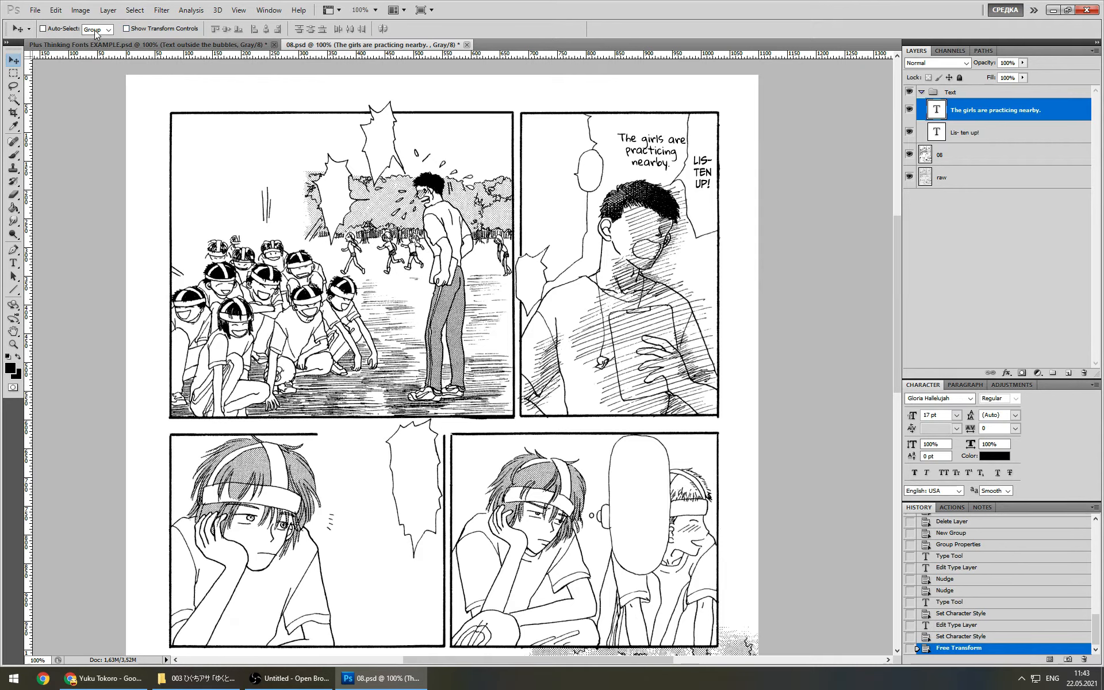
left_click(126, 29)
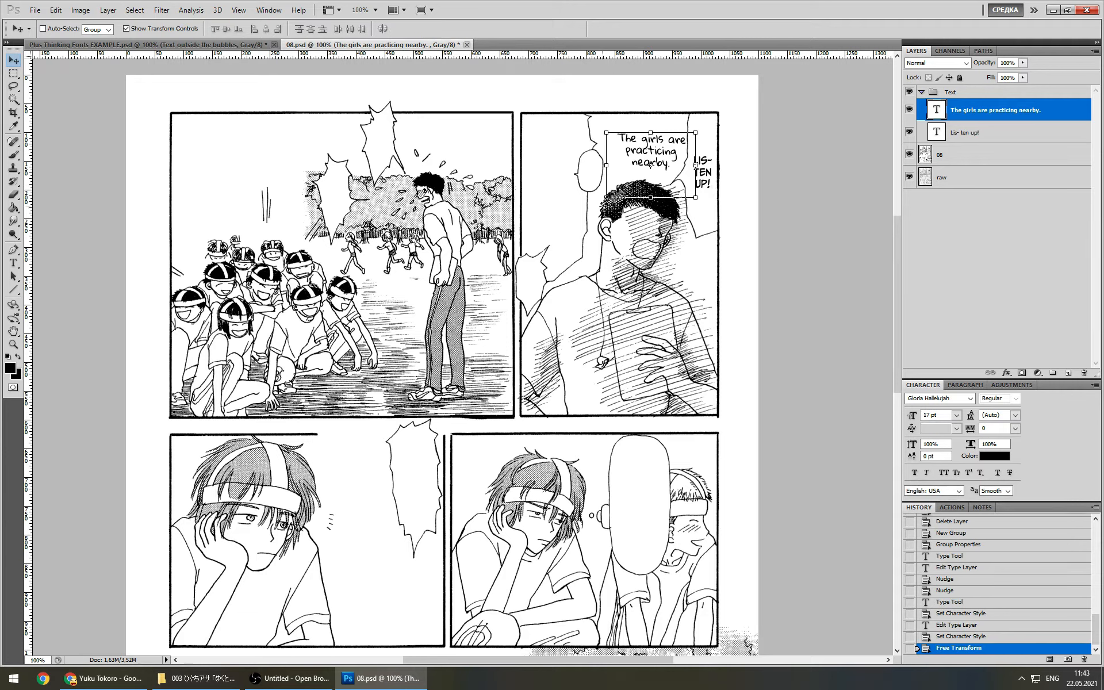
mouse_move(698, 207)
left_mouse_down()
mouse_move(695, 223)
mouse_move(708, 211)
mouse_move(711, 225)
left_mouse_up()
key("Return")
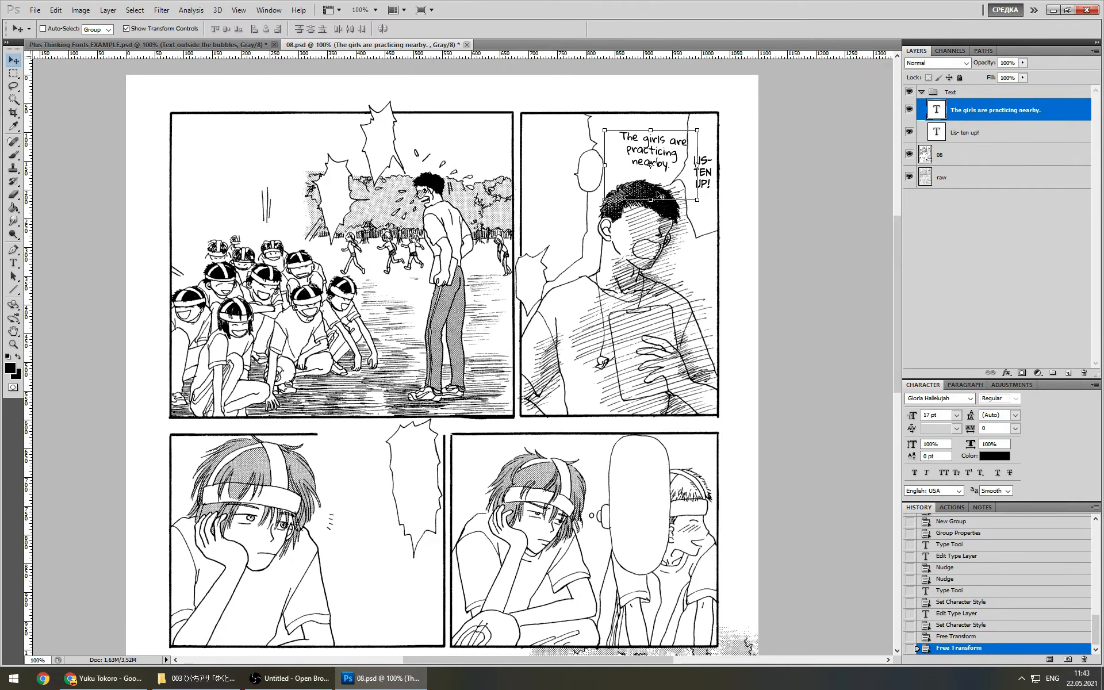
left_click(127, 30)
Reposition the caption slightly up and left against the raw page, with the 08 layer hidden only during the move
left_click(909, 155)
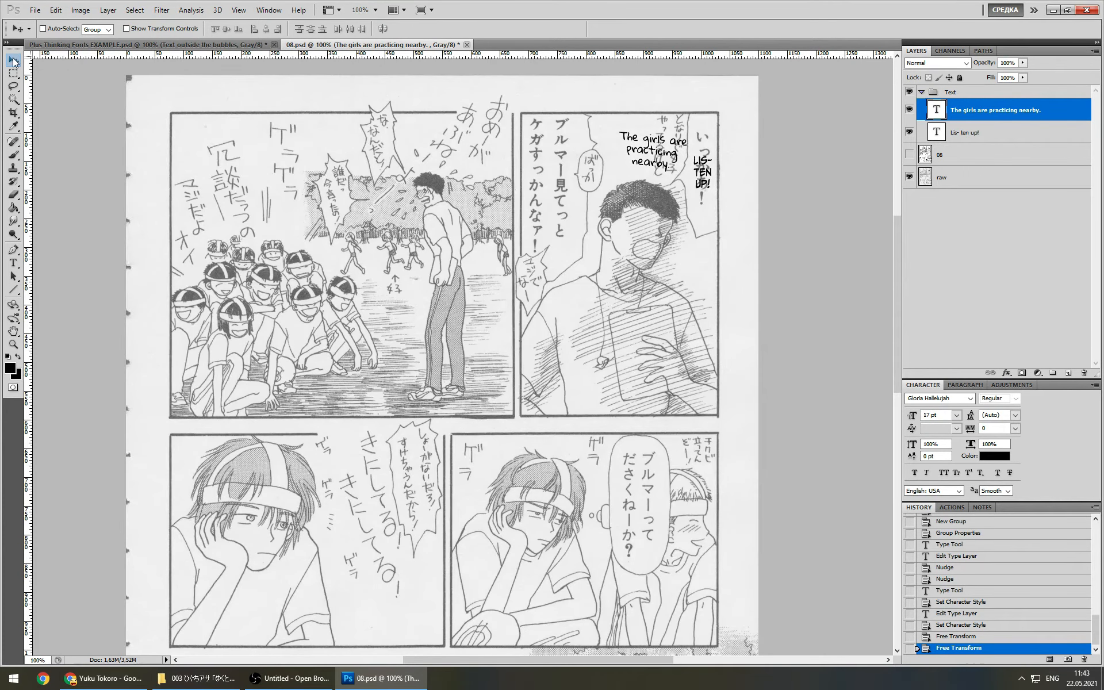
left_click_drag(658, 162, 641, 152)
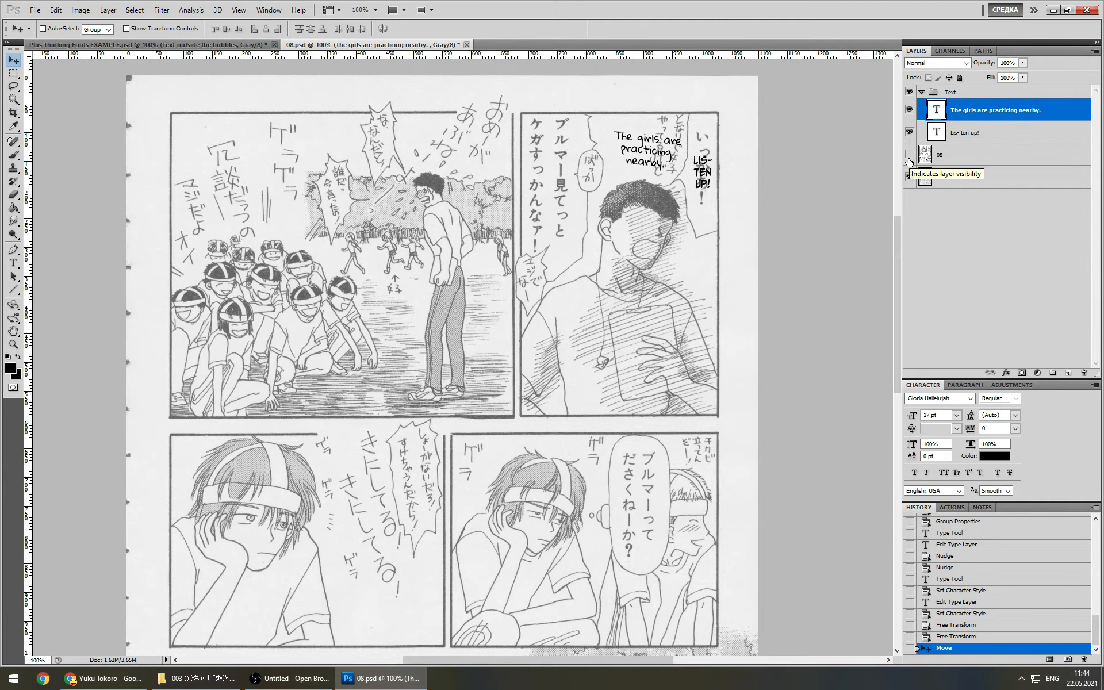
left_click(909, 161)
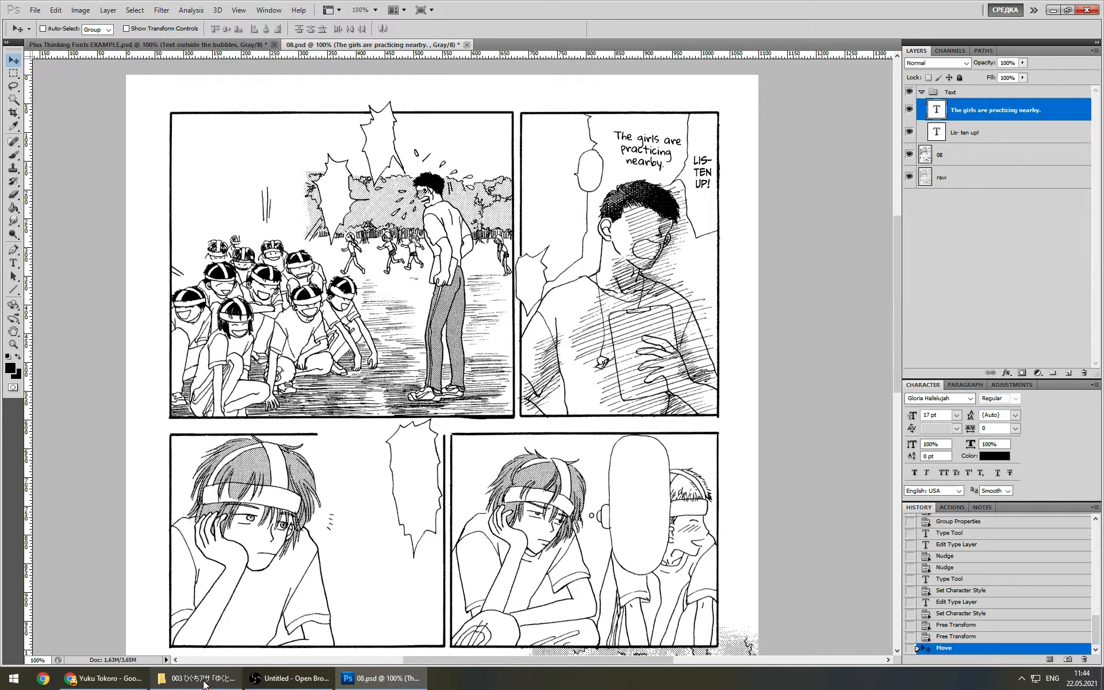
Copy "only" from the page 08 script in the browser, return to 08.psd, and compare the small bubble with the raw page
left_click(144, 685)
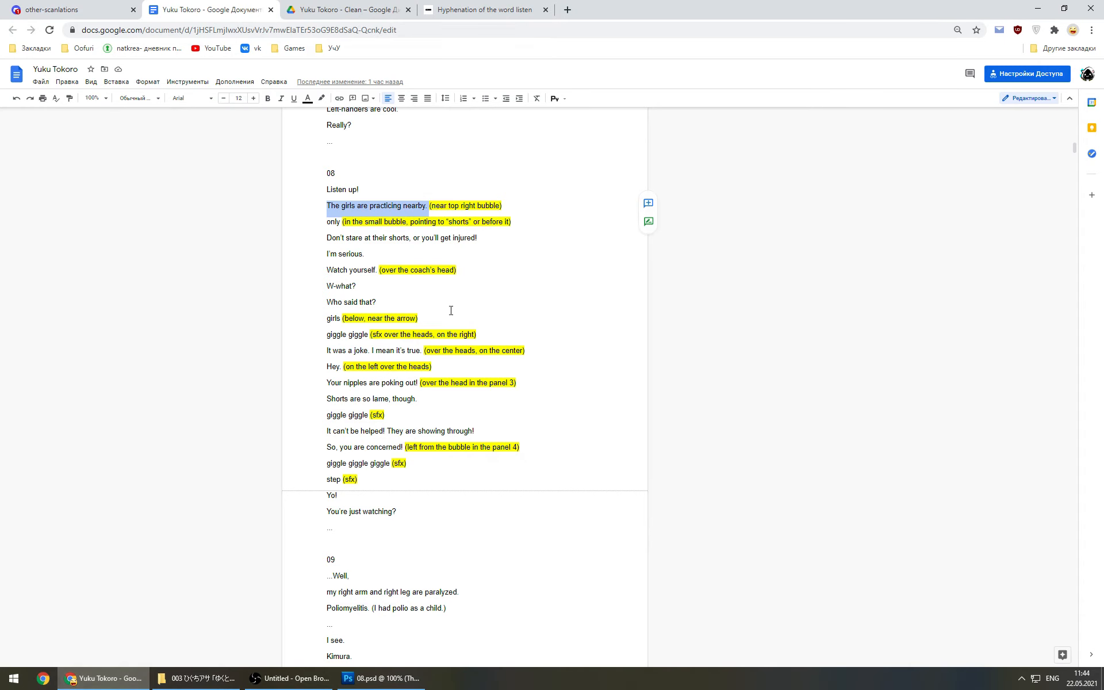
double_click(335, 222)
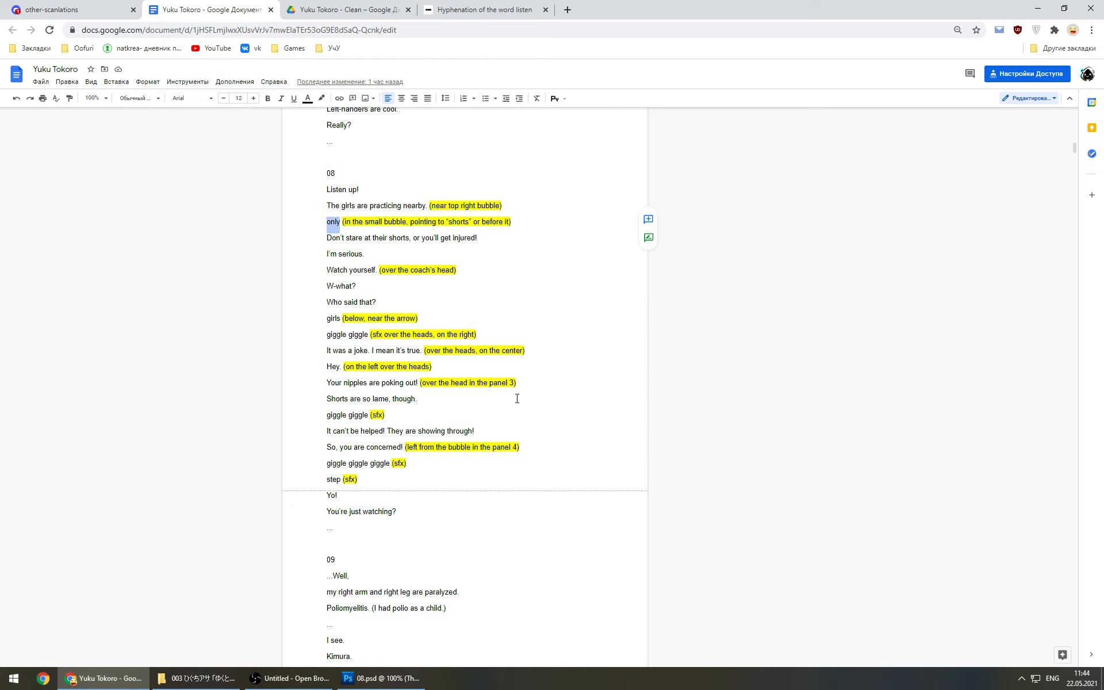
left_click(380, 678)
left_click(909, 155)
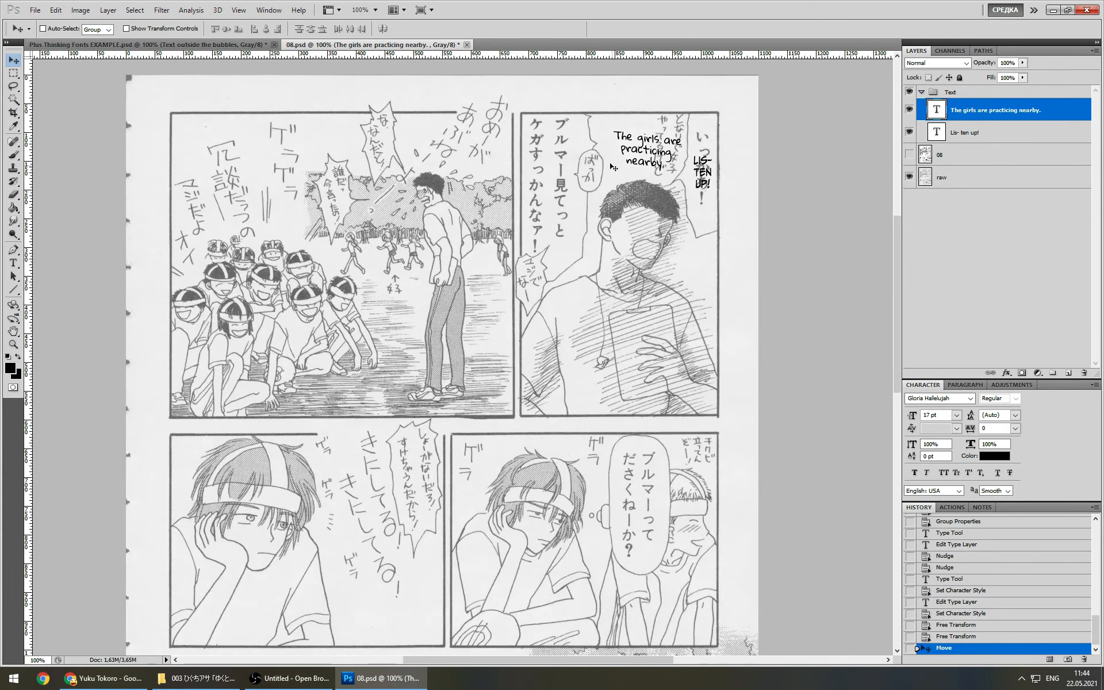
left_click(909, 155)
left_click(909, 156)
Select the Text group in 08.psd, load the font settings of the "Handwritten" layer from the Plus Thinking Fonts EXAMPLE document, and return to 08.psd
left_click(938, 97)
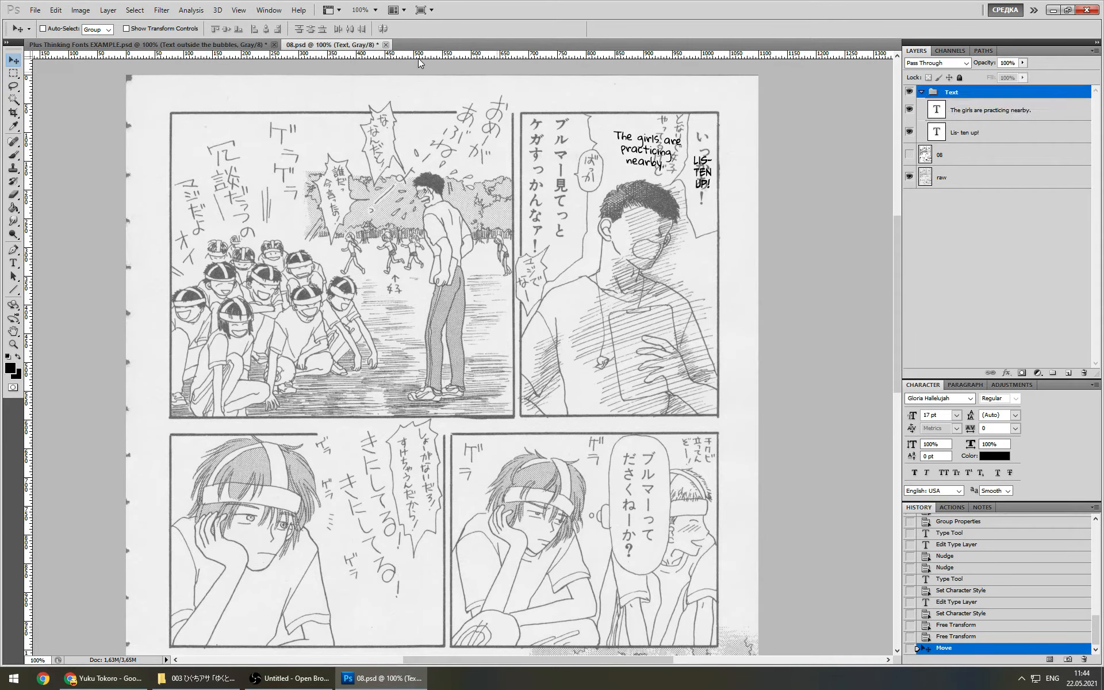
left_click(80, 43)
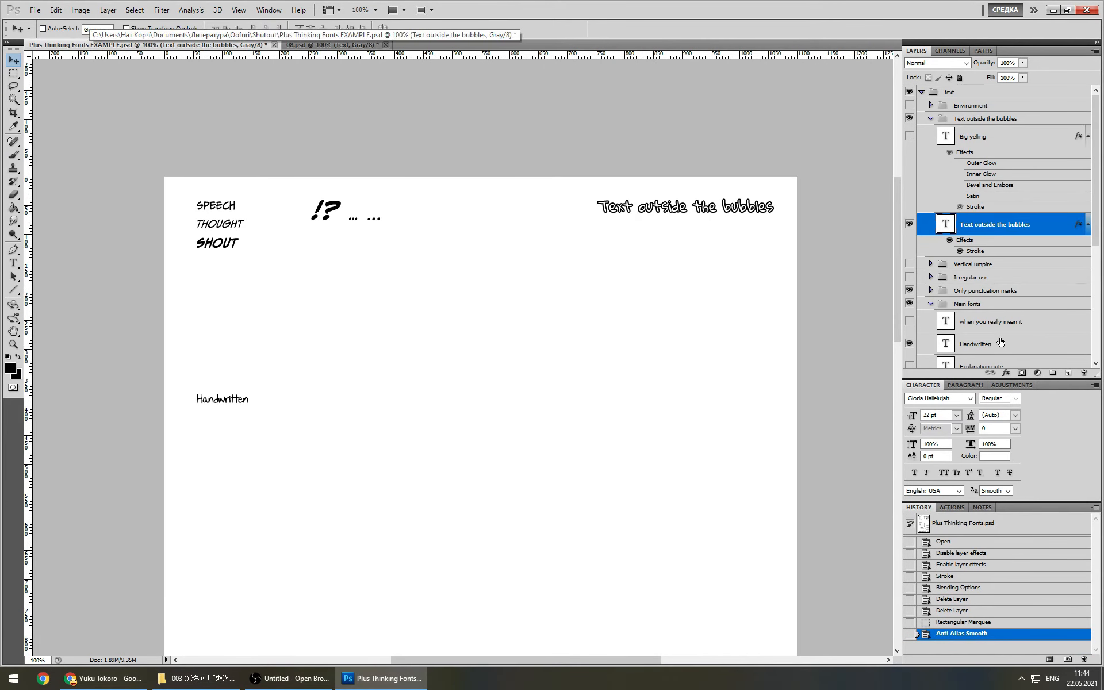
scroll(1006, 272, "down", 3)
scroll(1006, 272, "down", 2)
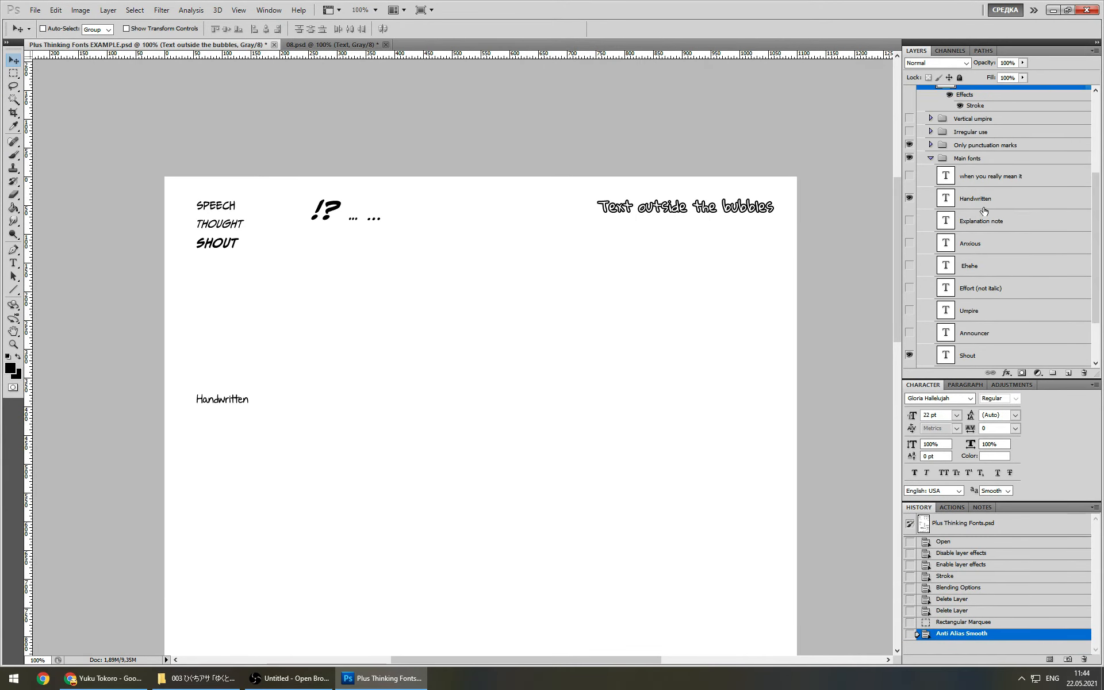
left_click(988, 203)
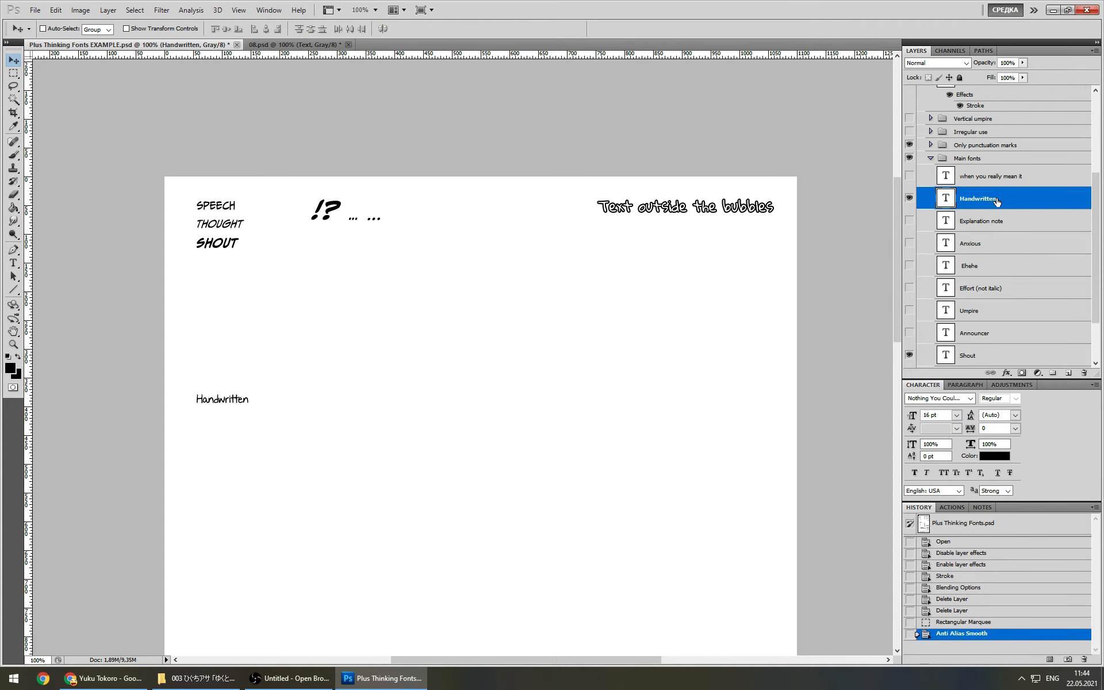
left_click(263, 44)
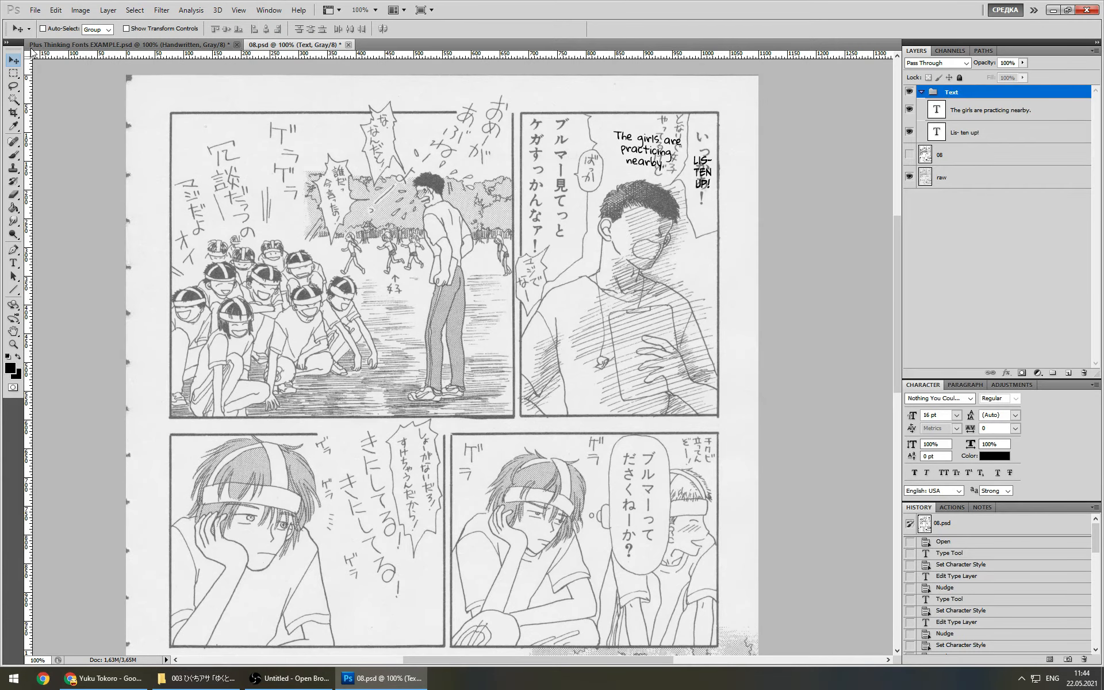
left_click(71, 44)
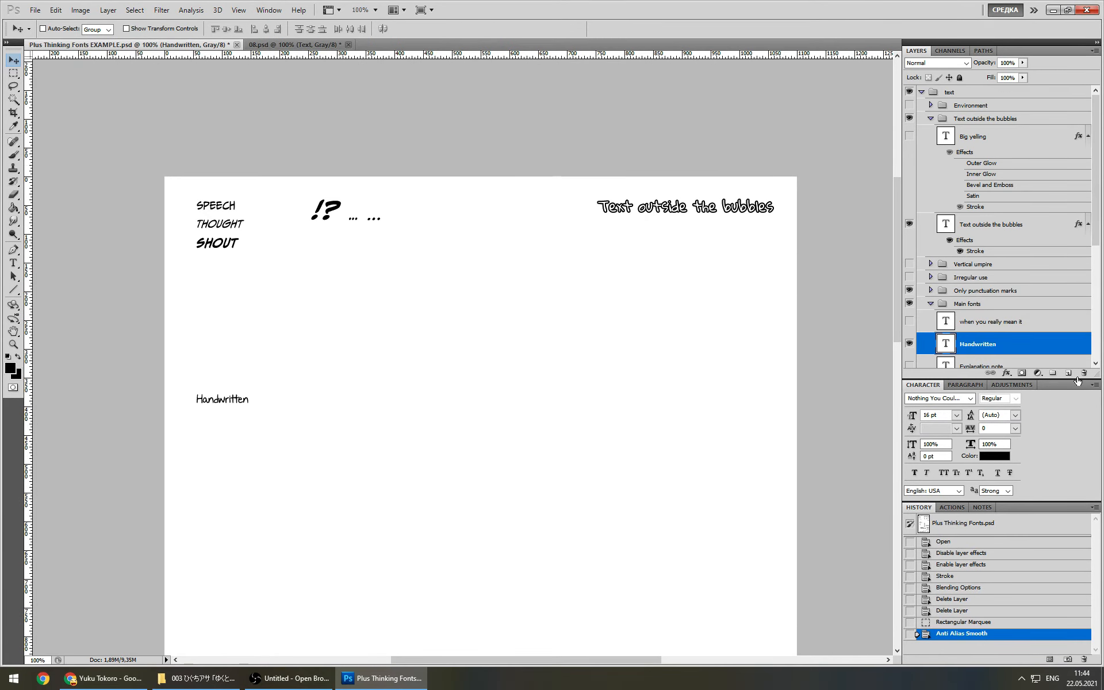
scroll(993, 347, "down", 3)
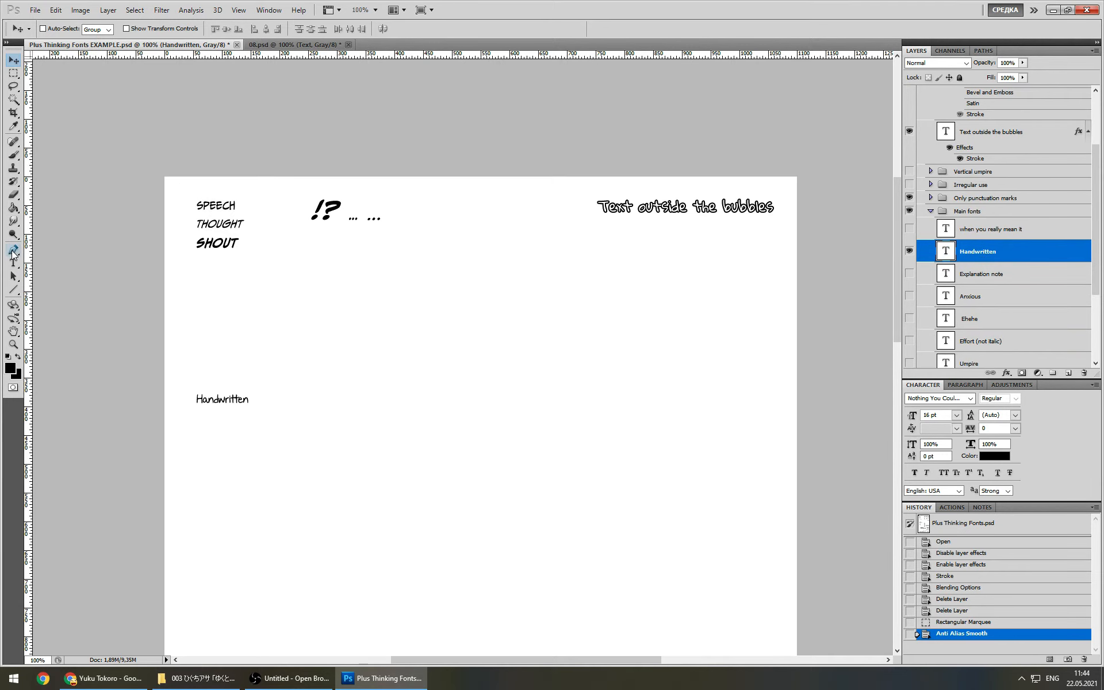
left_click(13, 263)
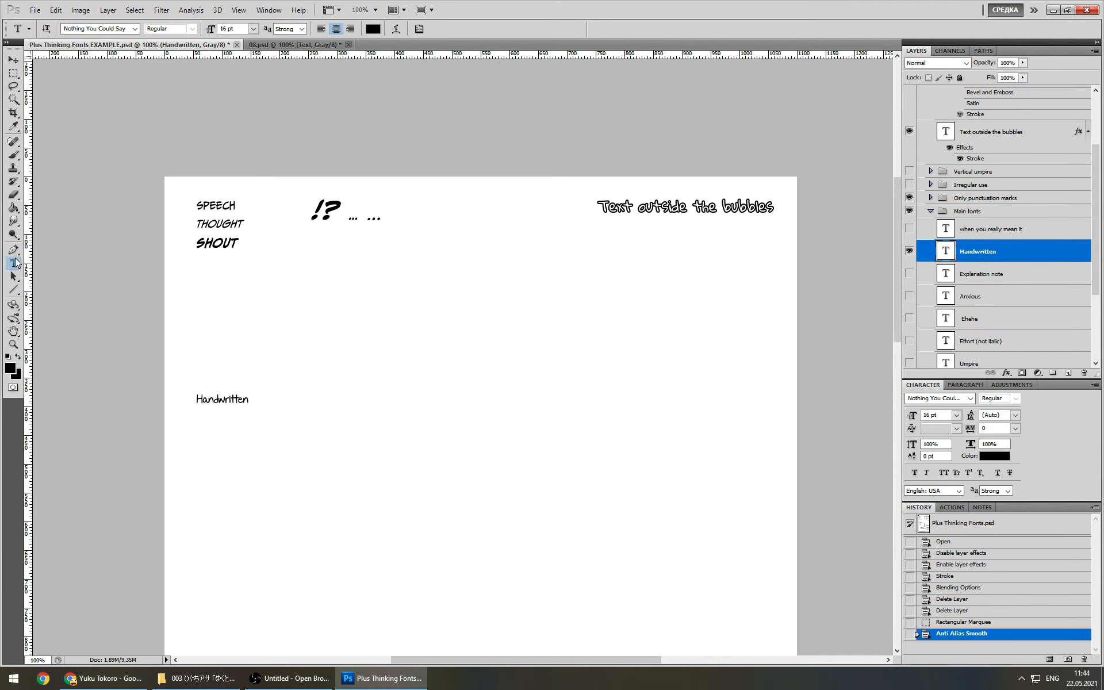
left_click(293, 45)
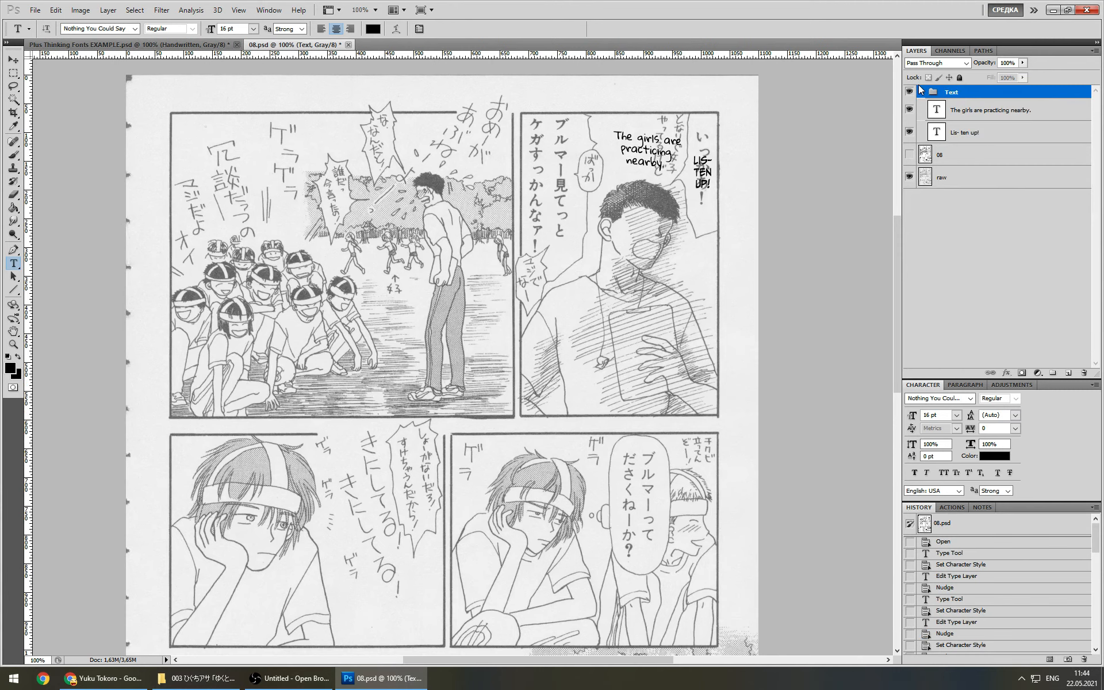
Show the 08 layer and place "only" in a text box inside the small oval bubble of the upper-right panel
left_click(909, 154)
left_click_drag(578, 157, 604, 188)
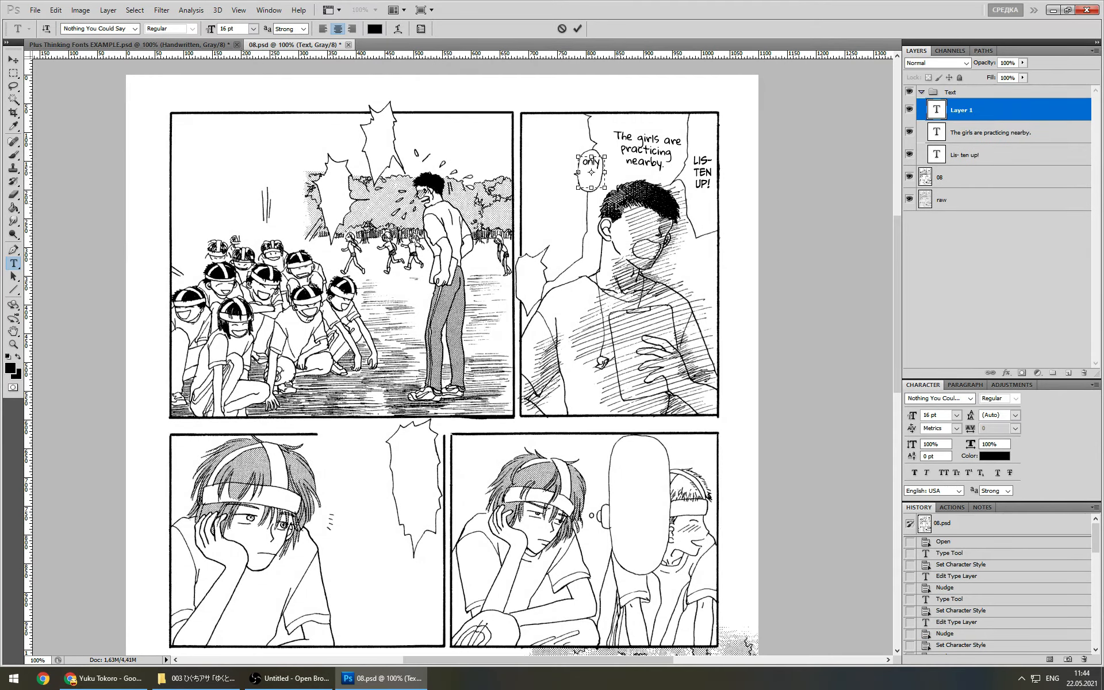
left_click(965, 111)
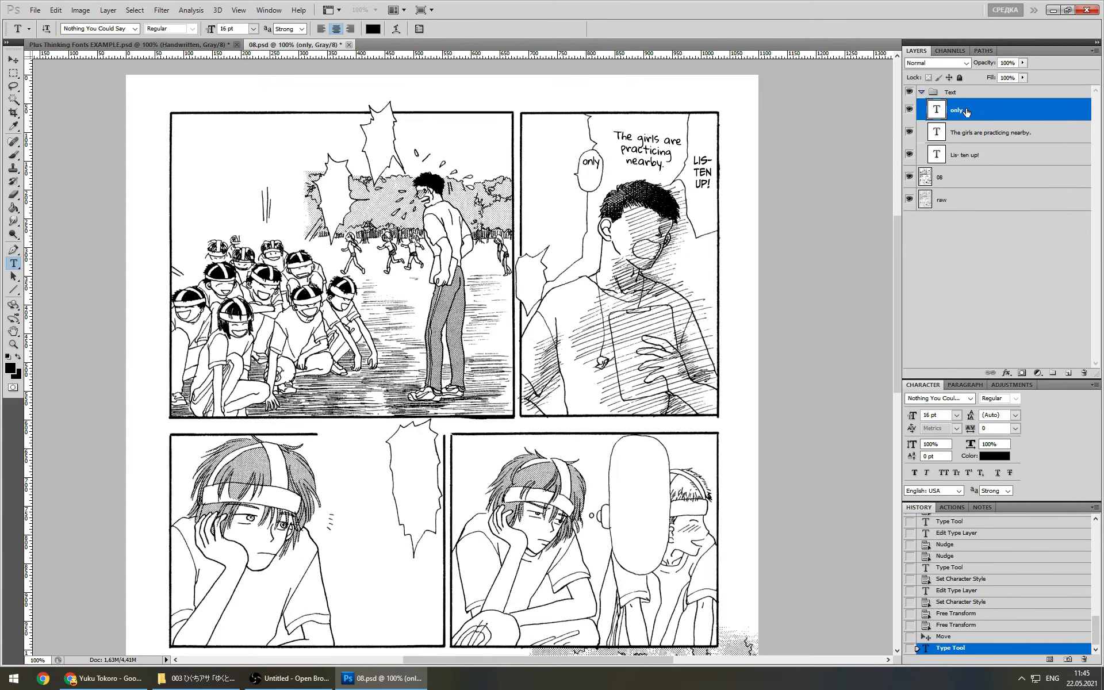
Nudge the "only" text down to the middle of its small bubble
key("v")
key("Down")
key("Down")
key("Down")
key("Down")
key("Down")
key("Down")
key("Down")
key("Down")
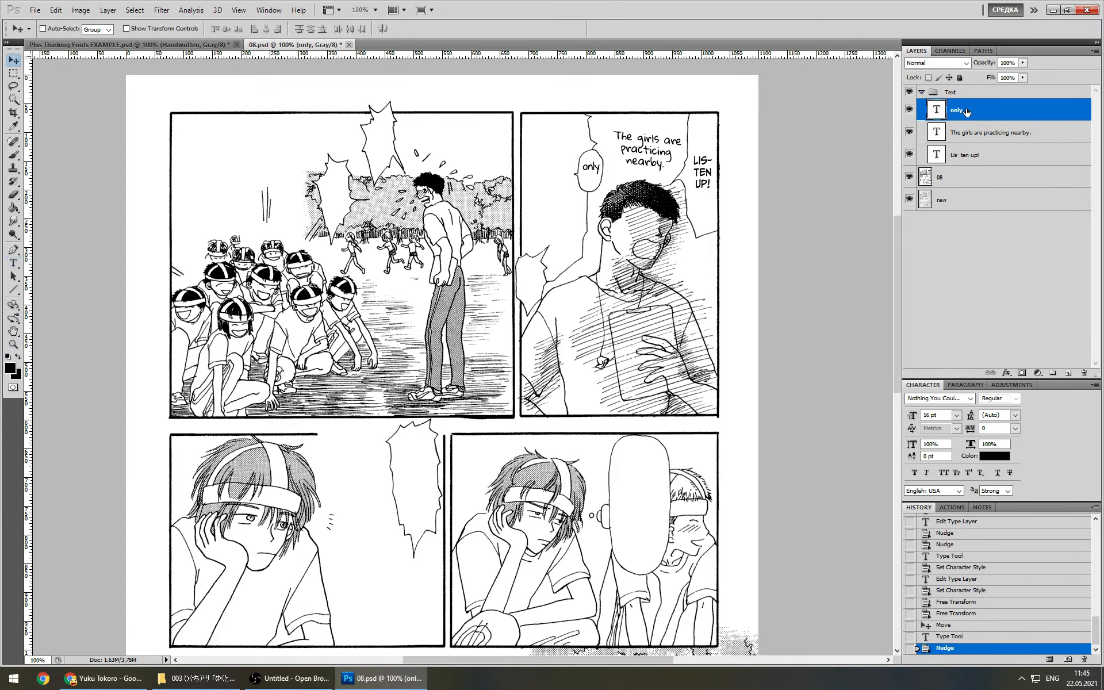
key("Down")
key("Down")
key("Down")
key("Down")
key("Down")
key("Down")
left_click(126, 28)
left_click(126, 30)
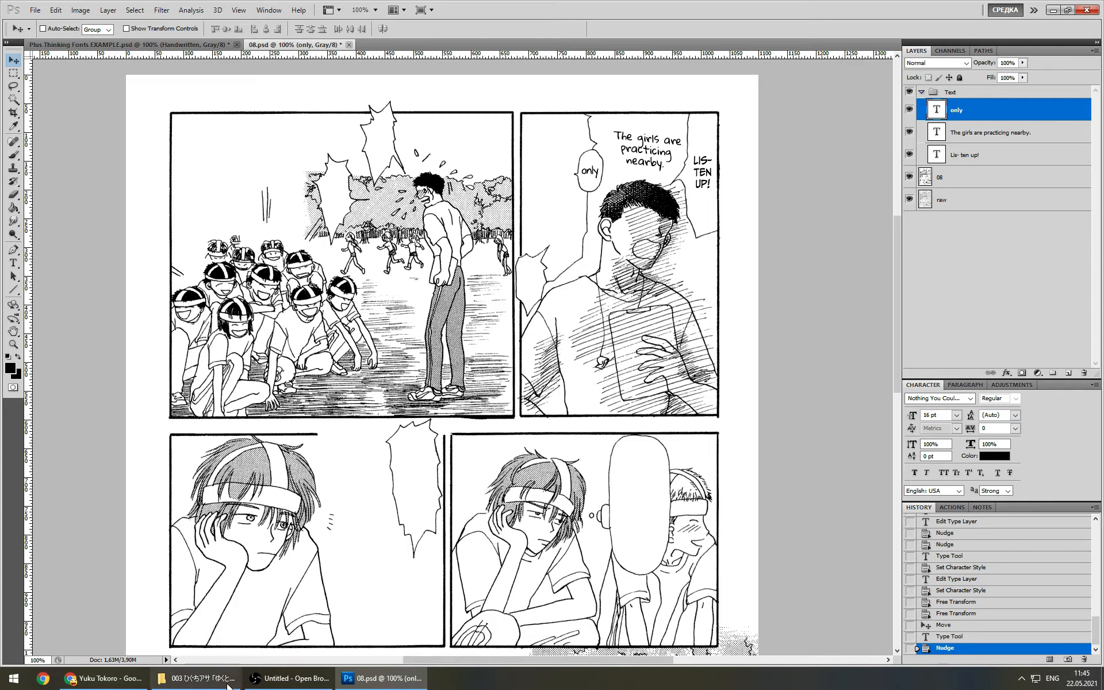
Copy "Don't stare at their shorts, or you'll get injured!" from the script, return to 08.psd, and check the line's place on the raw page
left_click(102, 681)
left_click(101, 680)
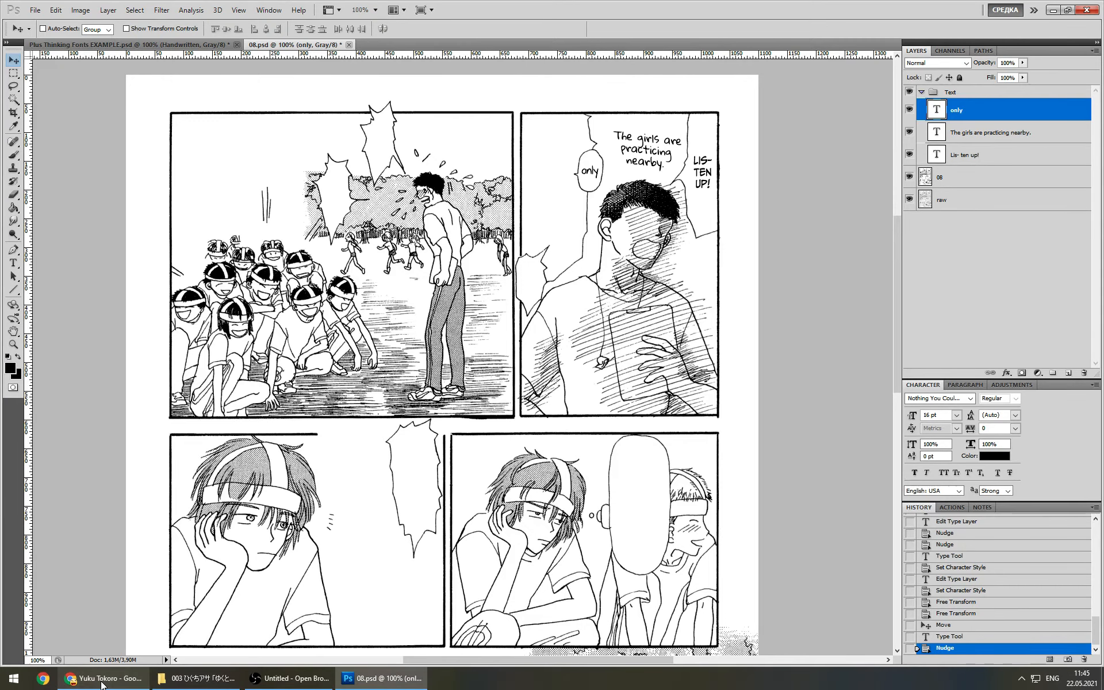
left_click(102, 681)
left_click_drag(494, 239, 295, 238)
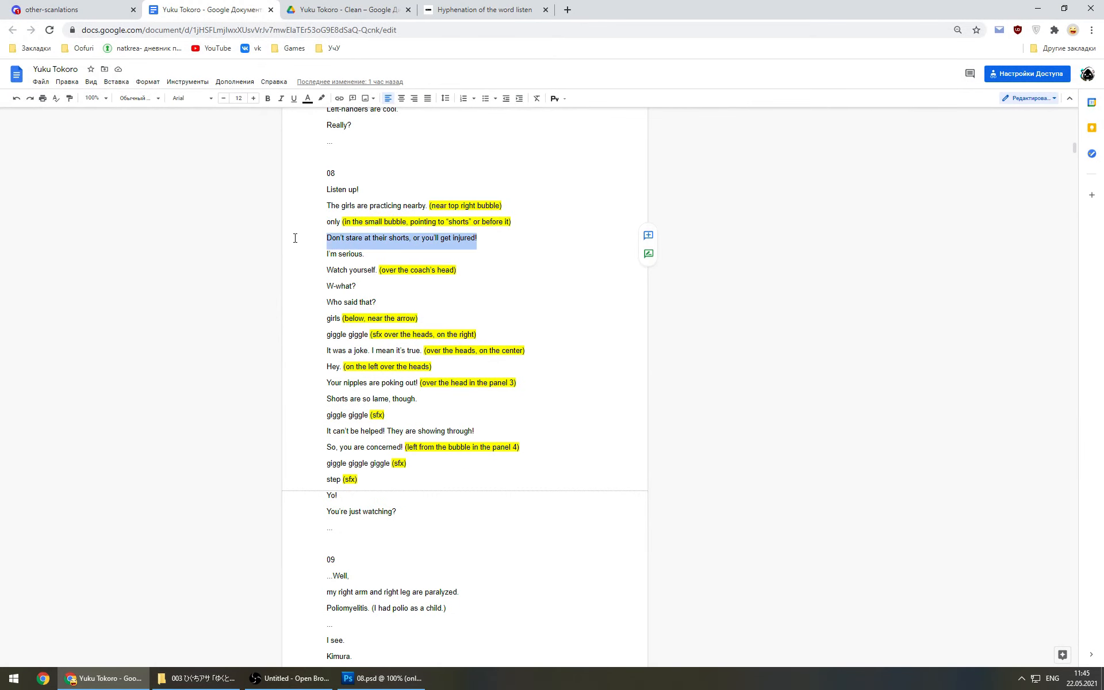
left_click(382, 678)
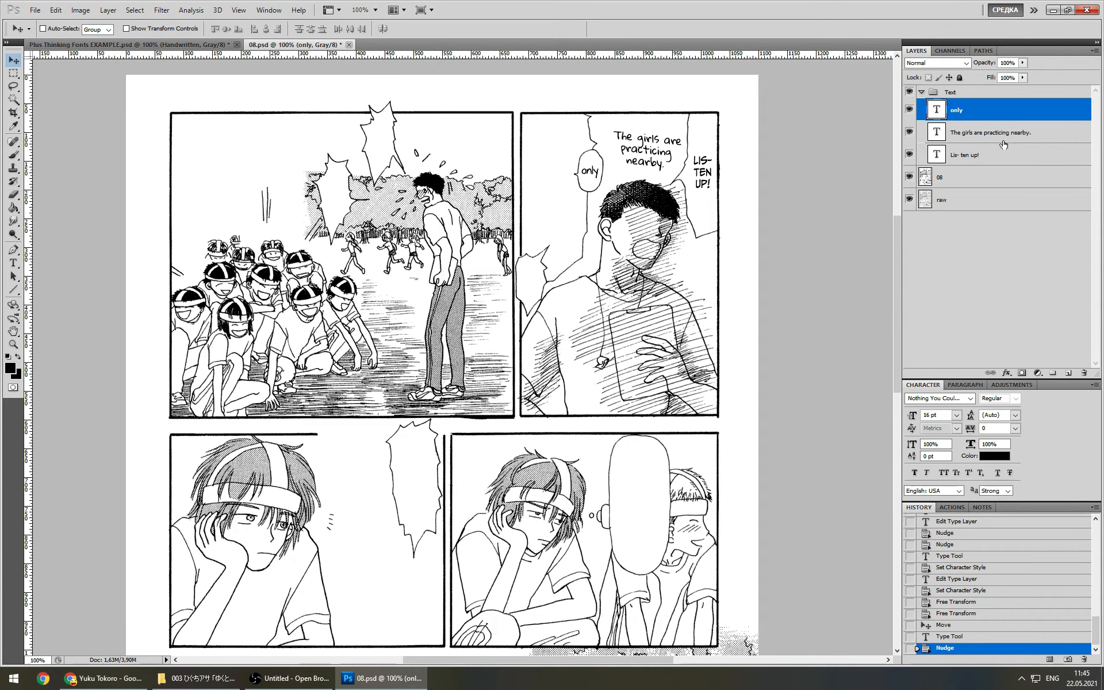
left_click(909, 92)
left_click(909, 177)
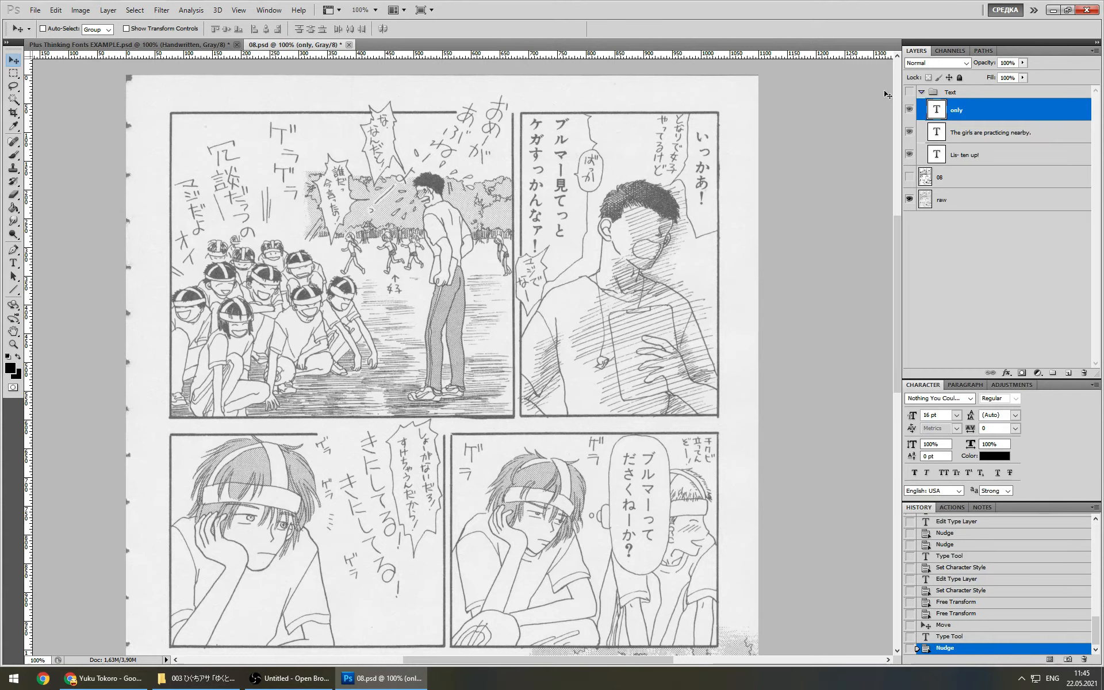
left_click(909, 92)
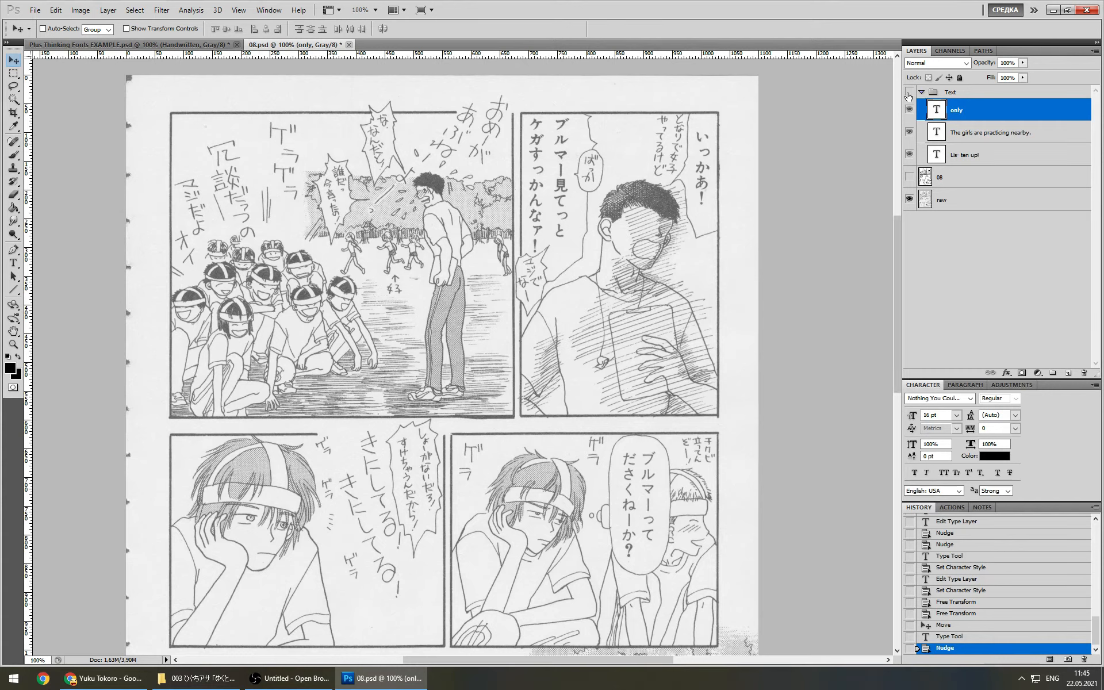
left_click(909, 178)
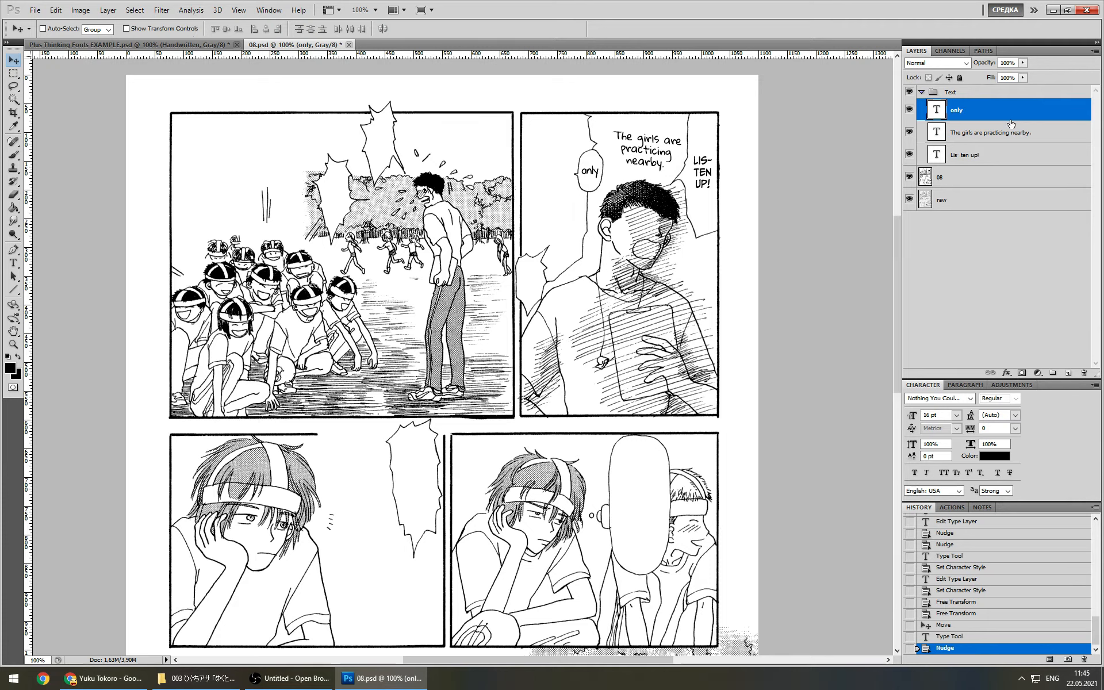
Place "DON'T STARE AT THEIR SHORTS, OR YOU'LL GET INJURED!" along the upper-right panel's left edge, using the "Lis- ten up!" layer's font settings
left_click(966, 159)
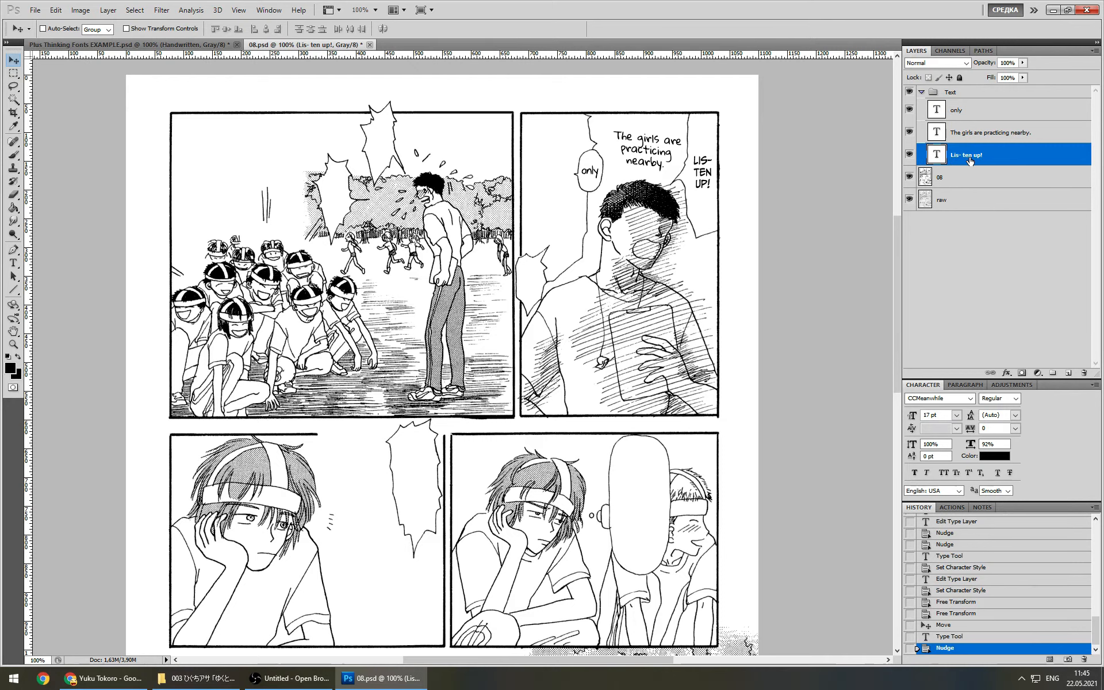
left_click(14, 263)
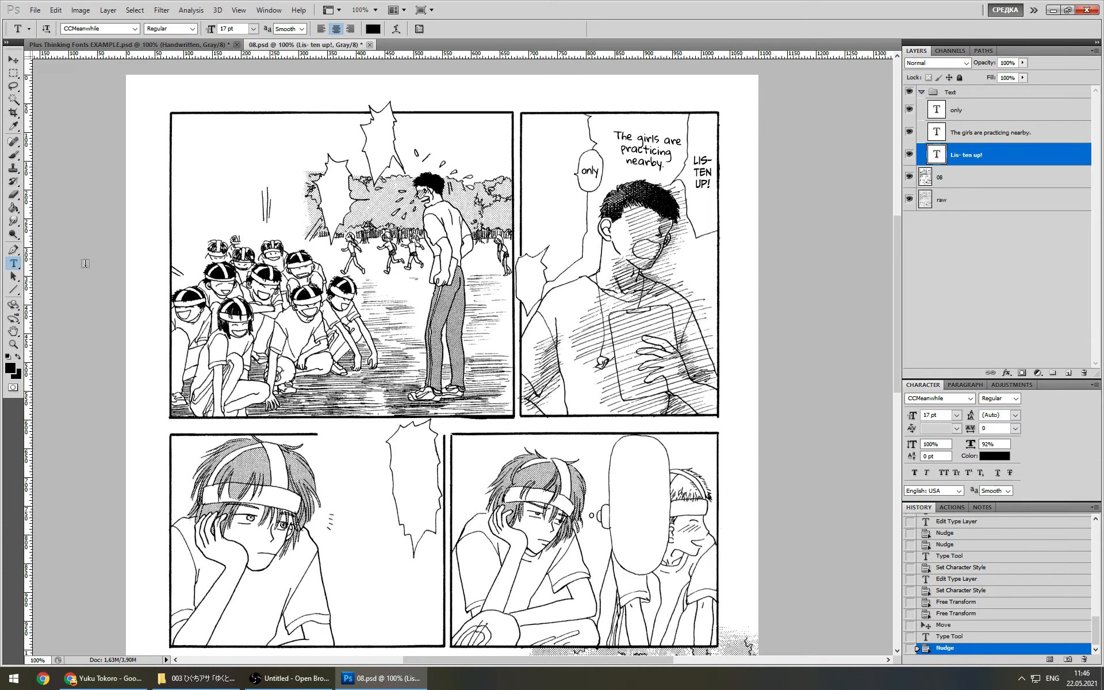
left_click_drag(522, 129, 590, 244)
type("DON'T STARE AT THEIR SHORTS, OR YOU'LL GET INJURED!")
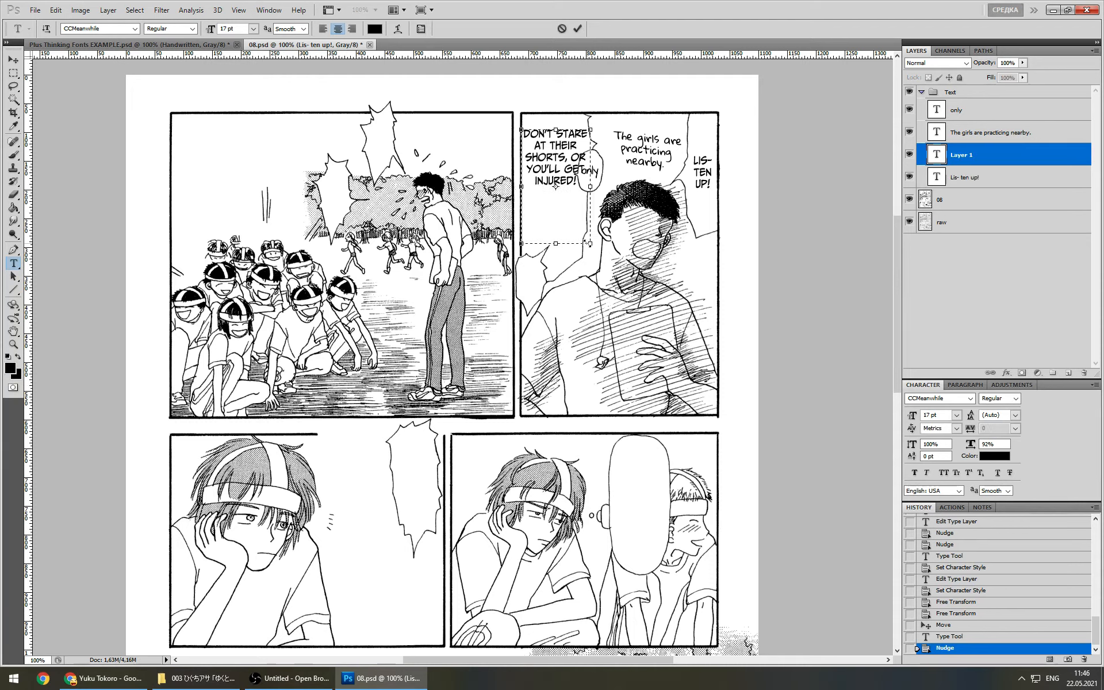
Move the "Don't stare at their shorts, or you'll get injured!" layer to the top of the Text group and set its font size to 16 pt
left_click(968, 178)
left_click(964, 163)
left_click_drag(964, 168, 965, 110)
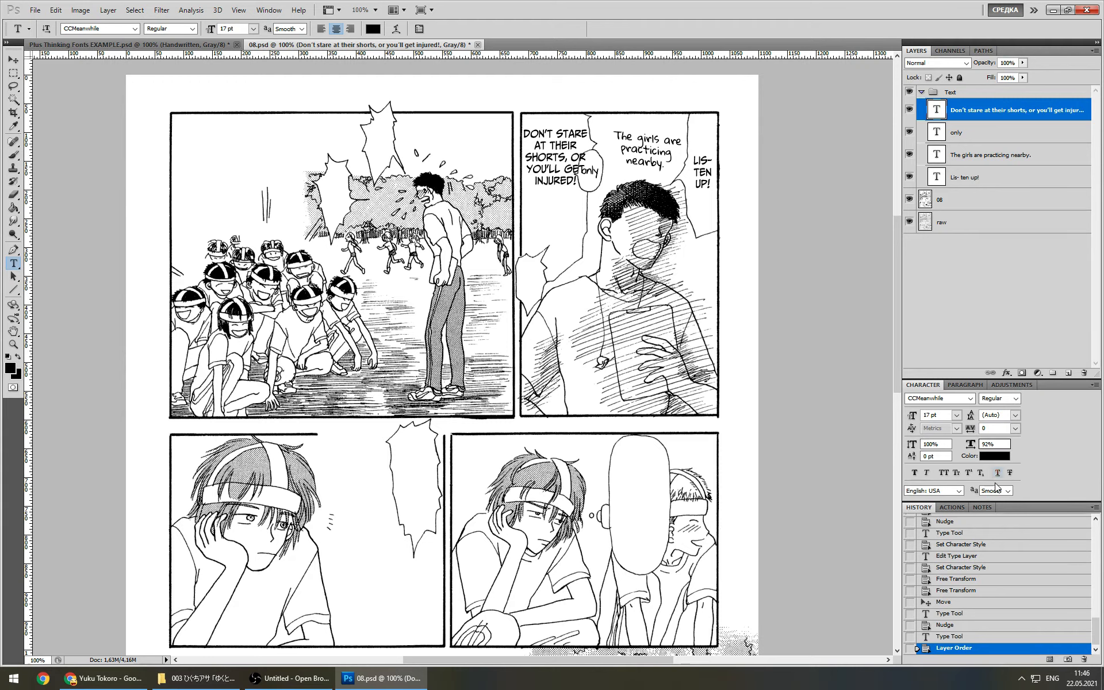
type("16")
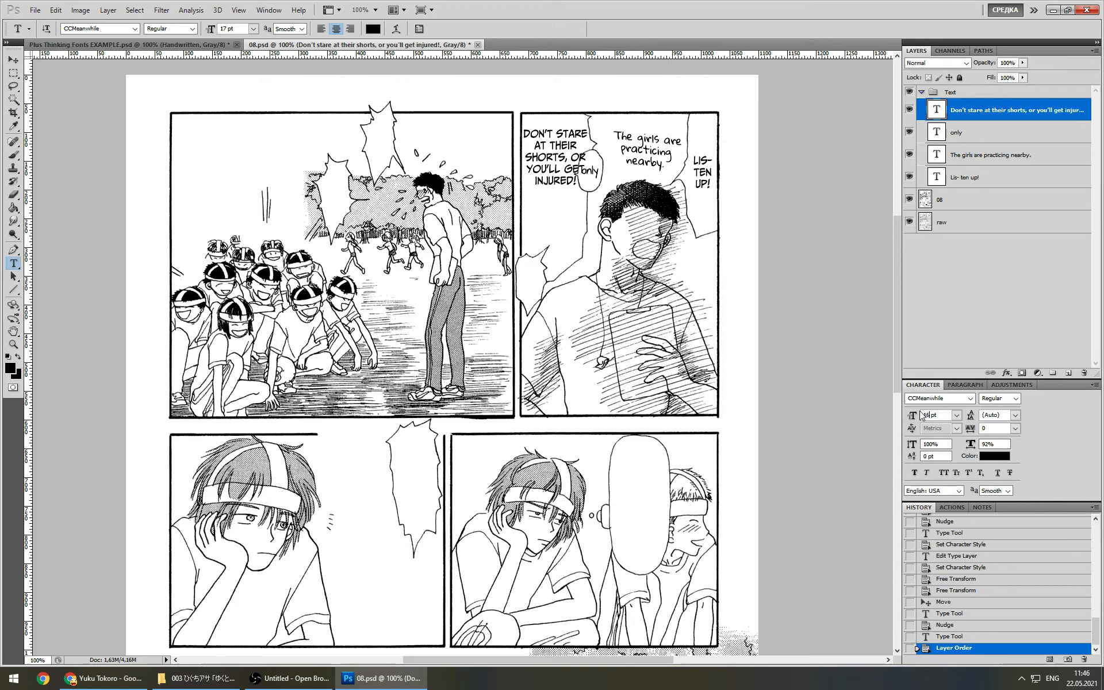
key("Return")
left_click(13, 59)
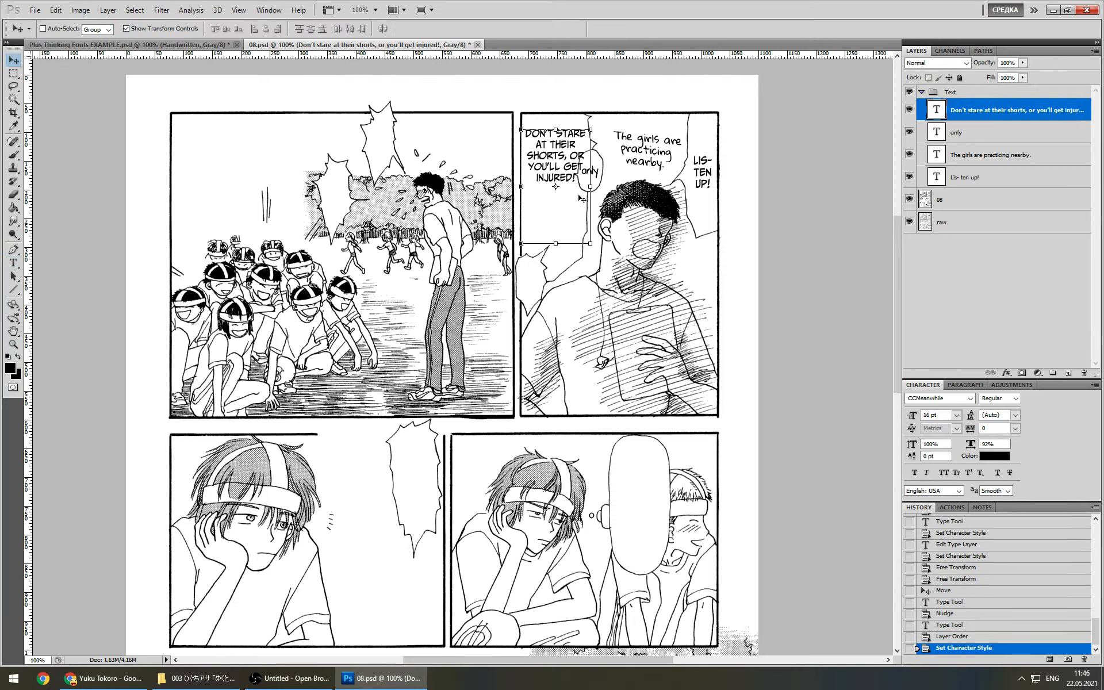
left_click_drag(590, 187, 582, 187)
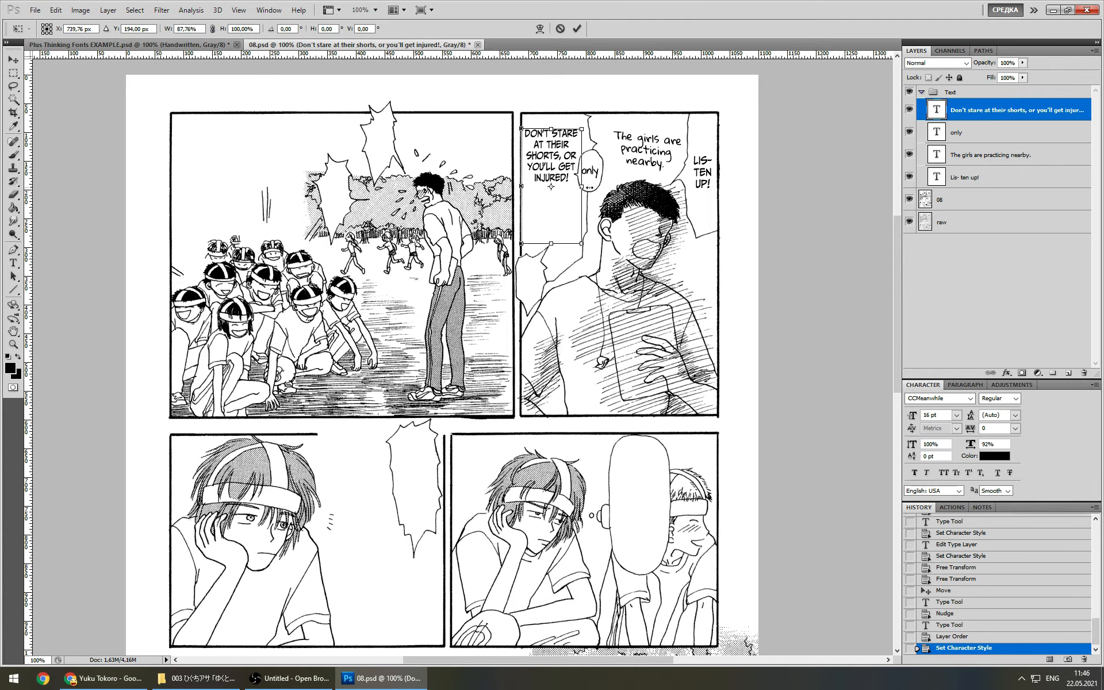
key("Escape")
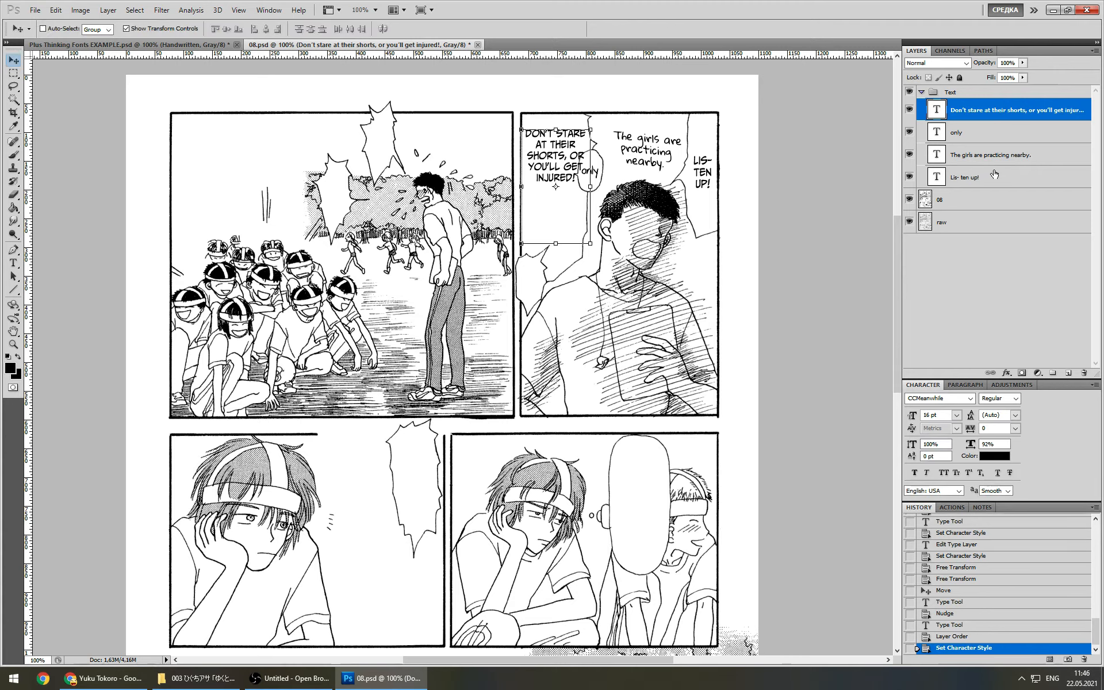
left_click(983, 131)
left_click(977, 113)
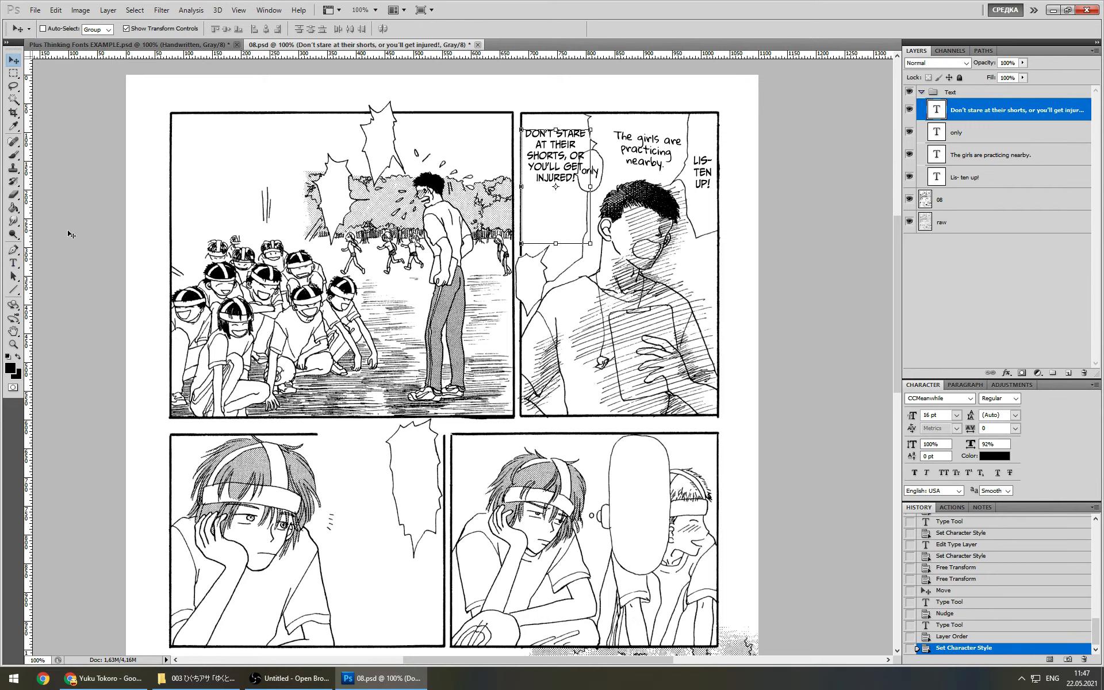
Narrow the "DON'T STARE AT THEIR SHORTS" text box so its rewrapped lines clear the small "only" bubble
left_click(14, 264)
left_click(568, 178)
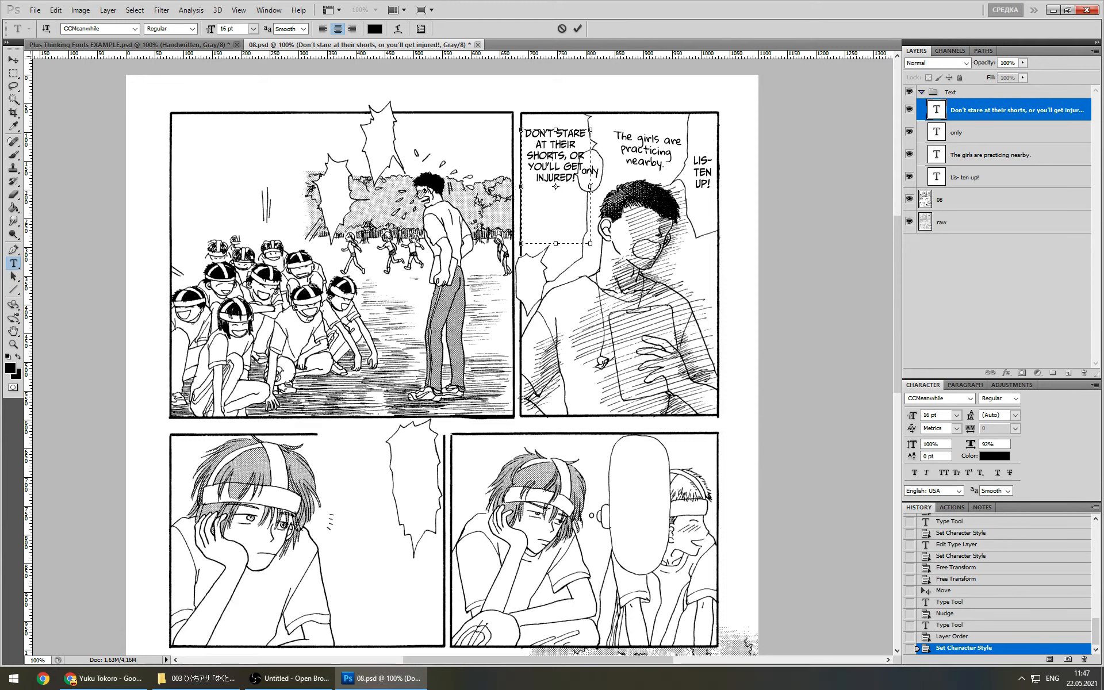
left_click_drag(589, 187, 578, 188)
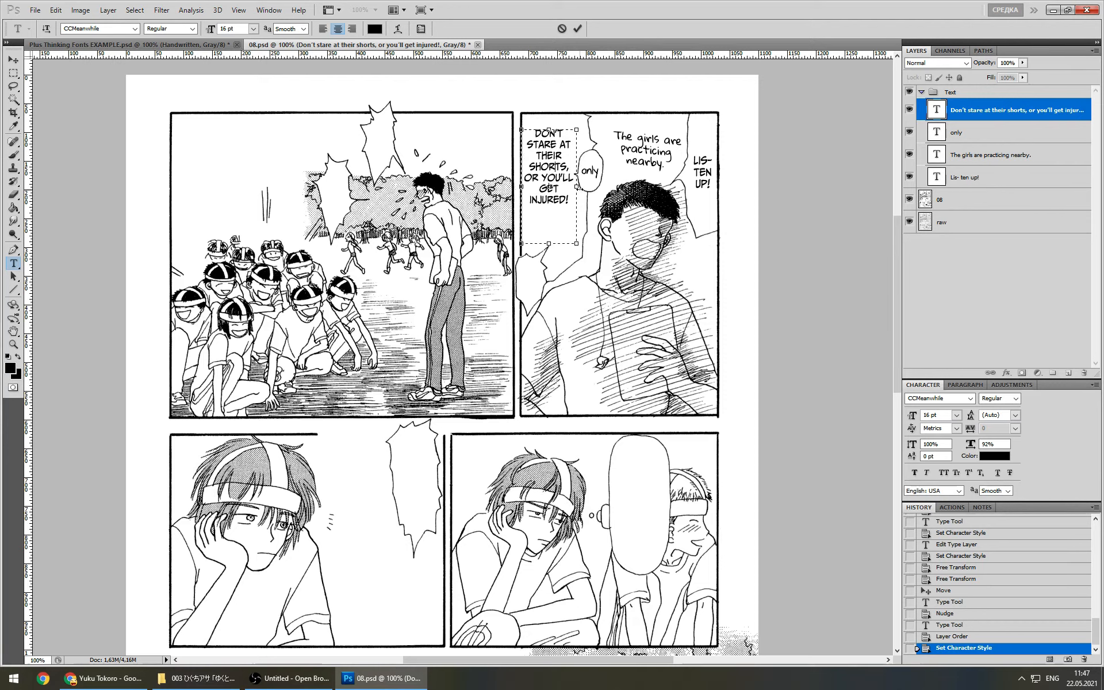
left_click(975, 128)
left_click(974, 115)
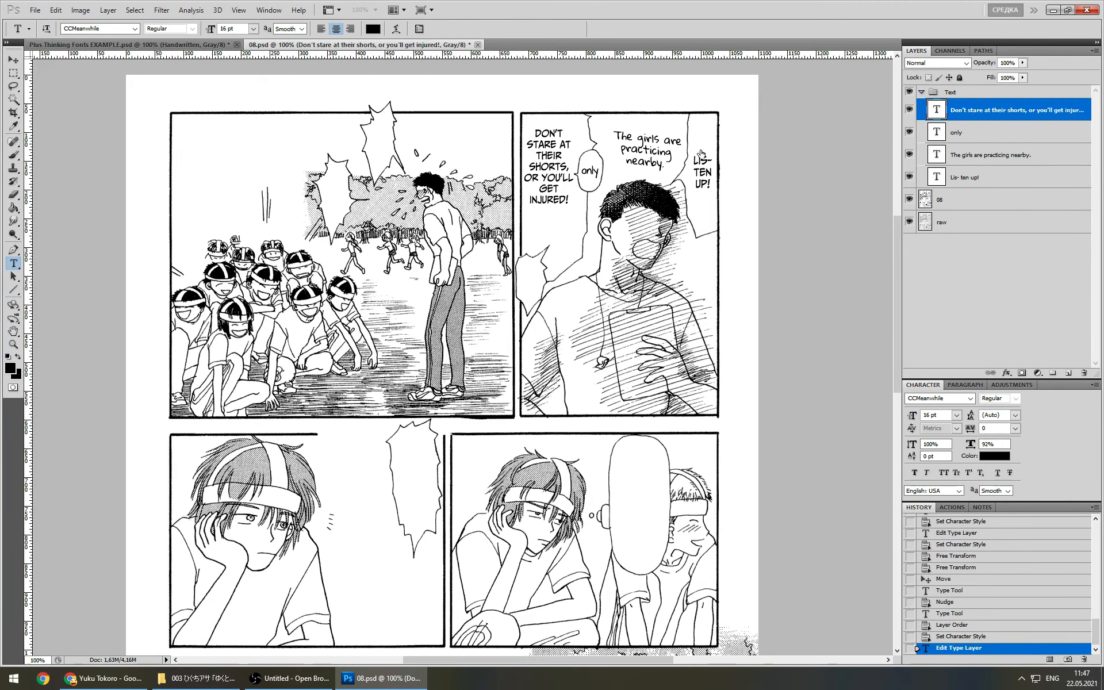
Nudge the "DON'T STARE" text slightly right and down beside the "only" bubble, and turn off the transform controls display
left_click(13, 60)
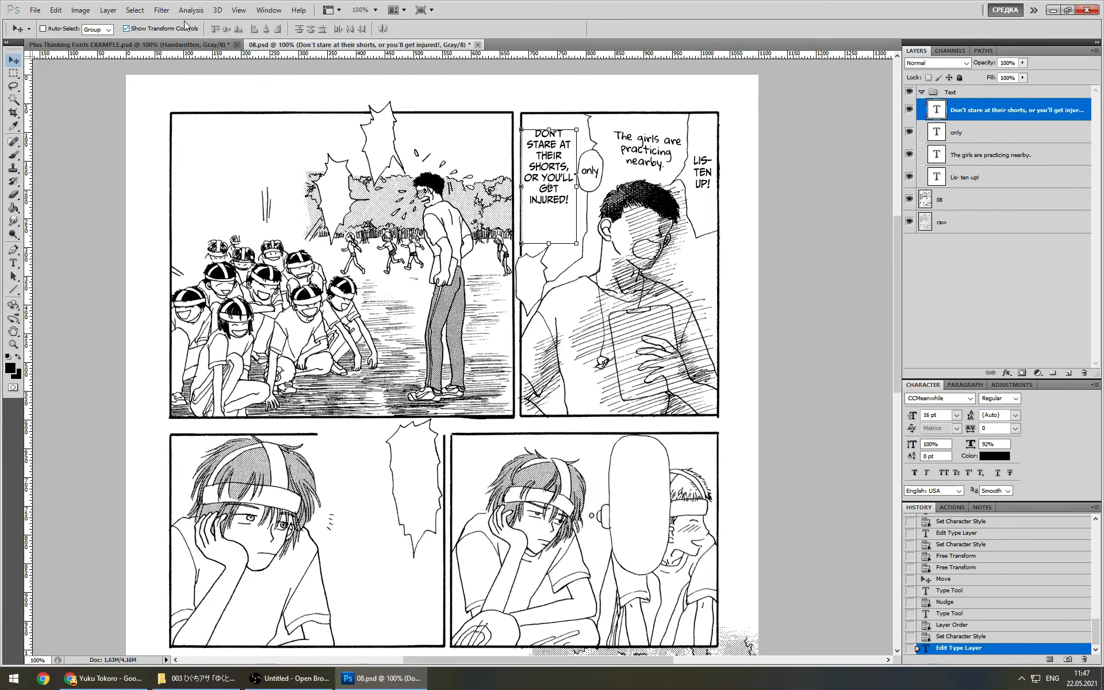
key("Right")
key("Right")
key("Right")
key("Down")
key("Down")
key("Down")
key("Down")
key("Down")
key("Down")
key("Down")
key("Down")
key("Down")
key("Down")
key("Down")
key("Down")
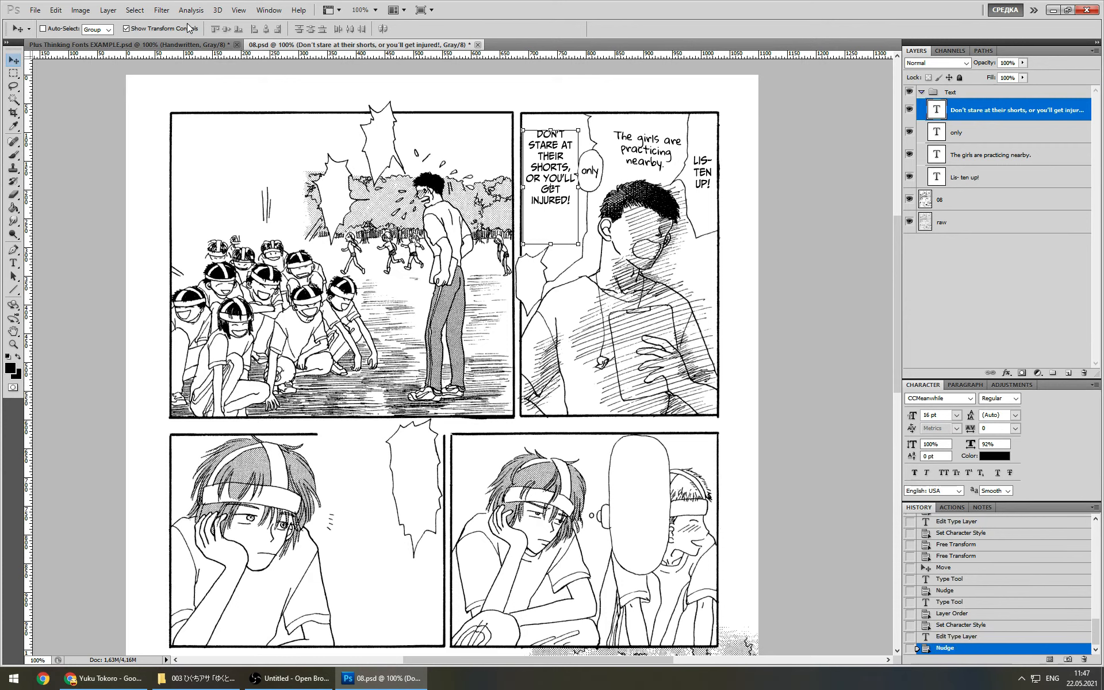
key("Down")
key("Down")
key("Down")
key("Down")
key("Down")
key("Down")
key("Down")
key("Down")
key("Down")
key("Down")
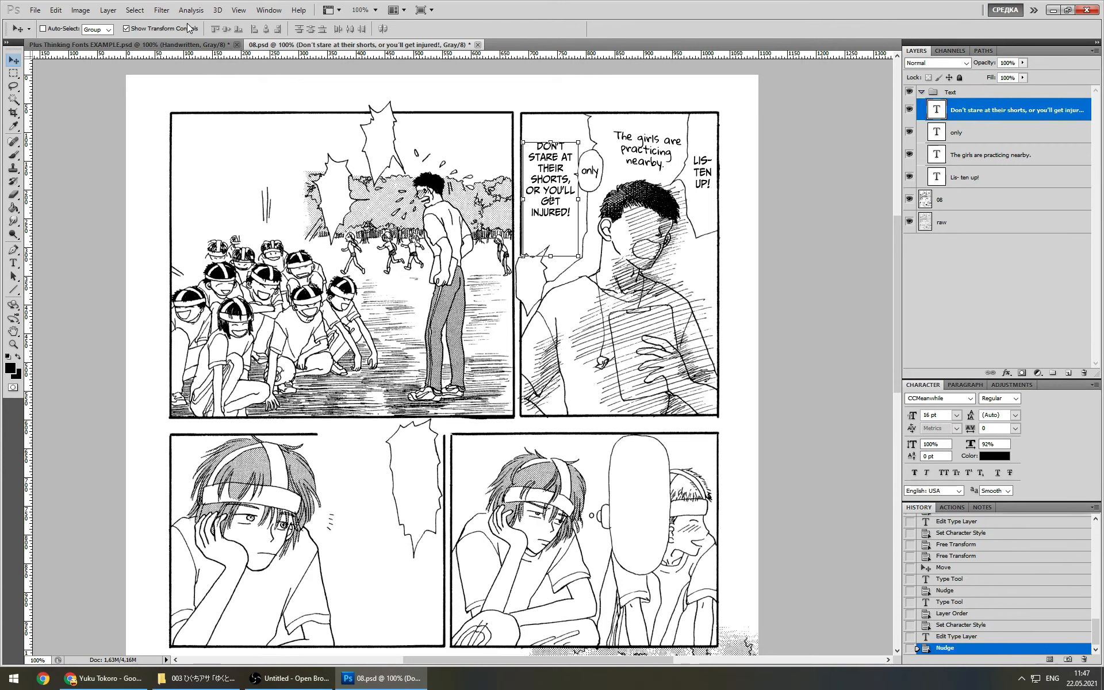
left_click(126, 28)
Check the line against the script, return to 08.psd, and insert a line break after "STARE" in the "DON'T STARE" text
key("alt+Tab")
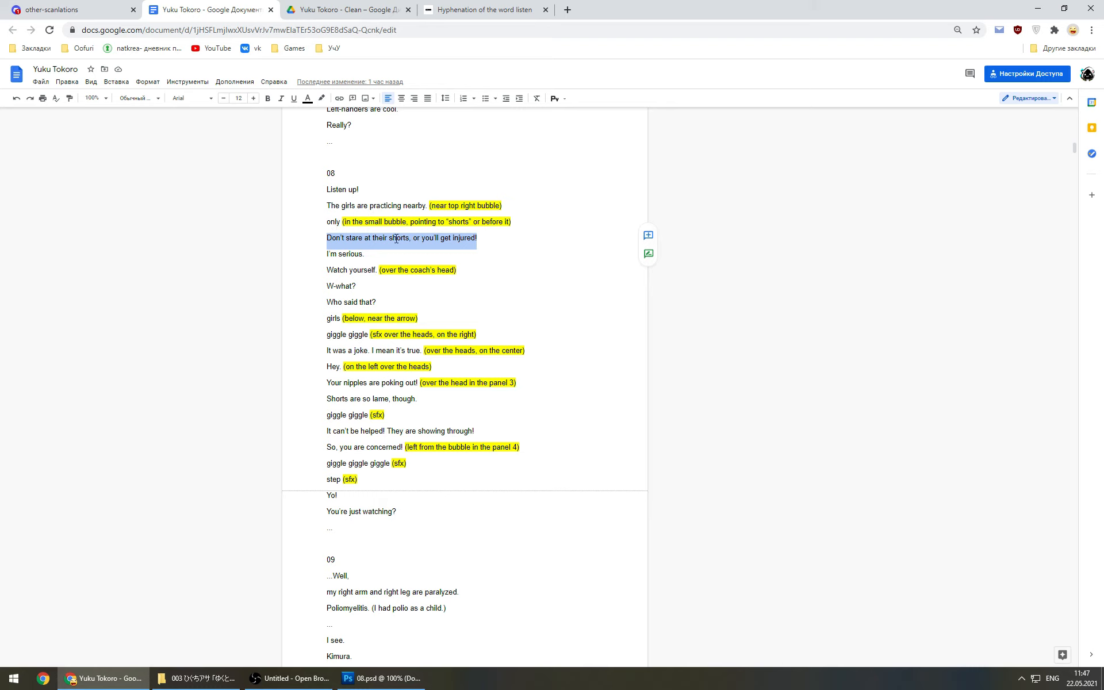
left_click(382, 678)
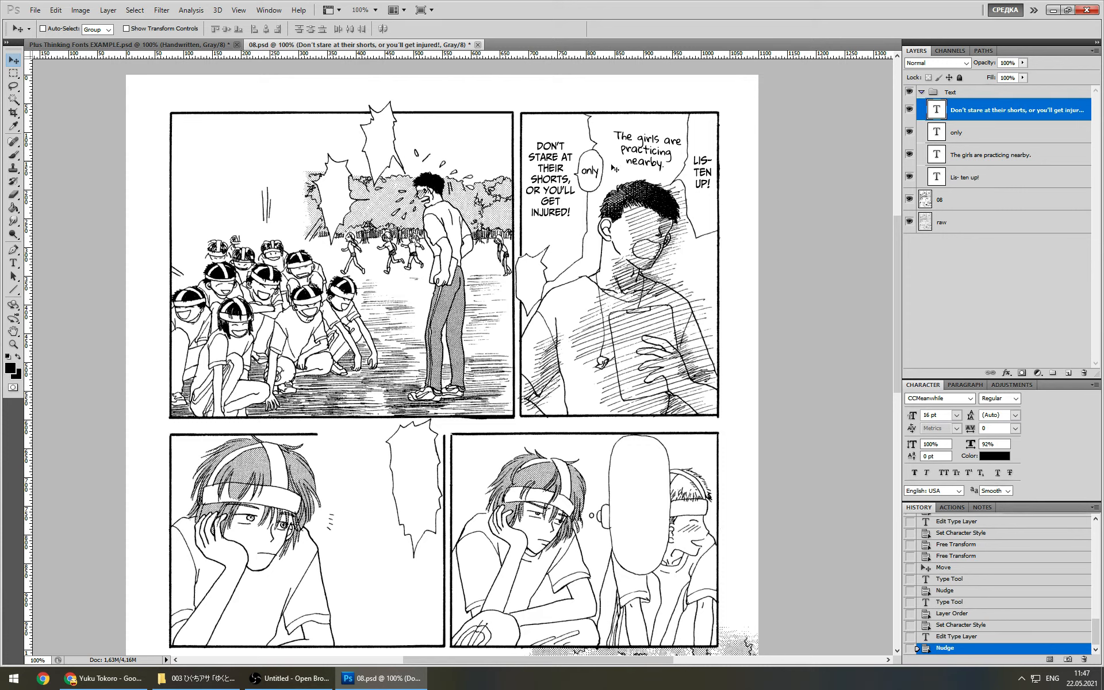
key("t")
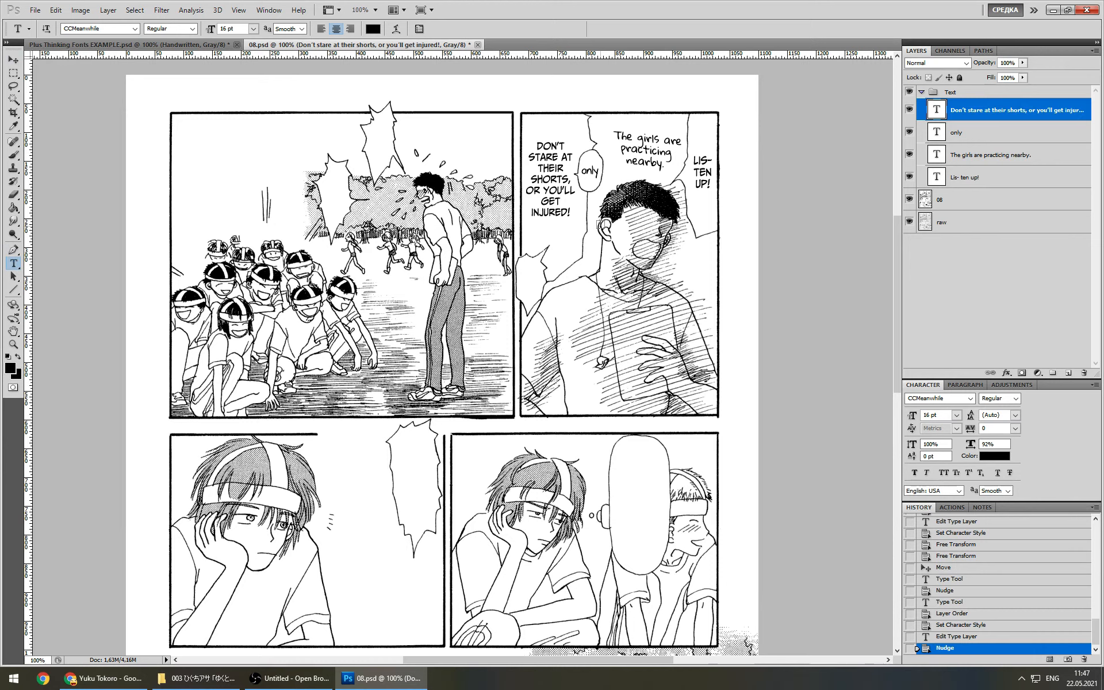
left_click(566, 178)
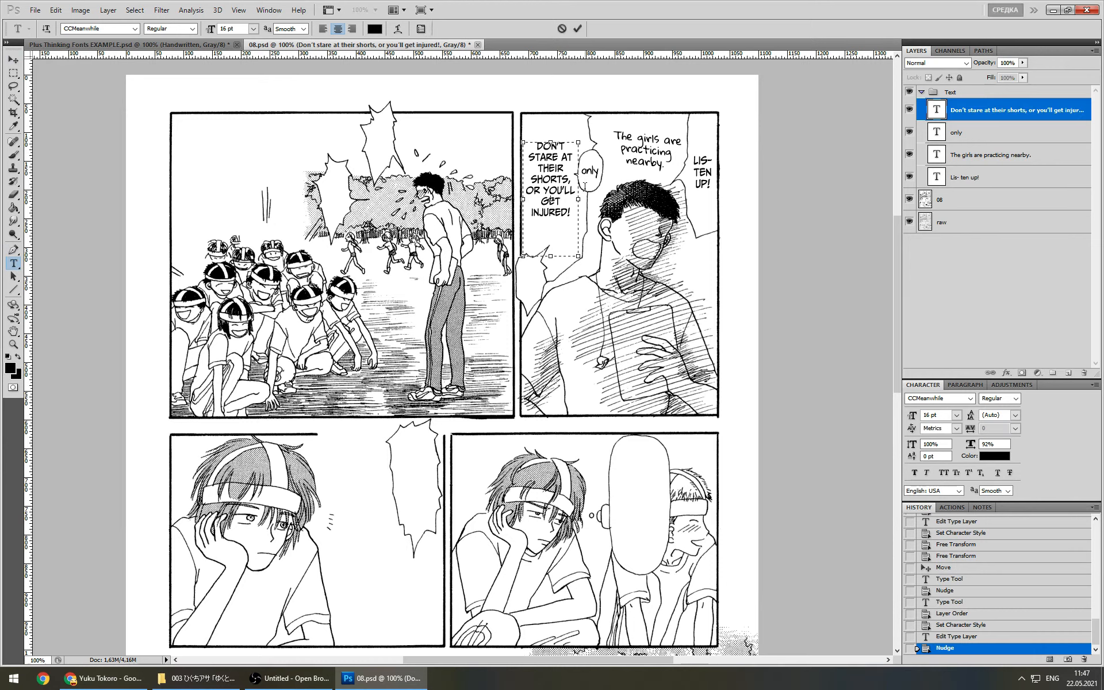
key("Return")
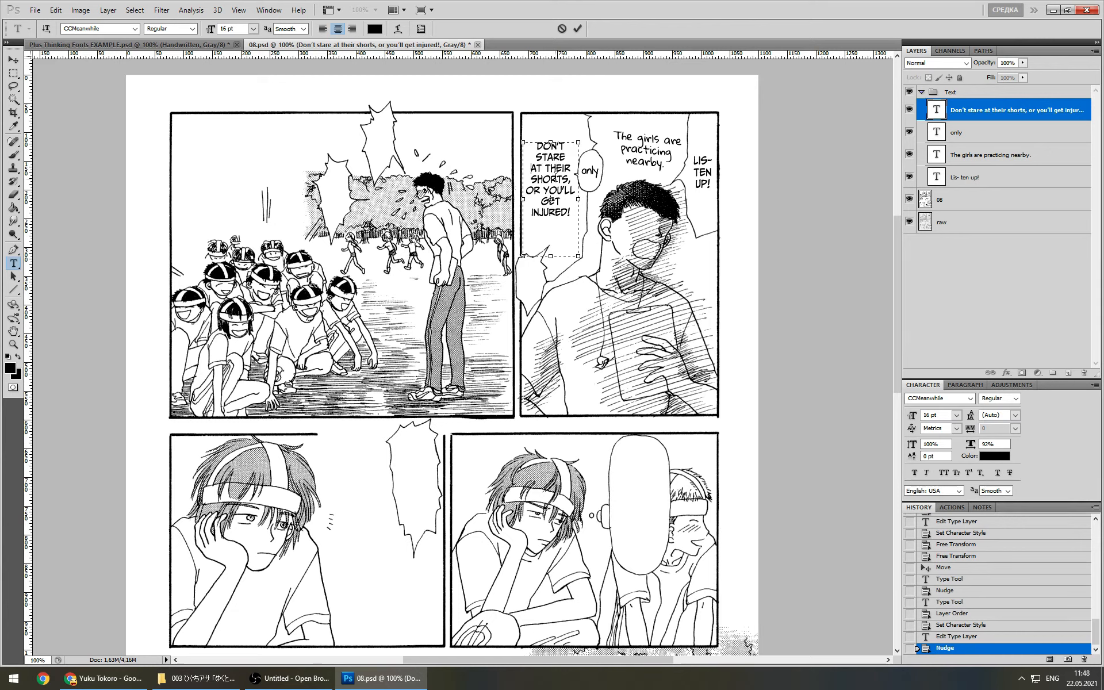
left_click(986, 127)
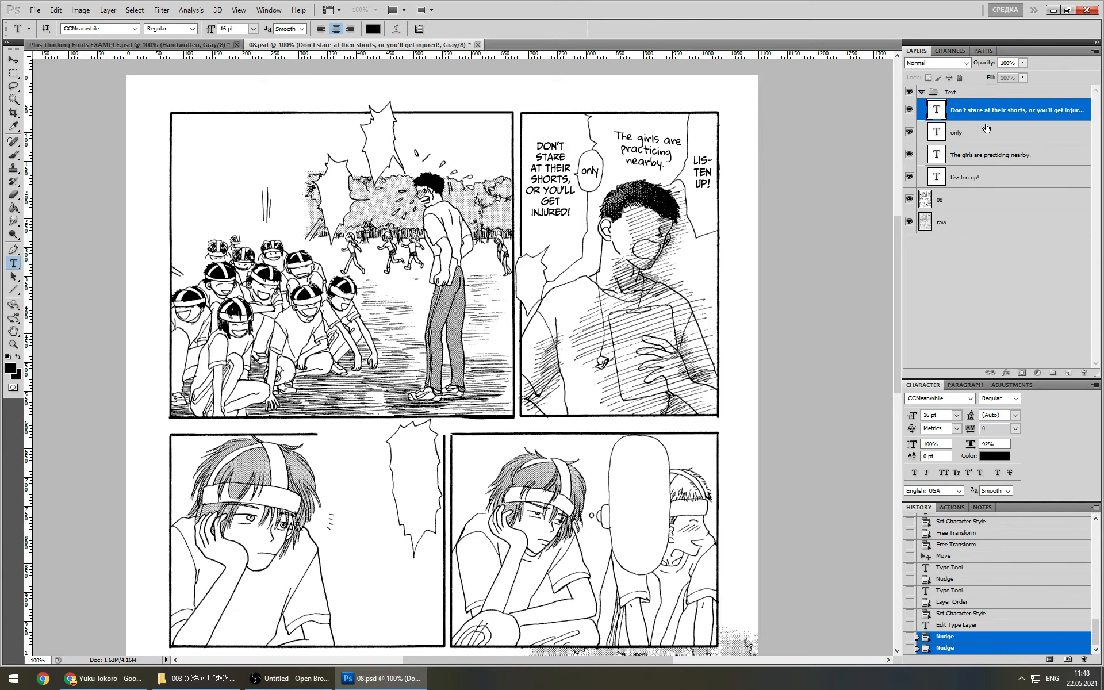
left_click(981, 114)
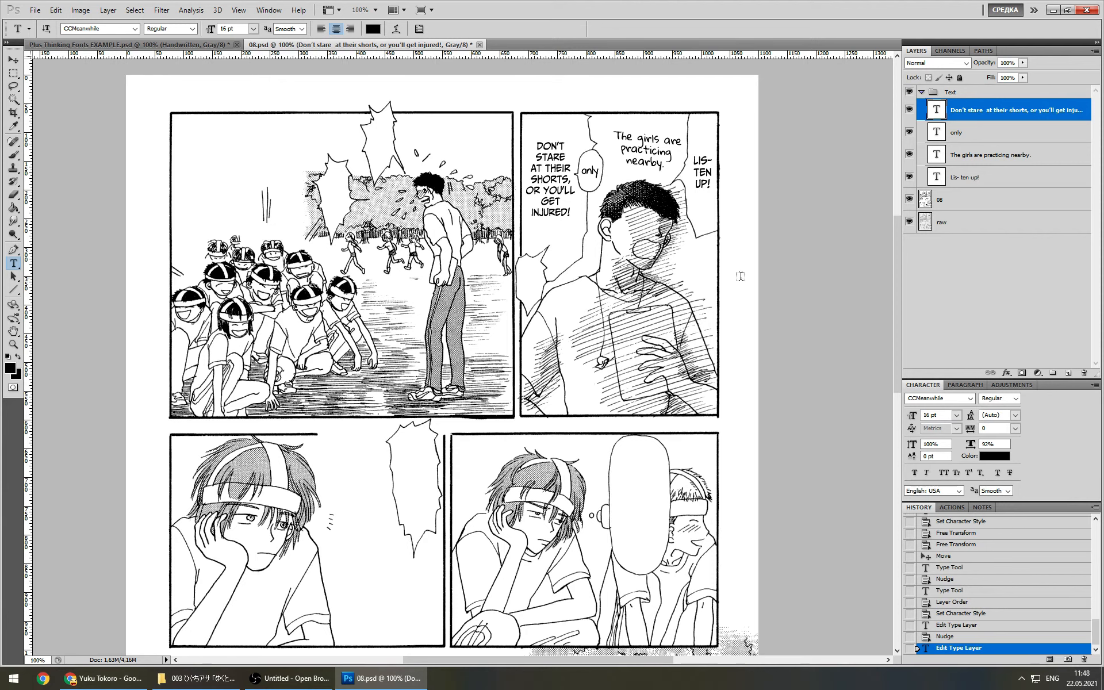
Nudge the rewrapped "DON'T STARE" text further down and slightly right in the upper-right panel
key("v")
key("Down")
key("Down")
key("Down")
key("Down")
key("Down")
key("Down")
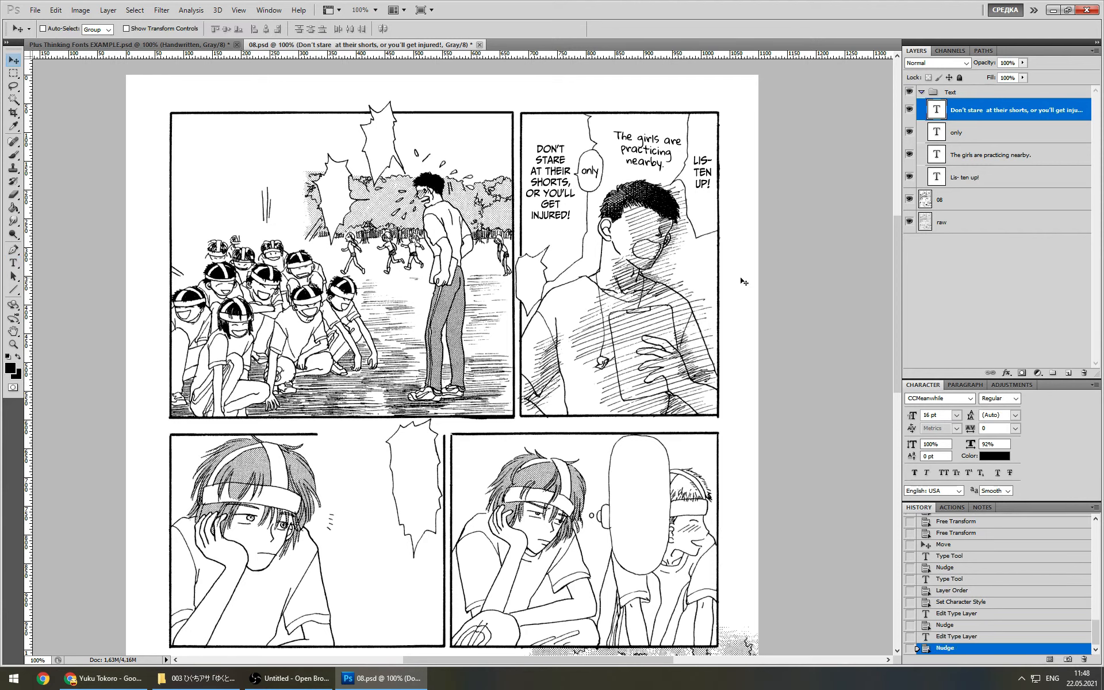
key("Down")
key("Down")
key("Down")
key("Down")
key("Down")
key("Down")
key("Down")
key("Down")
key("Down")
key("Down")
key("Down")
key("Down")
key("Down")
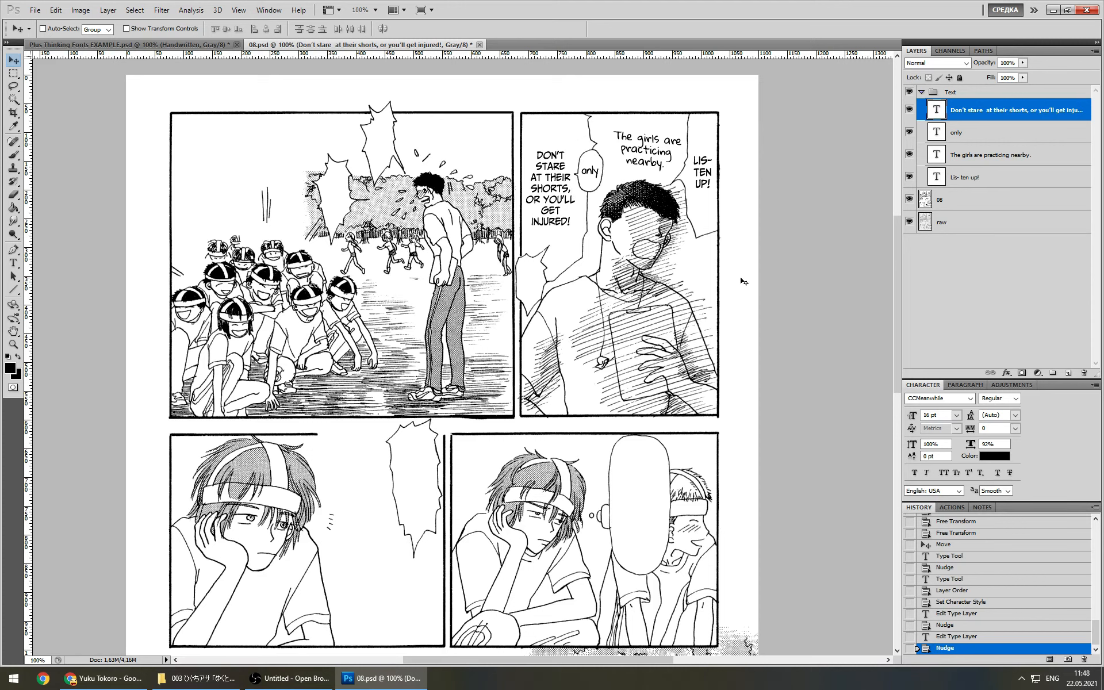
key("Right")
key("Right")
key("Down")
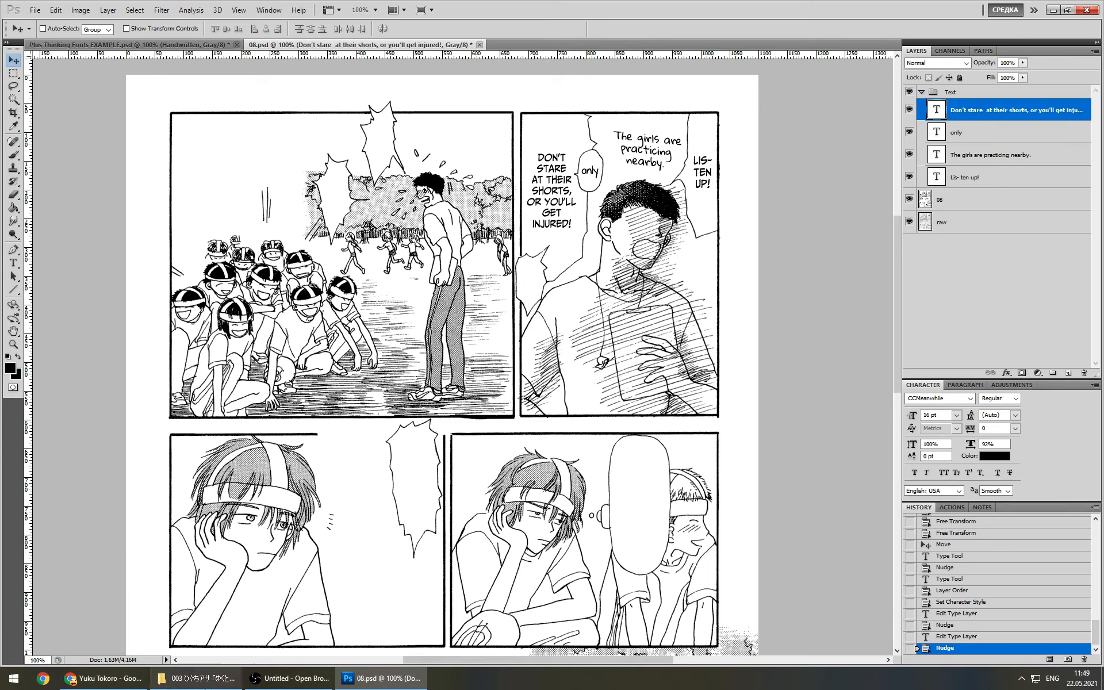
Copy "I'm serious." from the script, return to 08.psd, and check the line's place on the raw page
left_click(104, 678)
left_click_drag(368, 259, 301, 257)
key("ctrl+c")
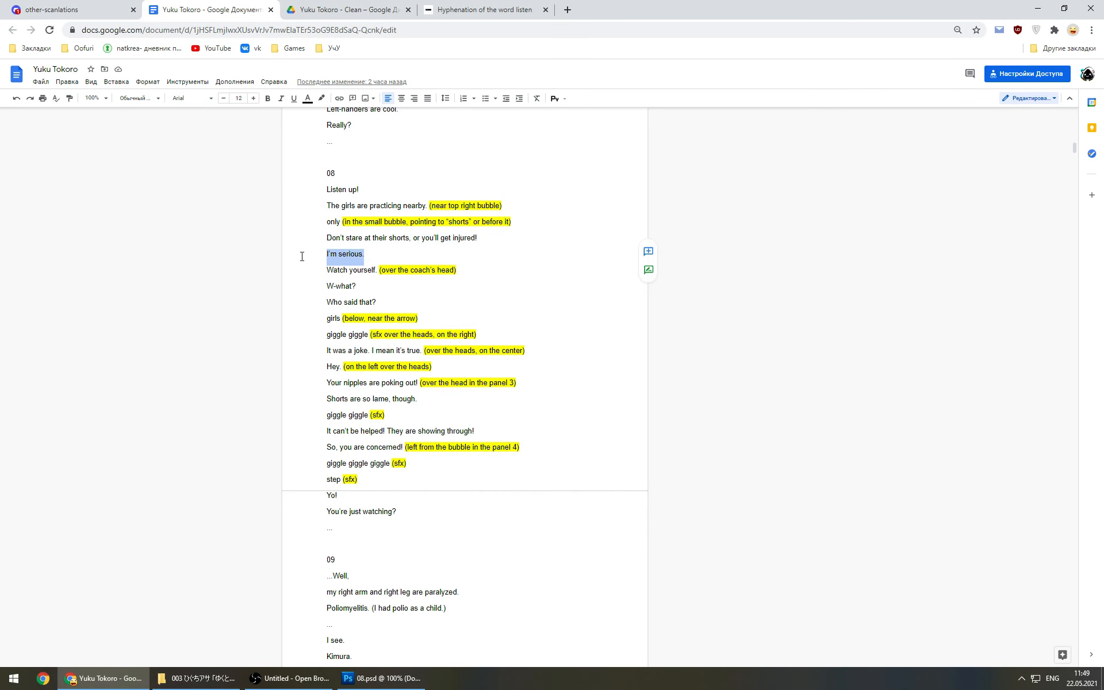
left_click(432, 679)
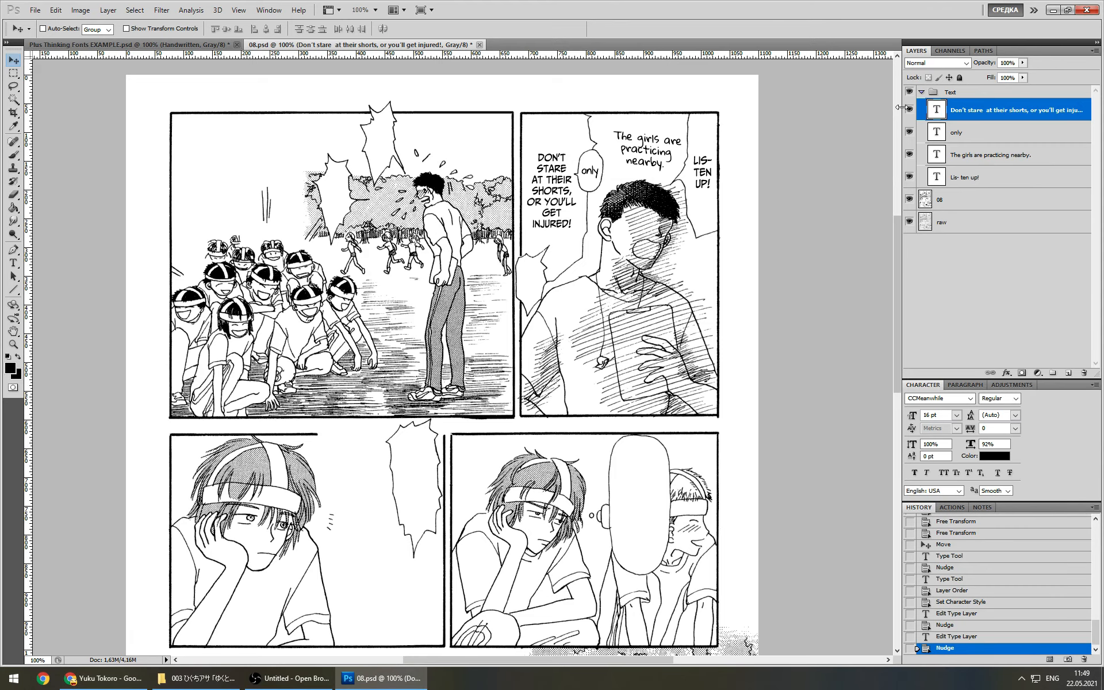
left_click(909, 199)
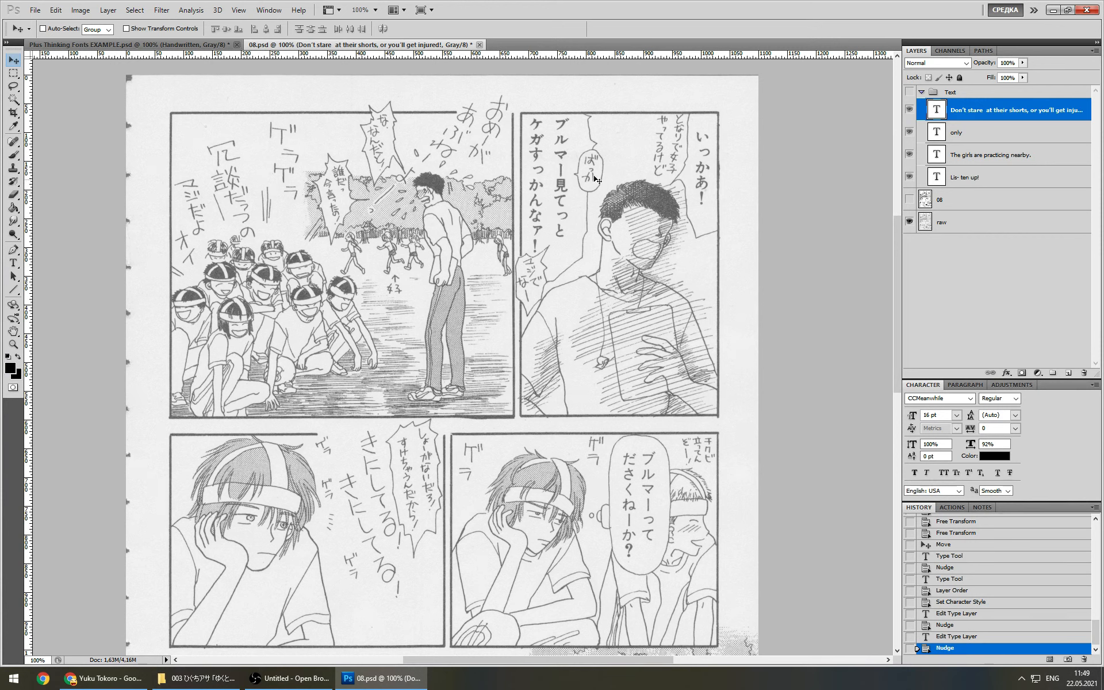
left_click(908, 92)
left_click(909, 199)
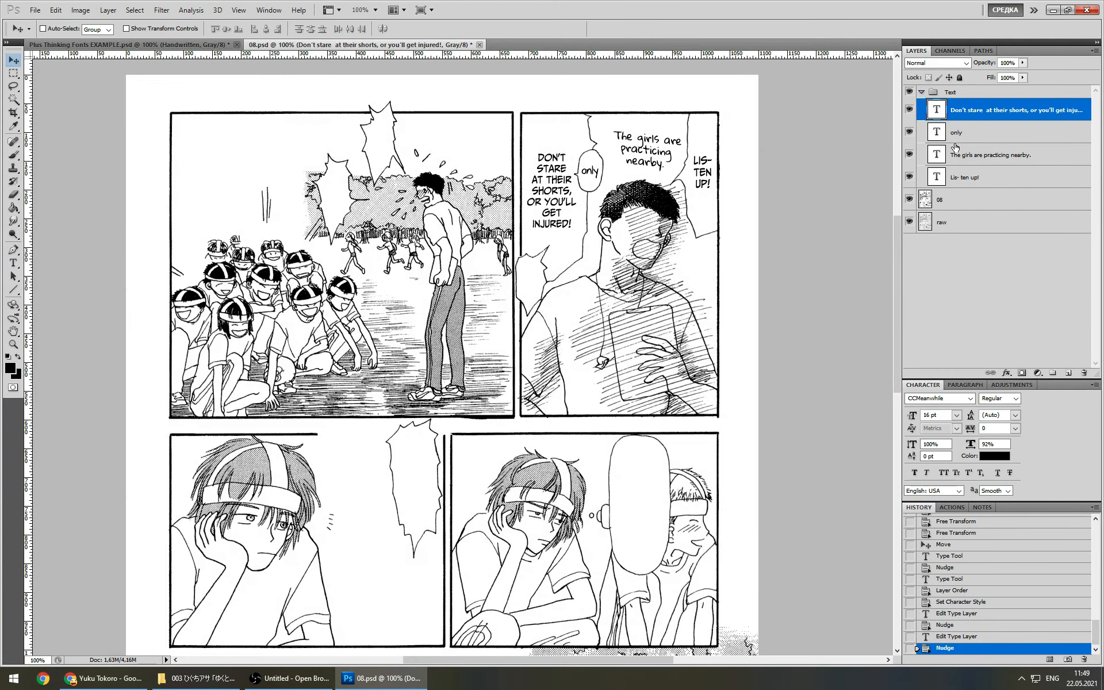
Place "I'm serious." in the small spiky bubble using the "only" layer's font settings, and move its layer to the top of the Text group
left_click(963, 138)
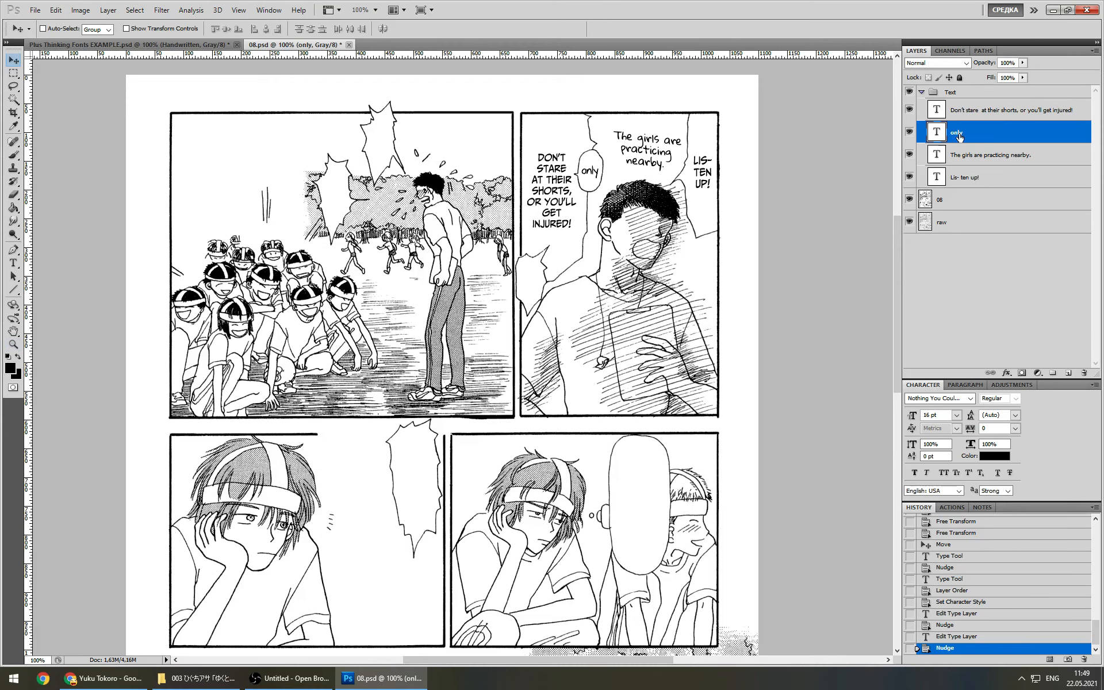
left_click(13, 263)
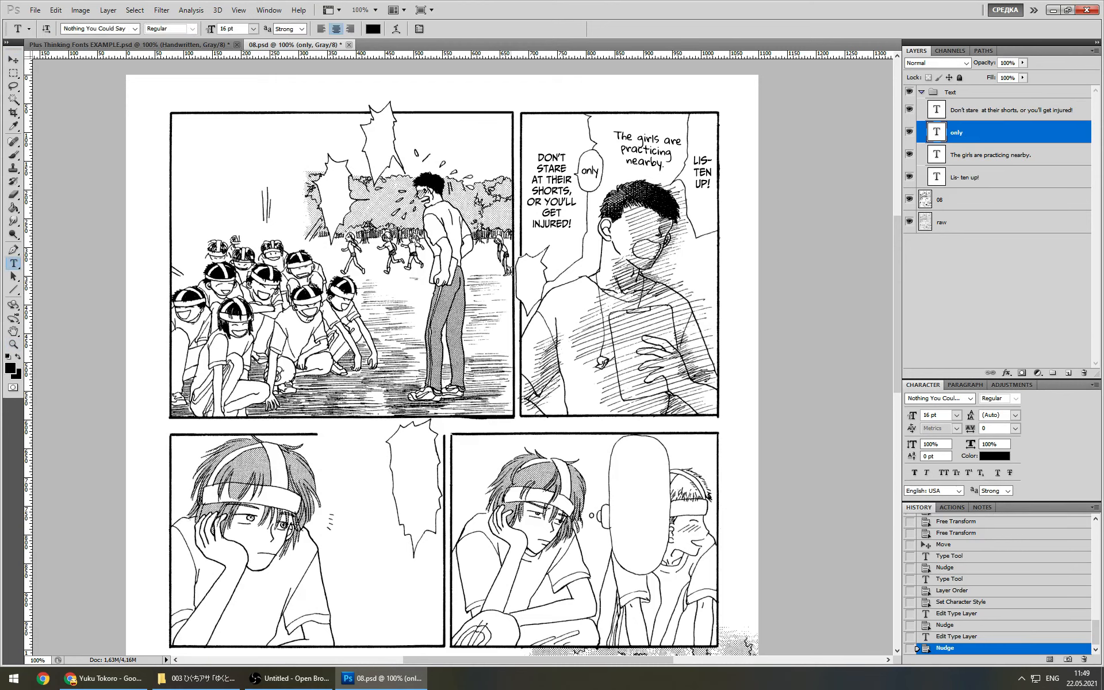
left_click_drag(516, 260, 547, 297)
key("ctrl+v")
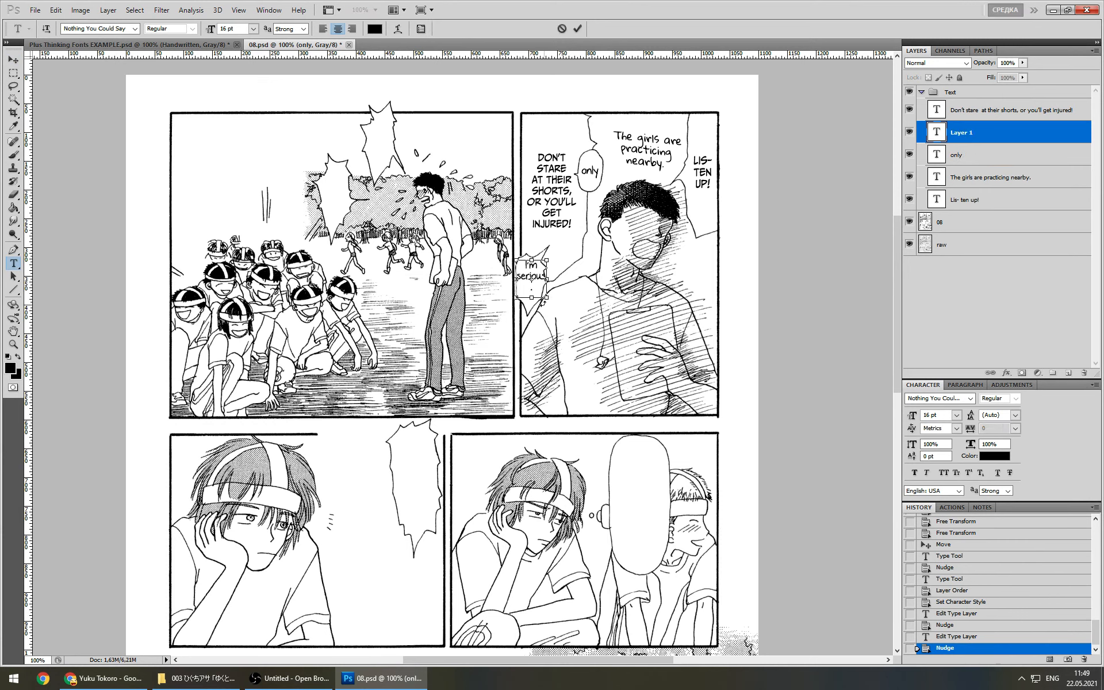
left_click(970, 156)
left_click_drag(963, 132, 968, 109)
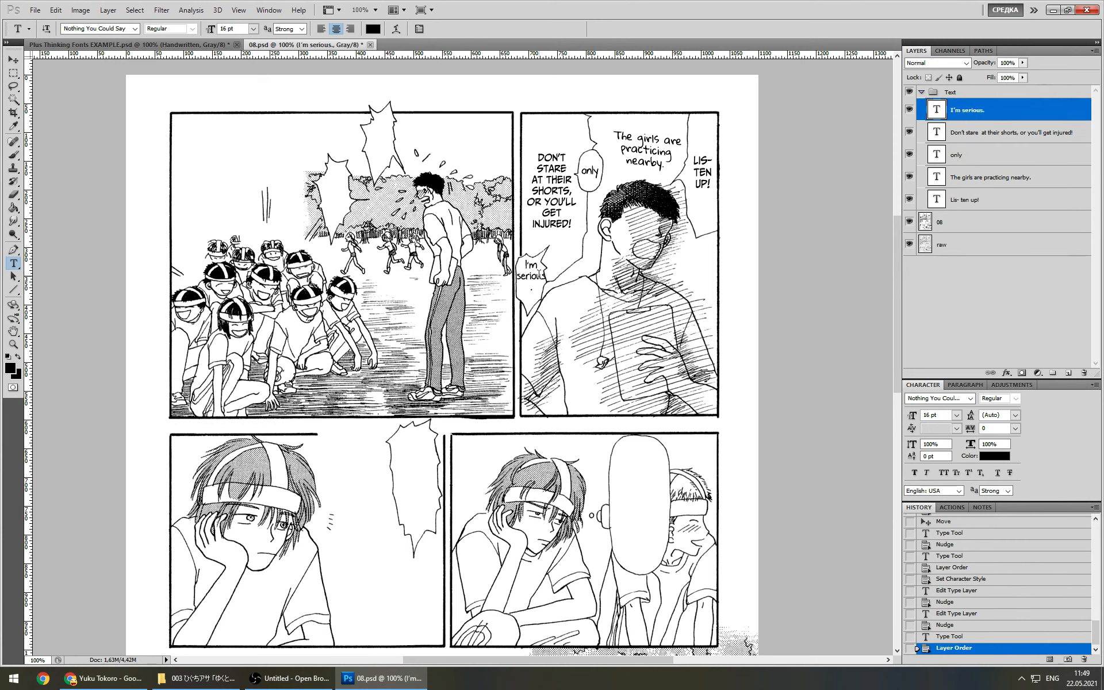
Set the "I'm serious." text to 14 pt and nudge it down inside the spiky bubble
left_click(911, 415)
left_click_drag(911, 415, 909, 415)
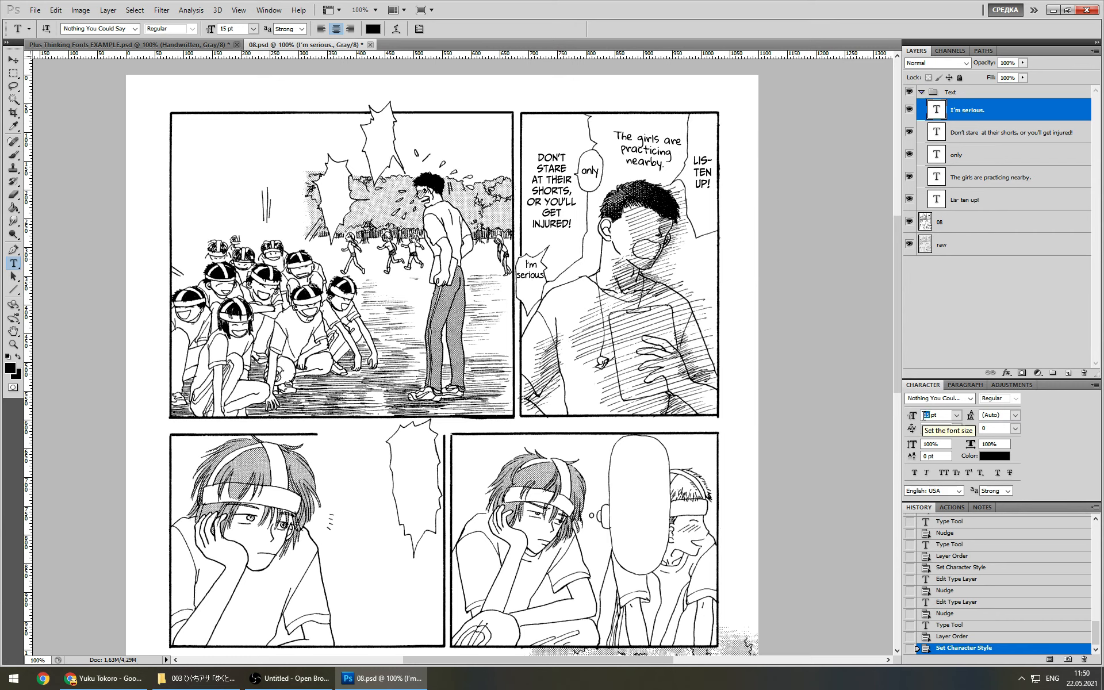
type("14")
key("Return")
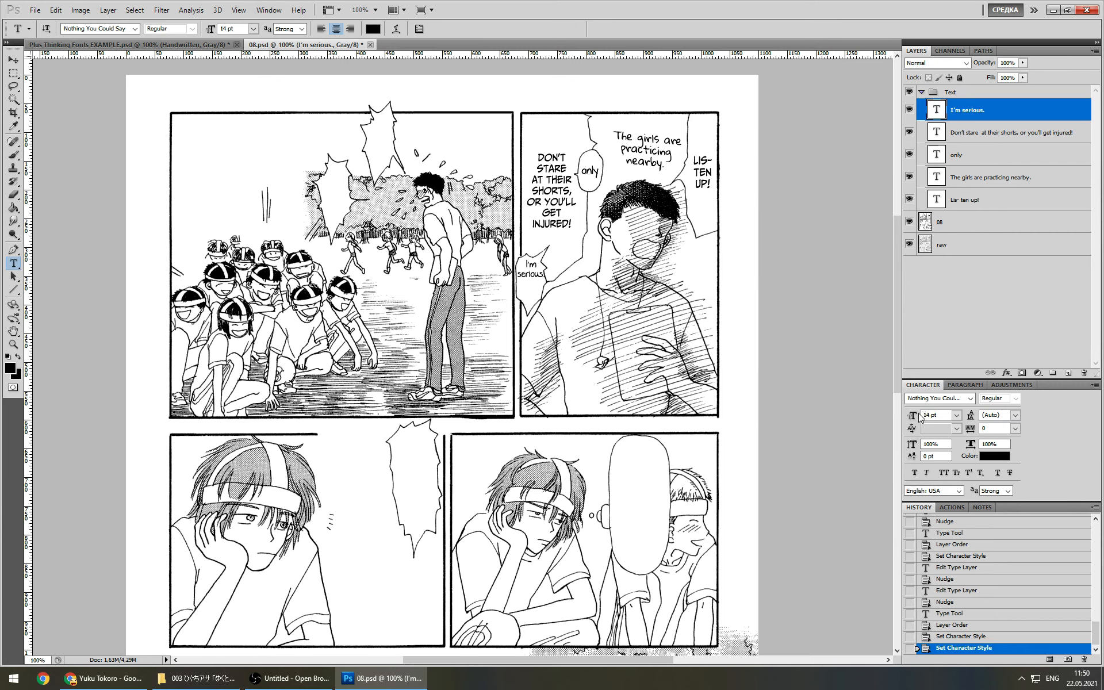
key("v")
key("Down")
key("Down")
key("Down")
key("Down")
key("Down")
key("Down")
key("Down")
key("Down")
key("Down")
key("Down")
key("Down")
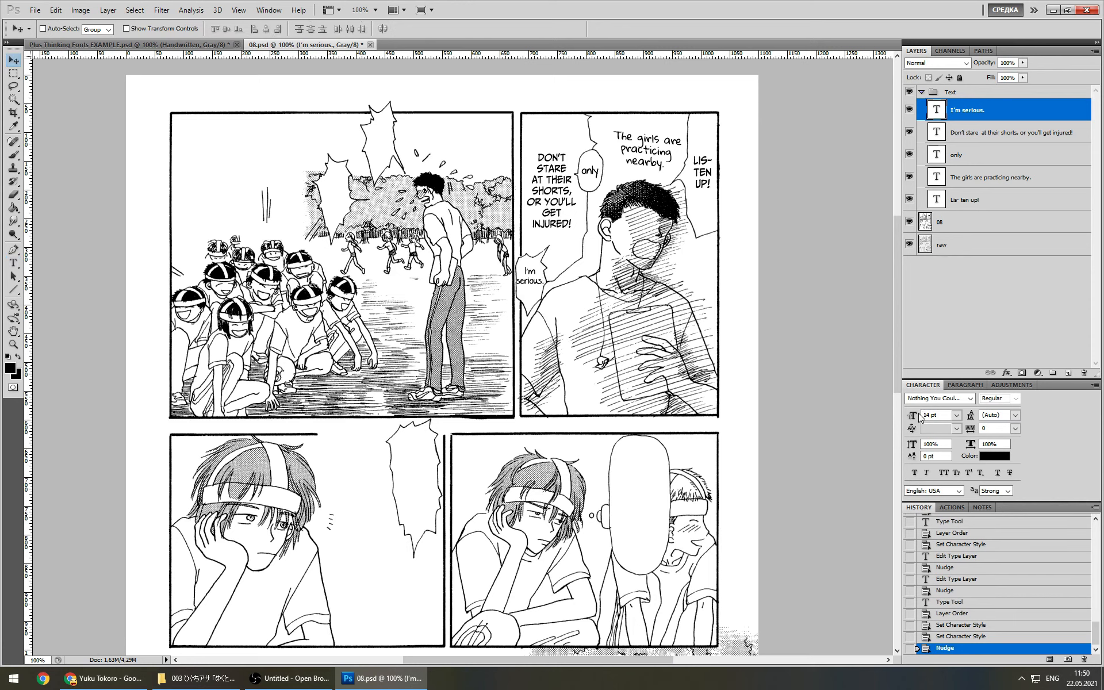
key("Down")
key("Down")
Reduce the "I'm serious." font size to 13 pt
left_click(914, 415)
type("13")
key("Return")
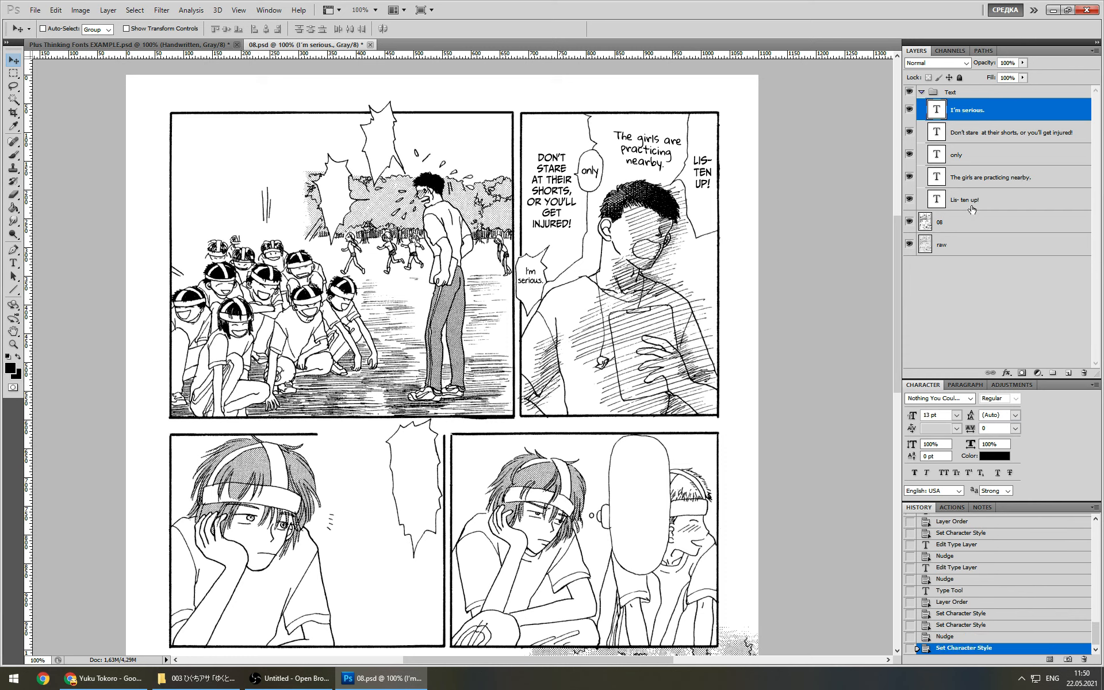
left_click(971, 201)
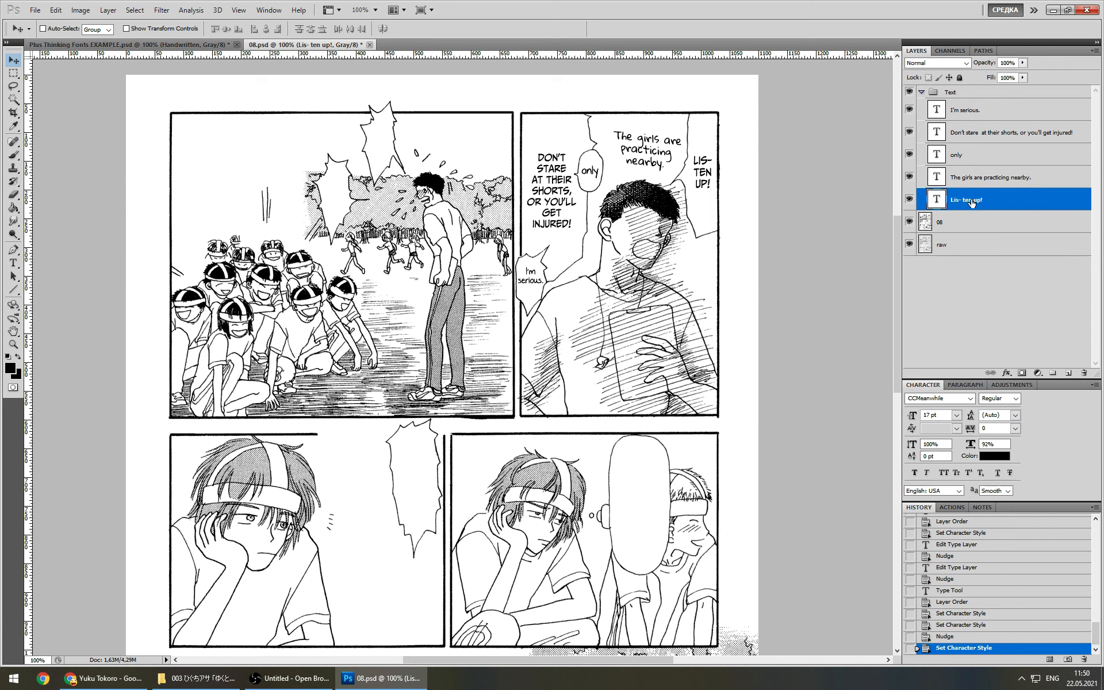
key("Down")
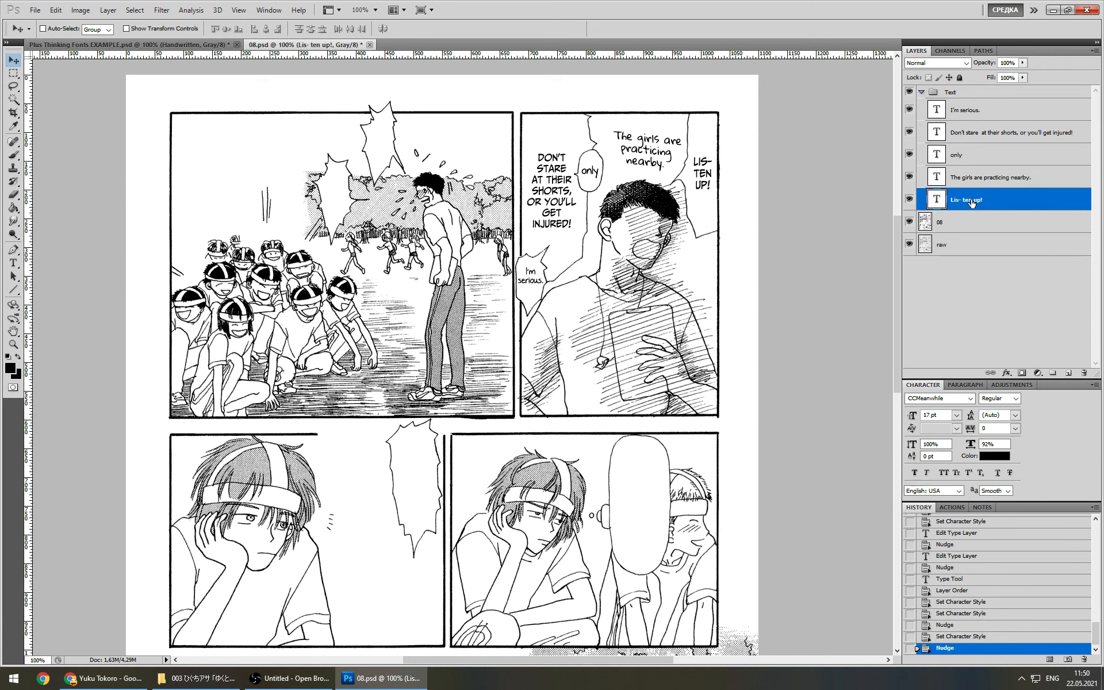
left_click(974, 638)
left_click(973, 648)
left_click(976, 637)
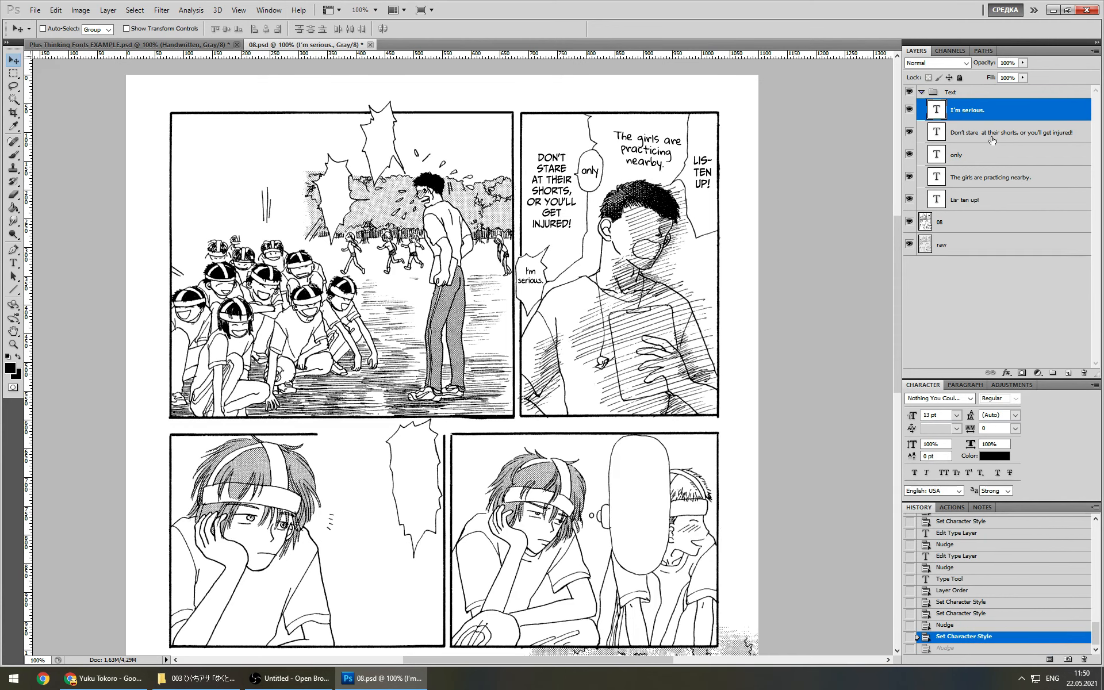
Fine-tune the position of the "I'm serious." text, nudging it slightly down and left within its spiky bubble
left_click(987, 115)
key("ctrl+z")
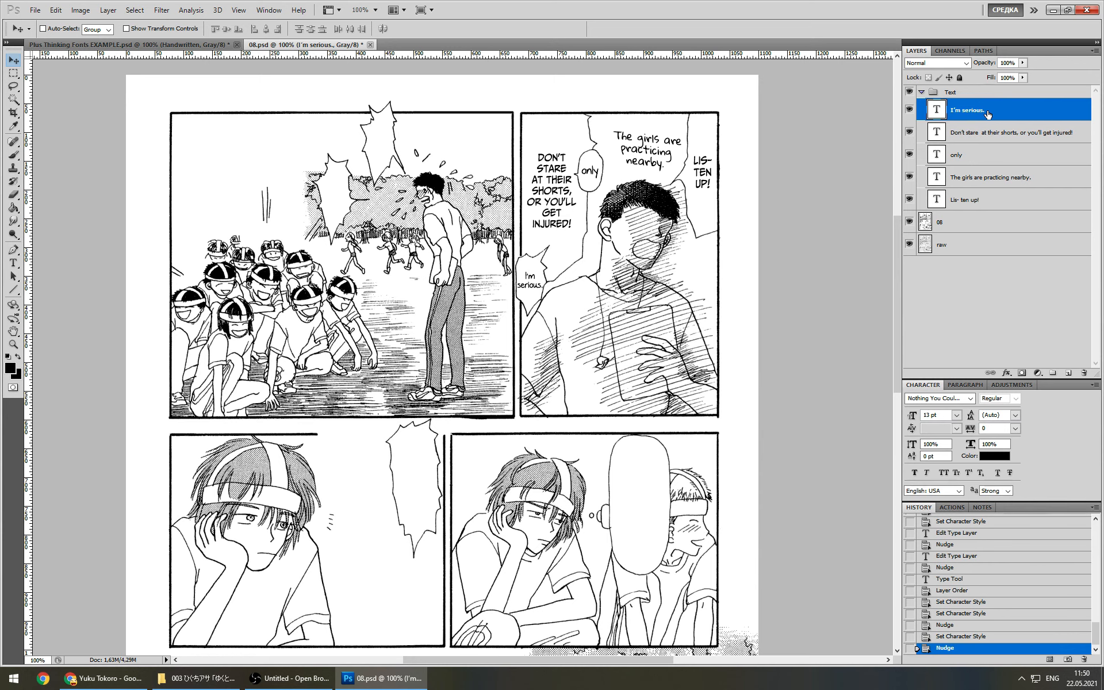
key("Left")
key("Left")
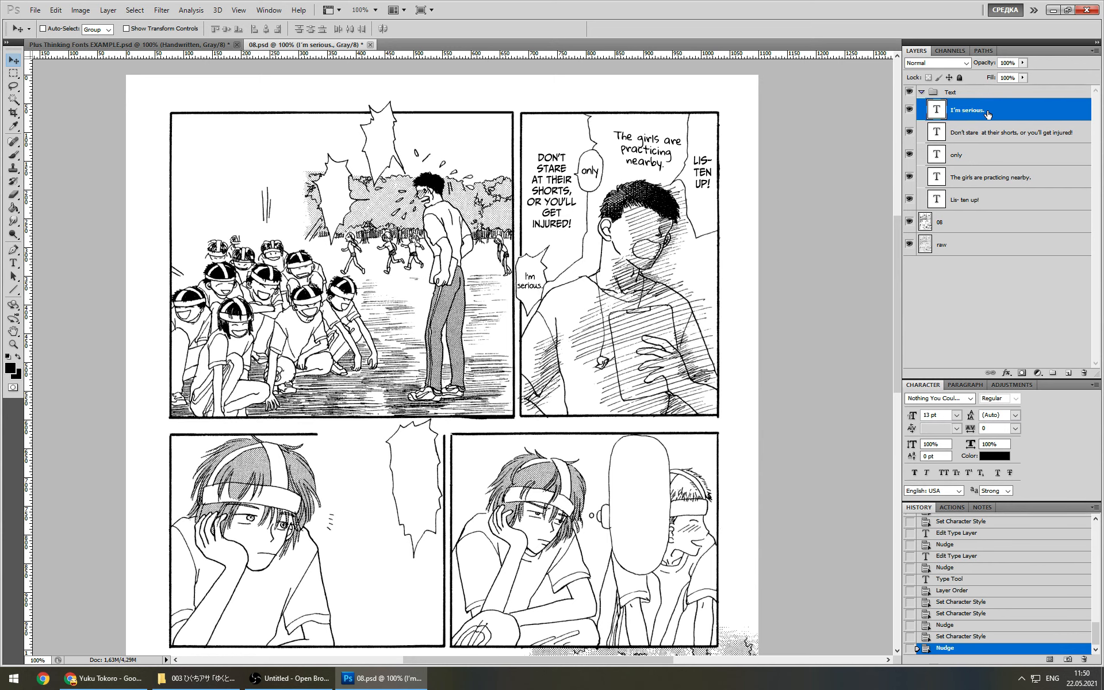